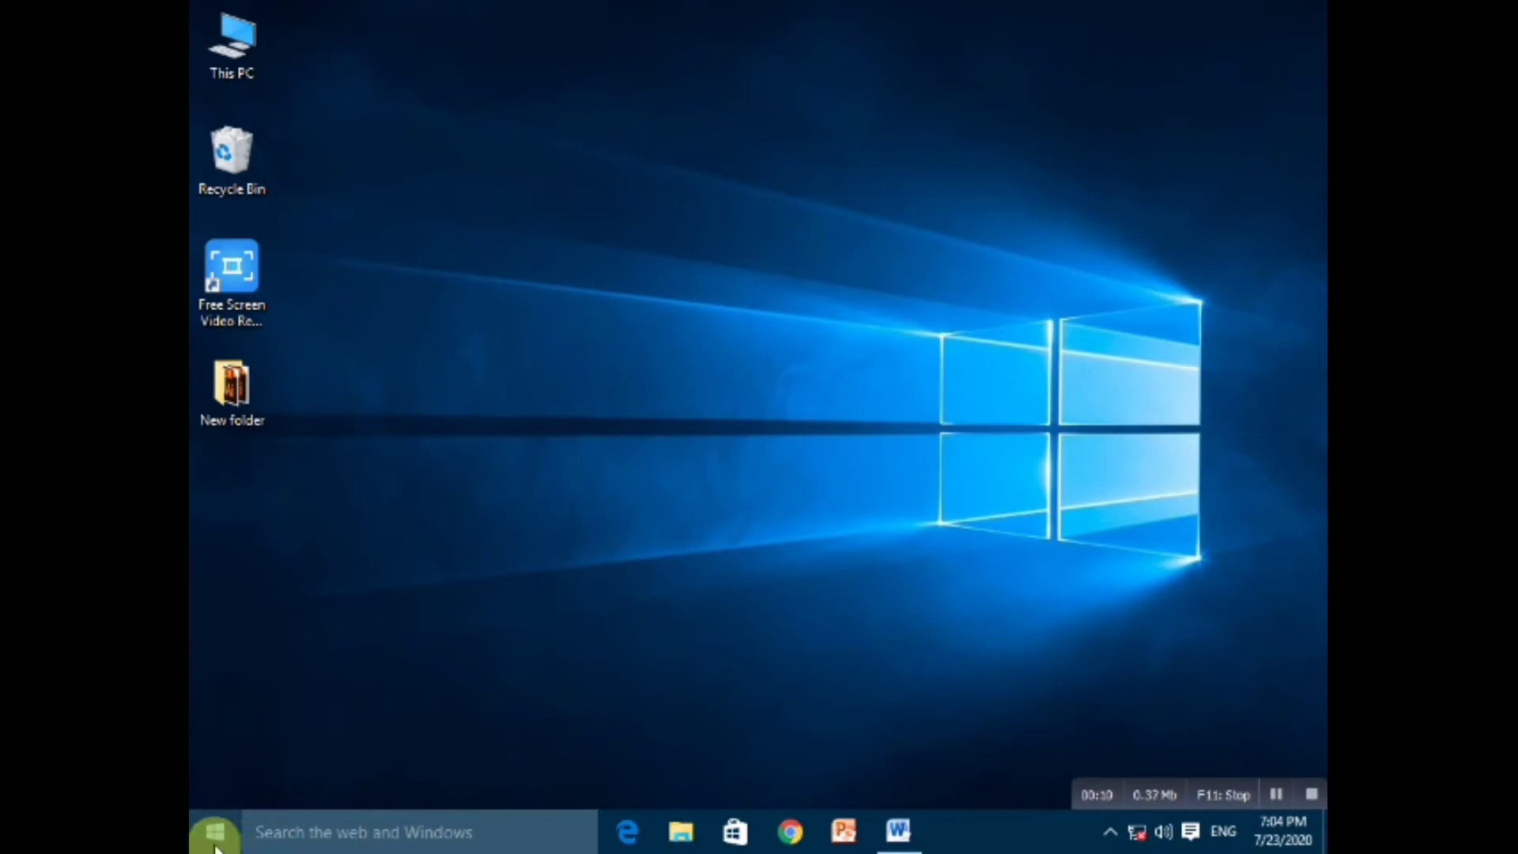
Open Microsoft Word 2010 from the Microsoft Office group in the installed apps list and close its blank document.
left_click(215, 846)
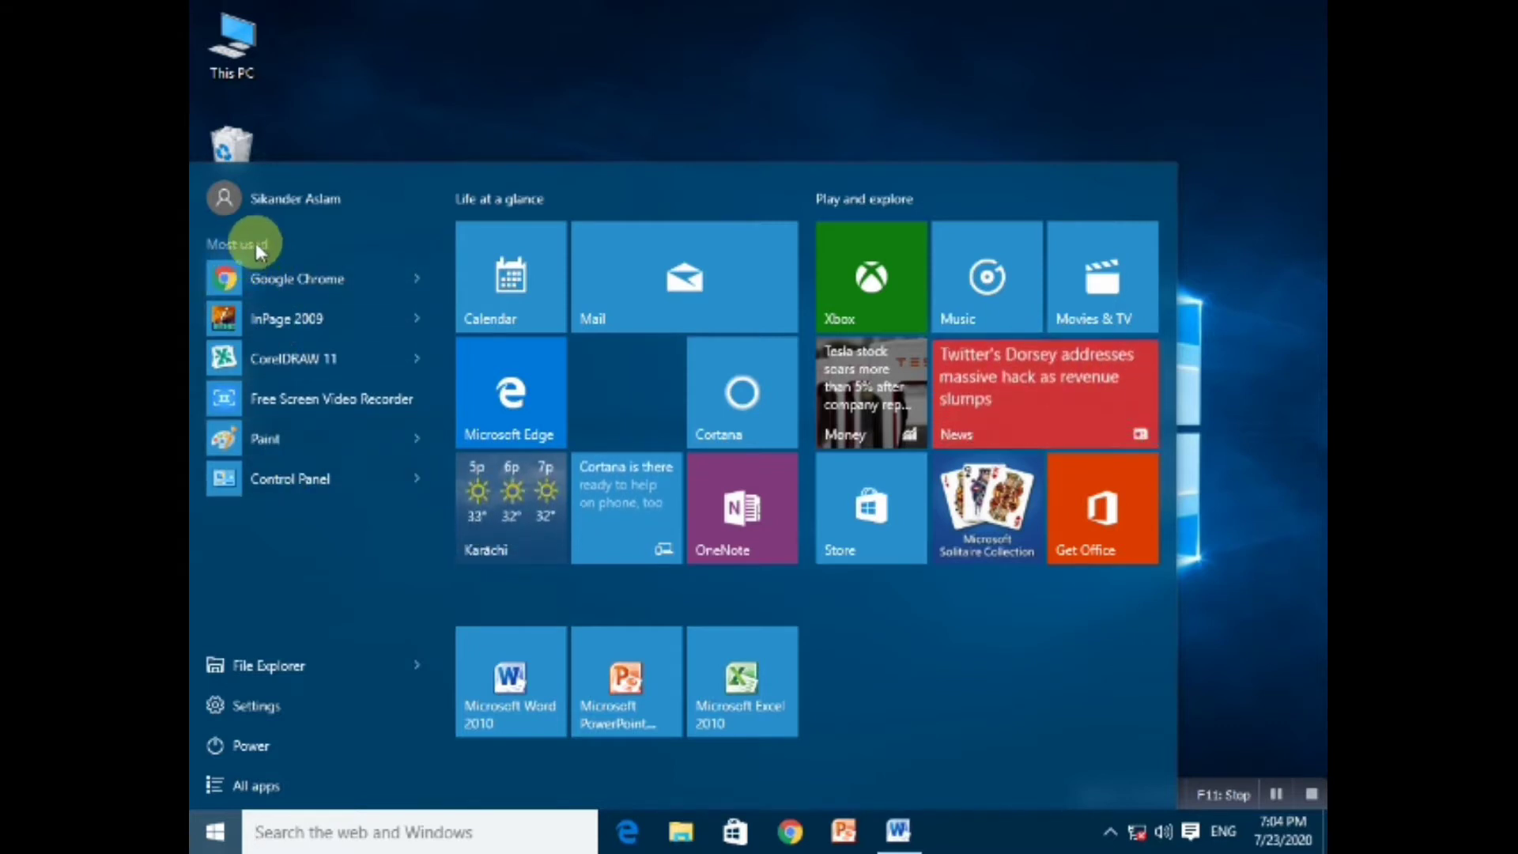
left_click(259, 785)
scroll(264, 600, "down", 10)
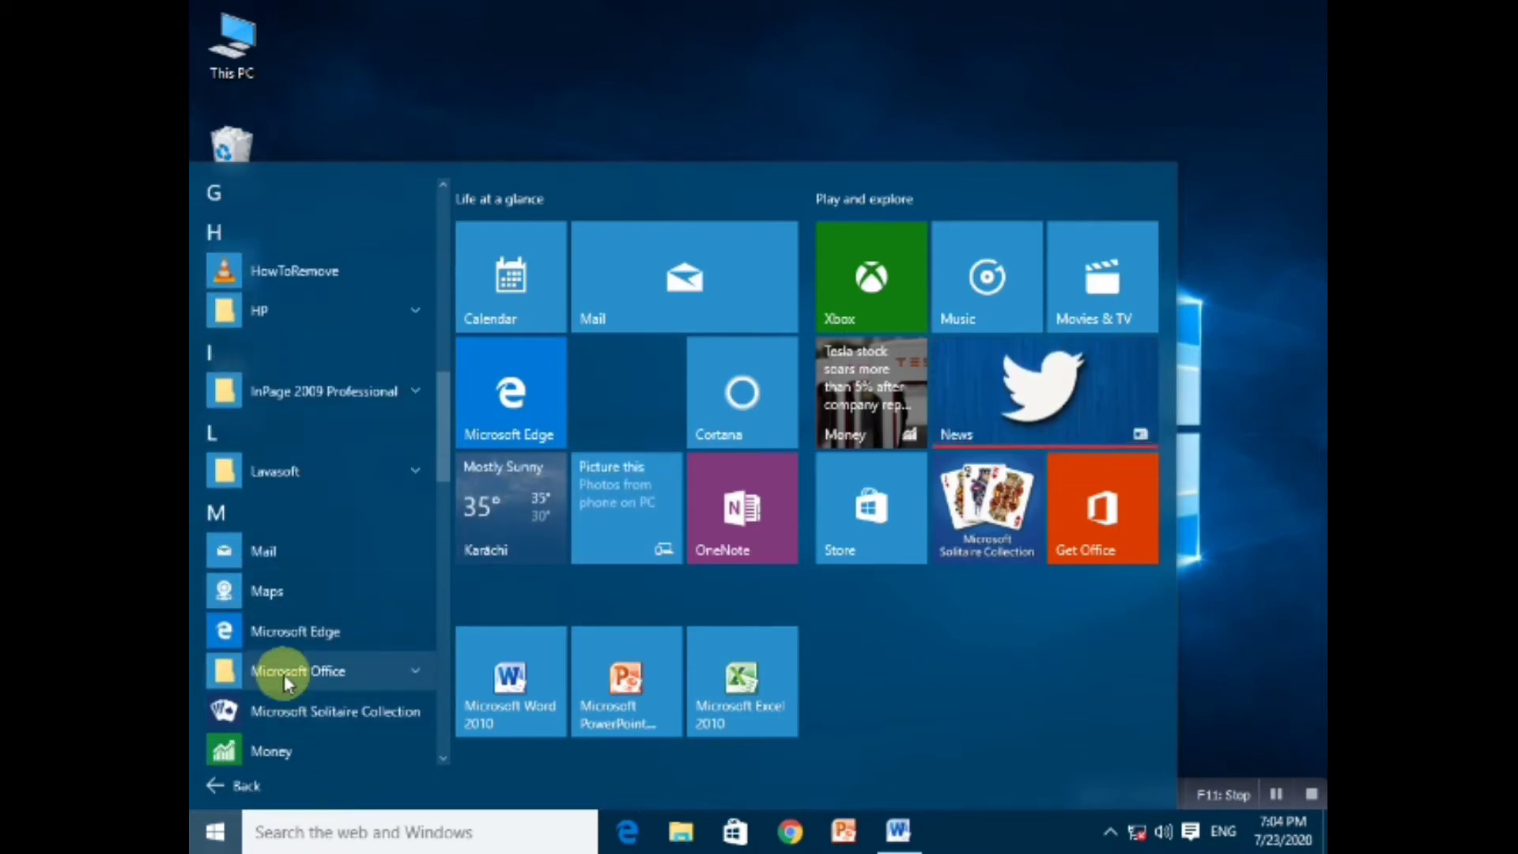
left_click(283, 673)
scroll(286, 672, "down", 6)
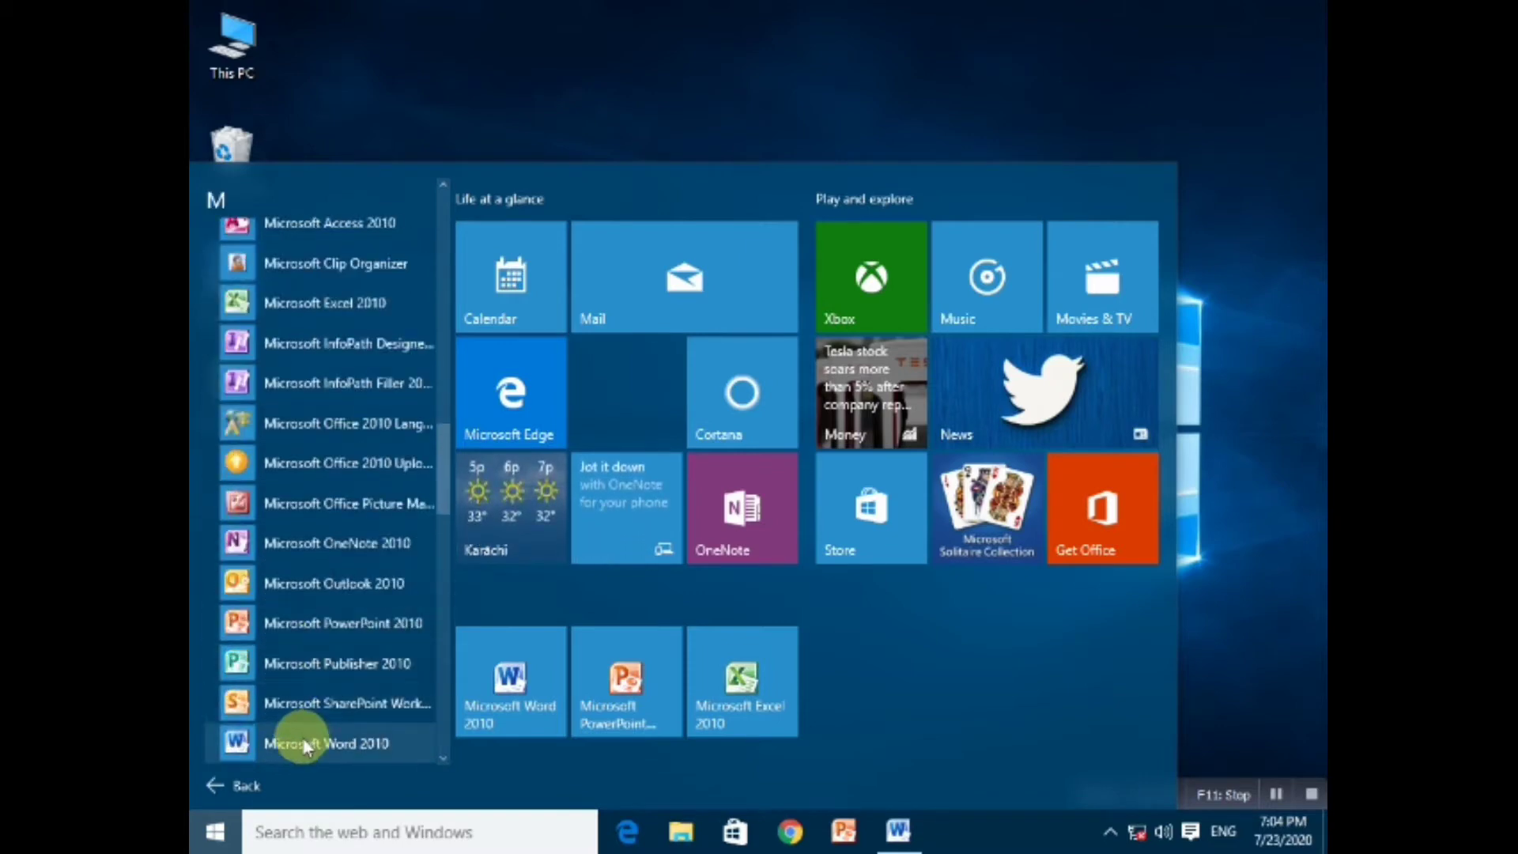
left_click(304, 744)
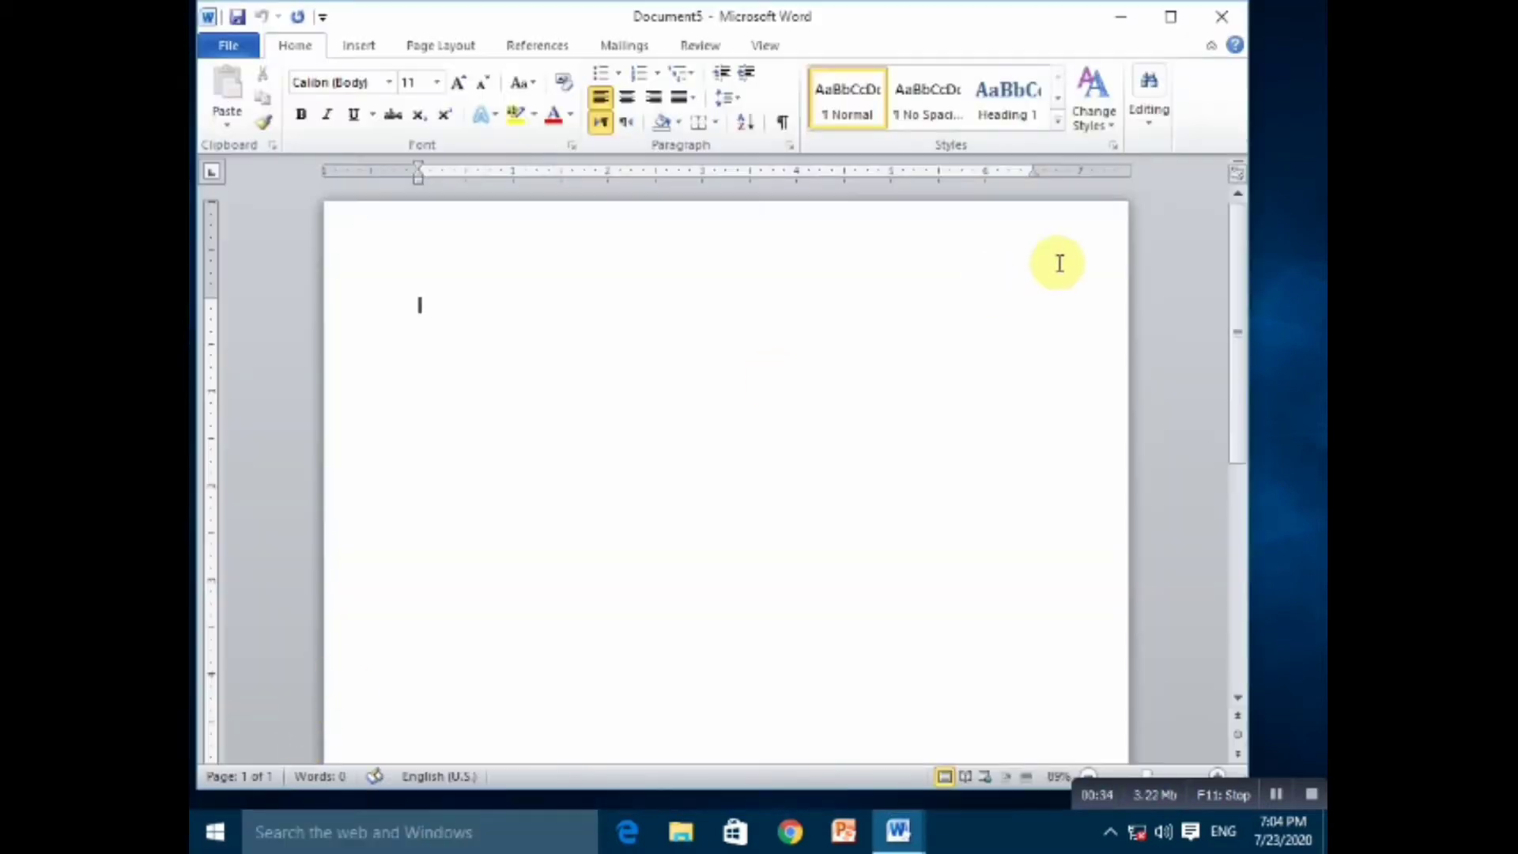
left_click(1235, 17)
Search Windows for "key" and open the On-Screen Keyboard.
left_click(382, 832)
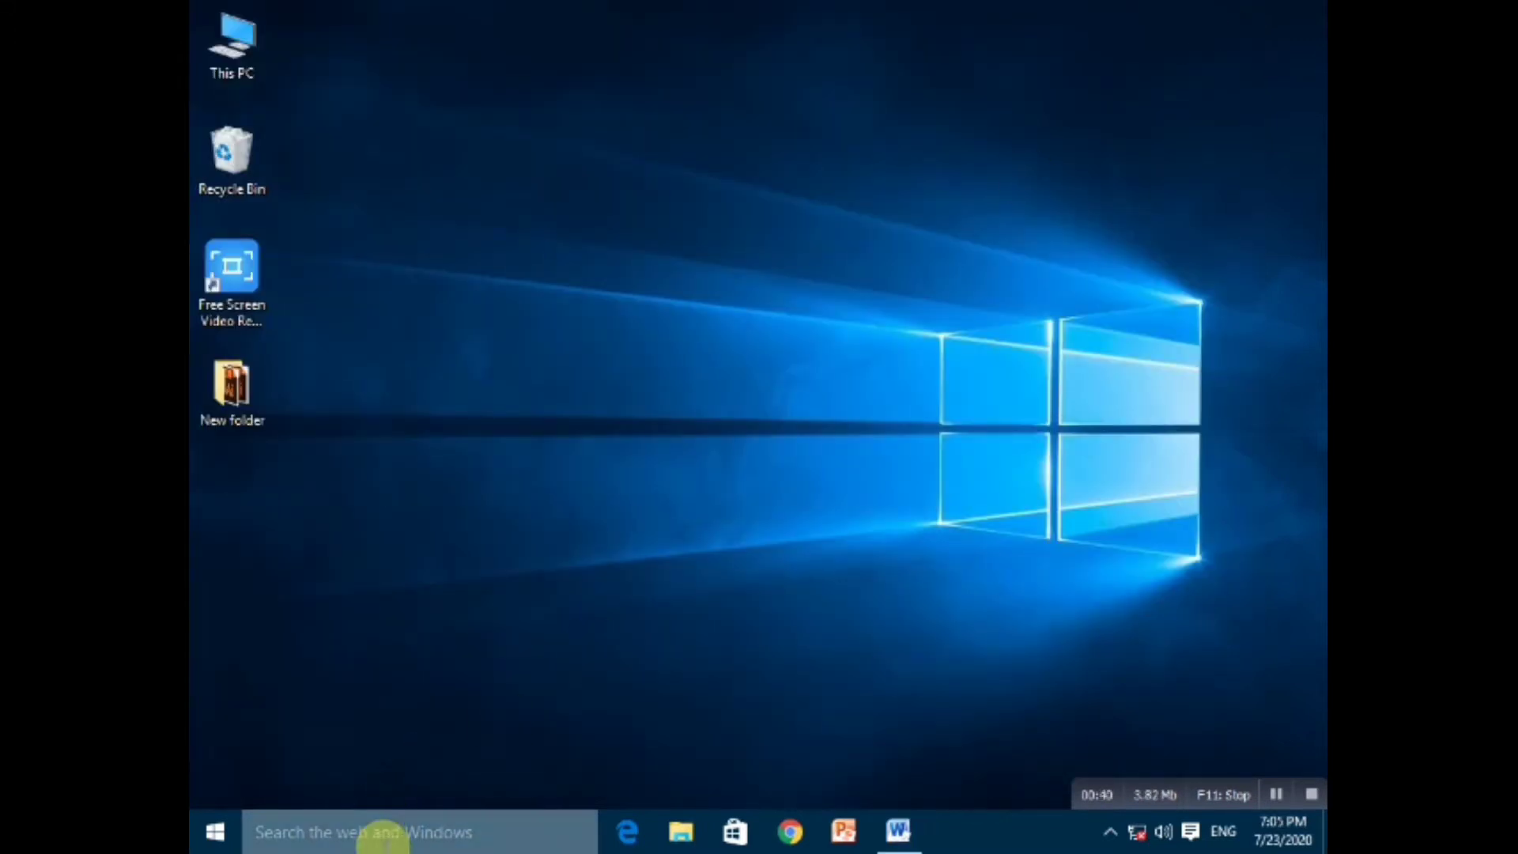
type("key")
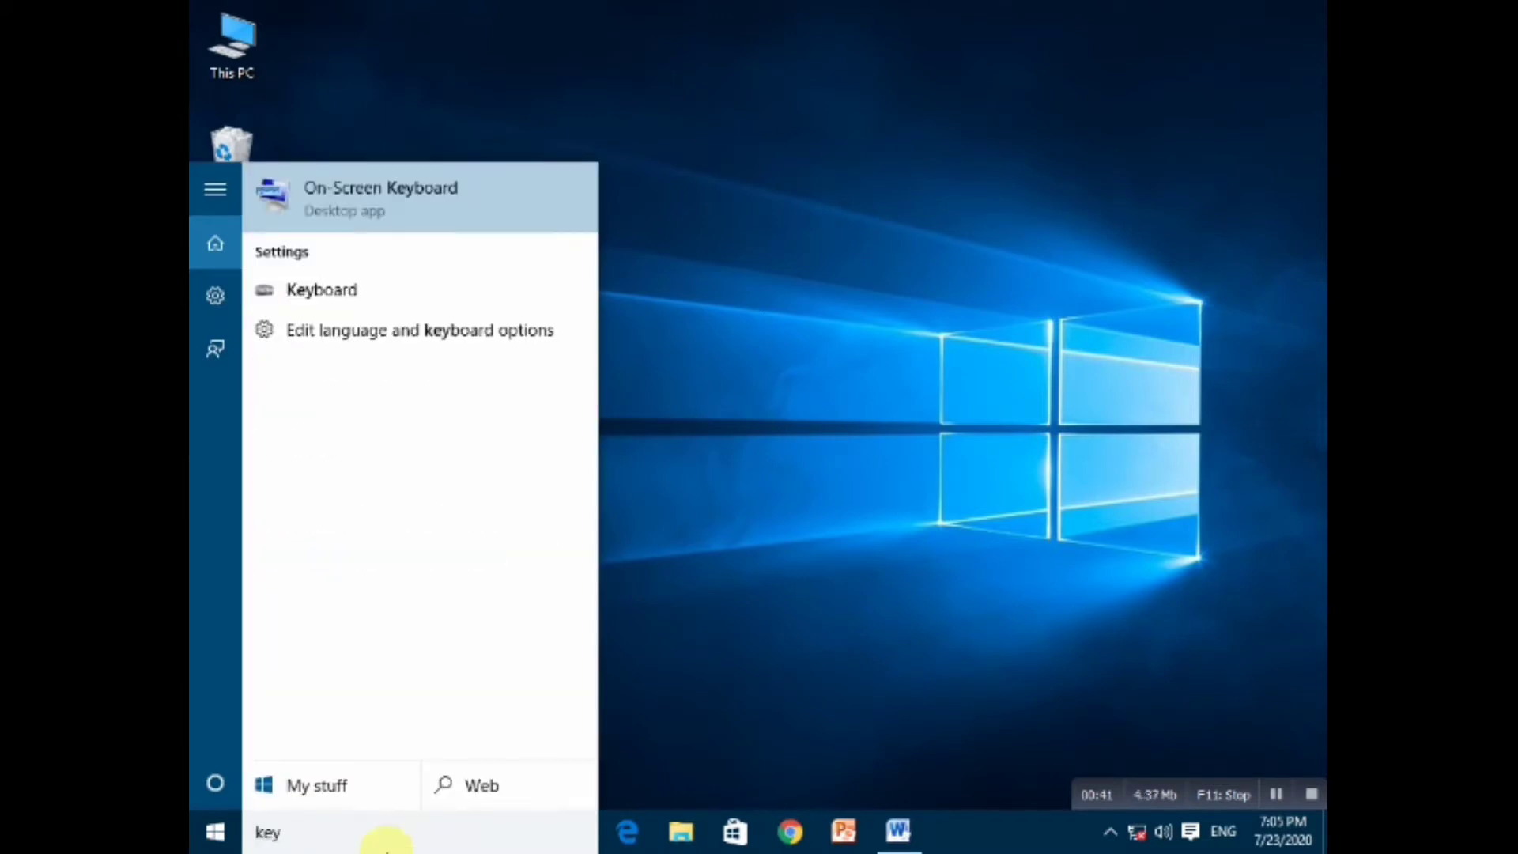
left_click(430, 207)
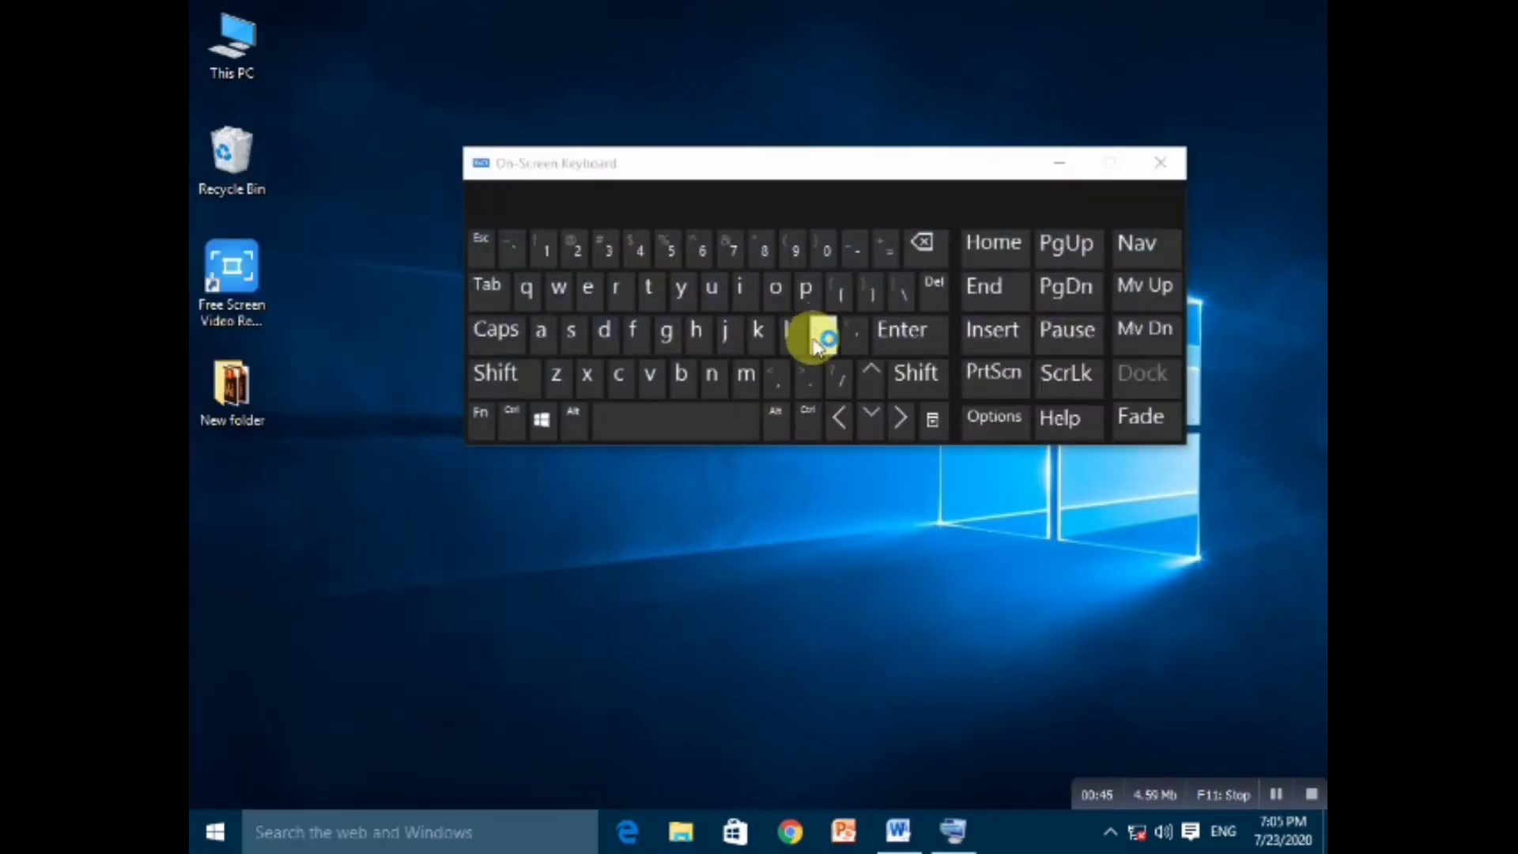
Launch Microsoft Word by executing Winword in the Run dialog, entering the command with the On-Screen Keyboard.
left_click(542, 423)
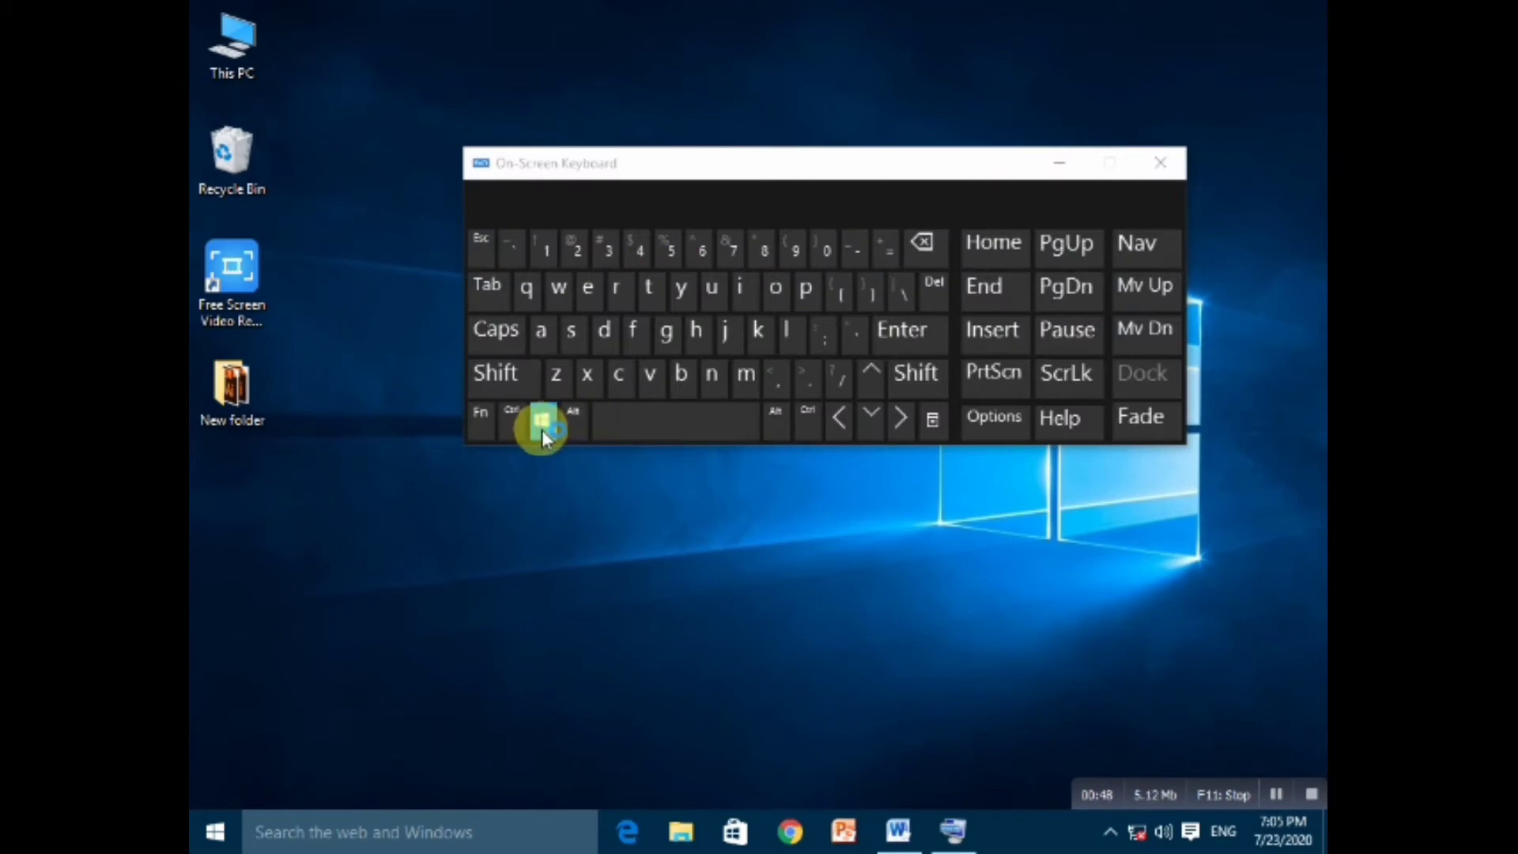
left_click(619, 296)
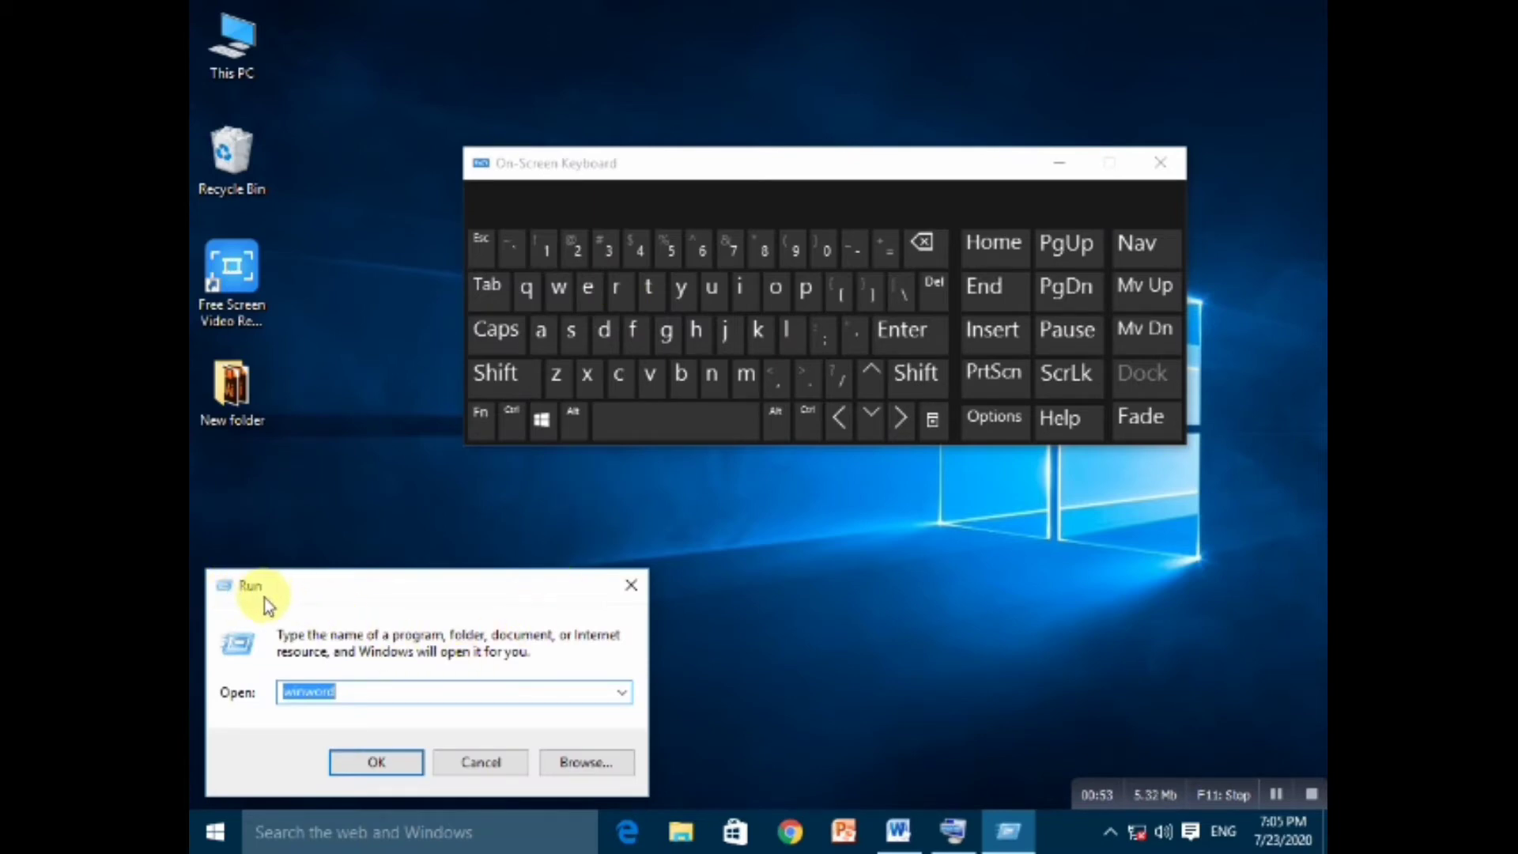
key("BackSpace")
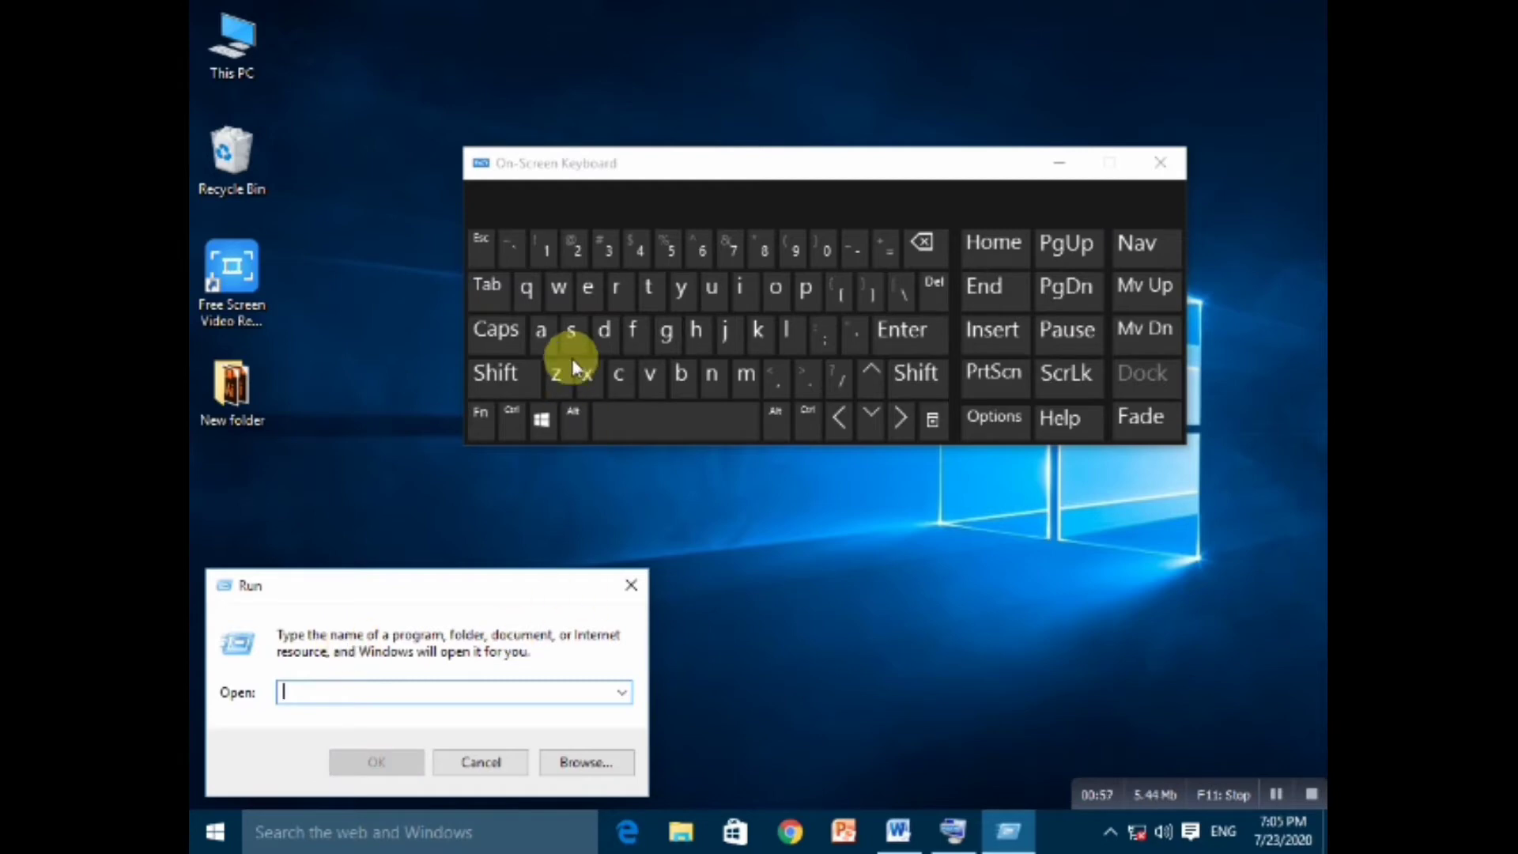
left_click(506, 373)
left_click(560, 288)
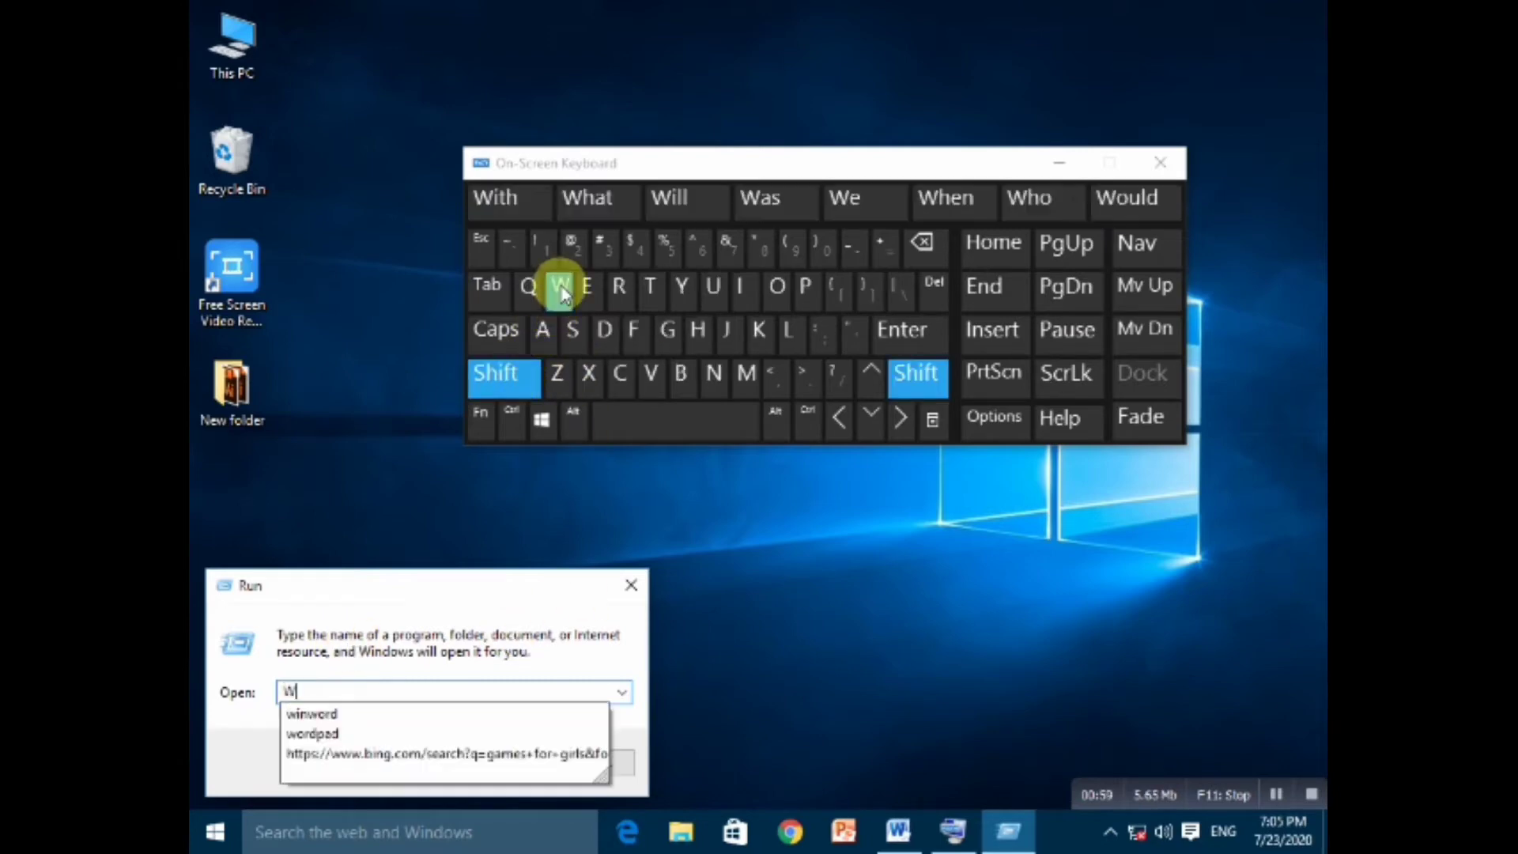
left_click(740, 288)
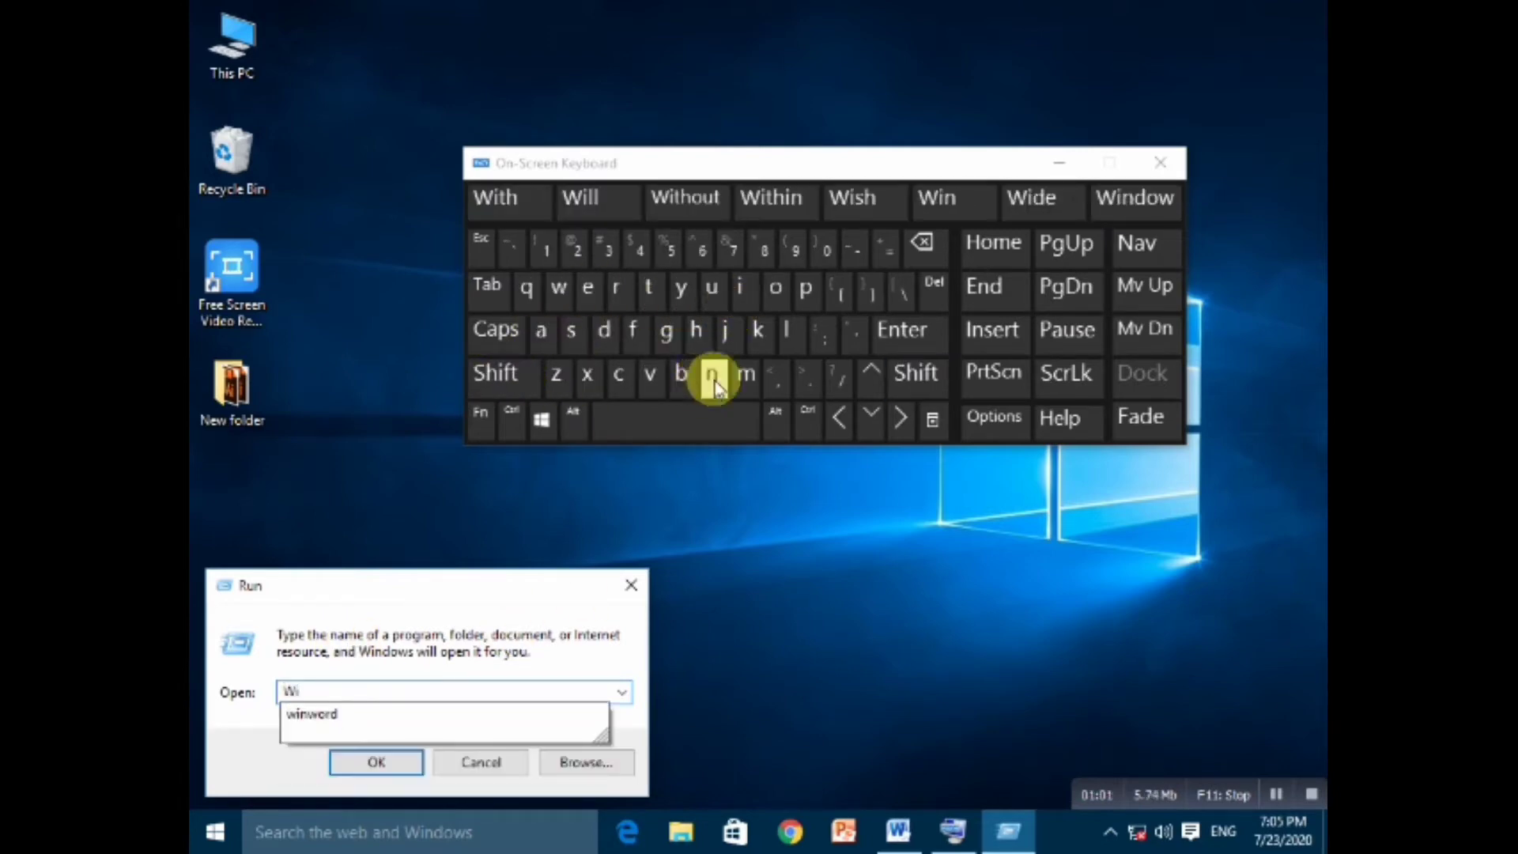
left_click(714, 380)
left_click(559, 288)
left_click(775, 291)
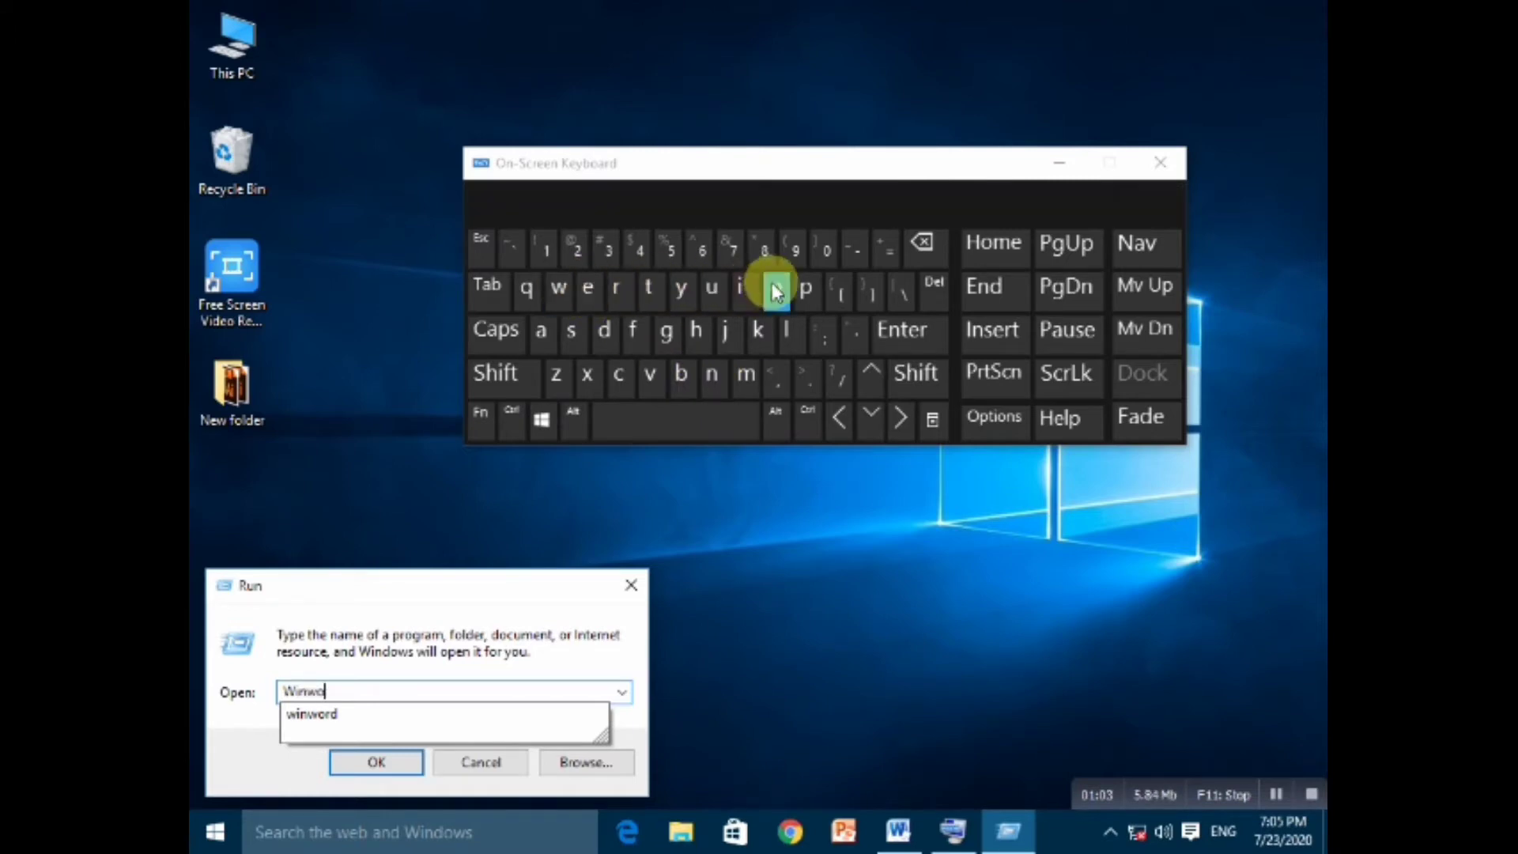
left_click(617, 288)
left_click(613, 326)
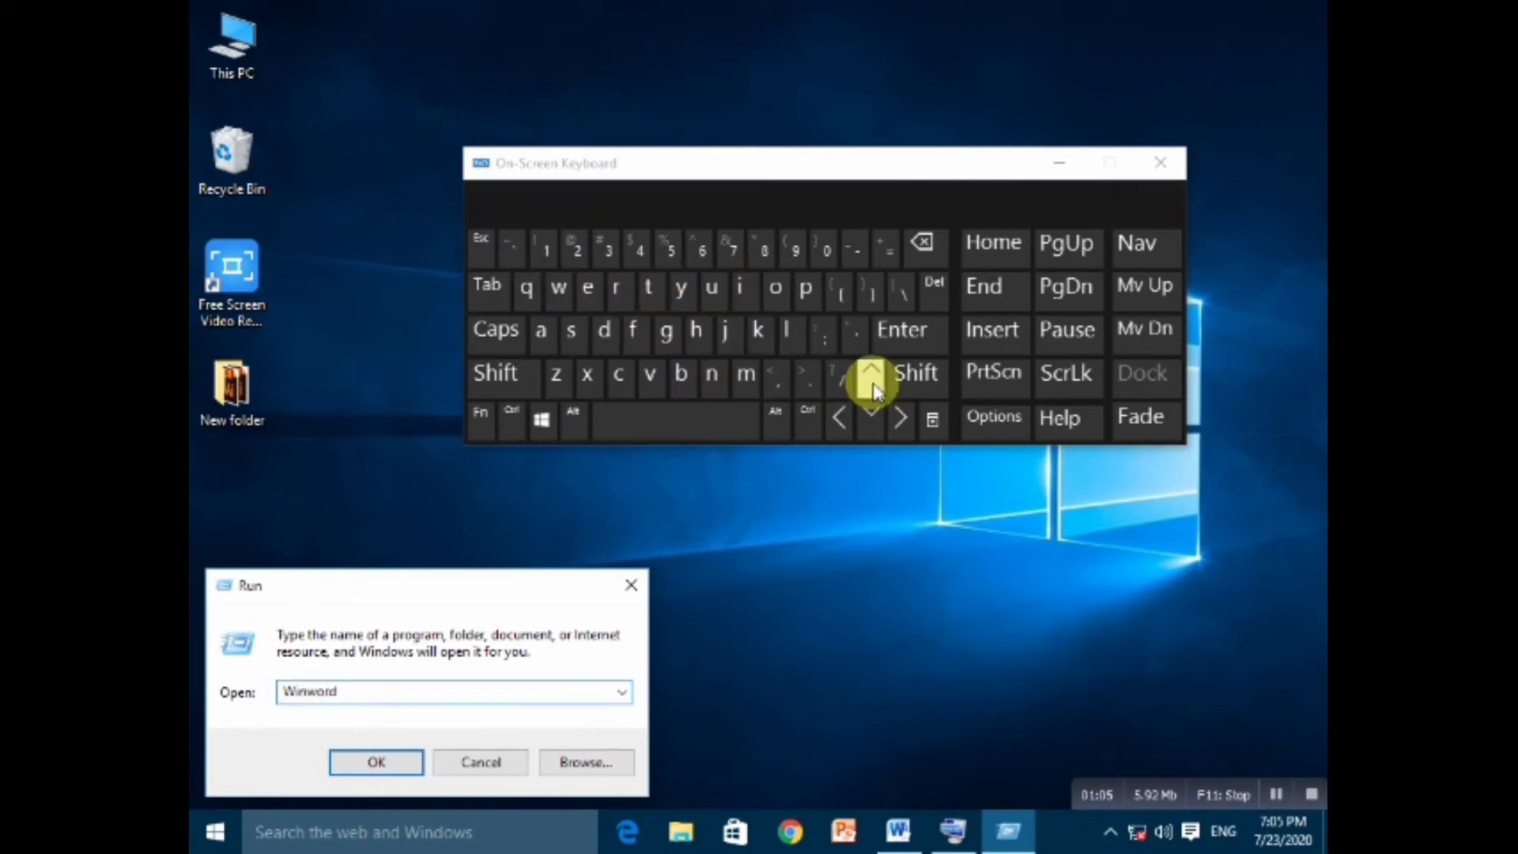
left_click(901, 329)
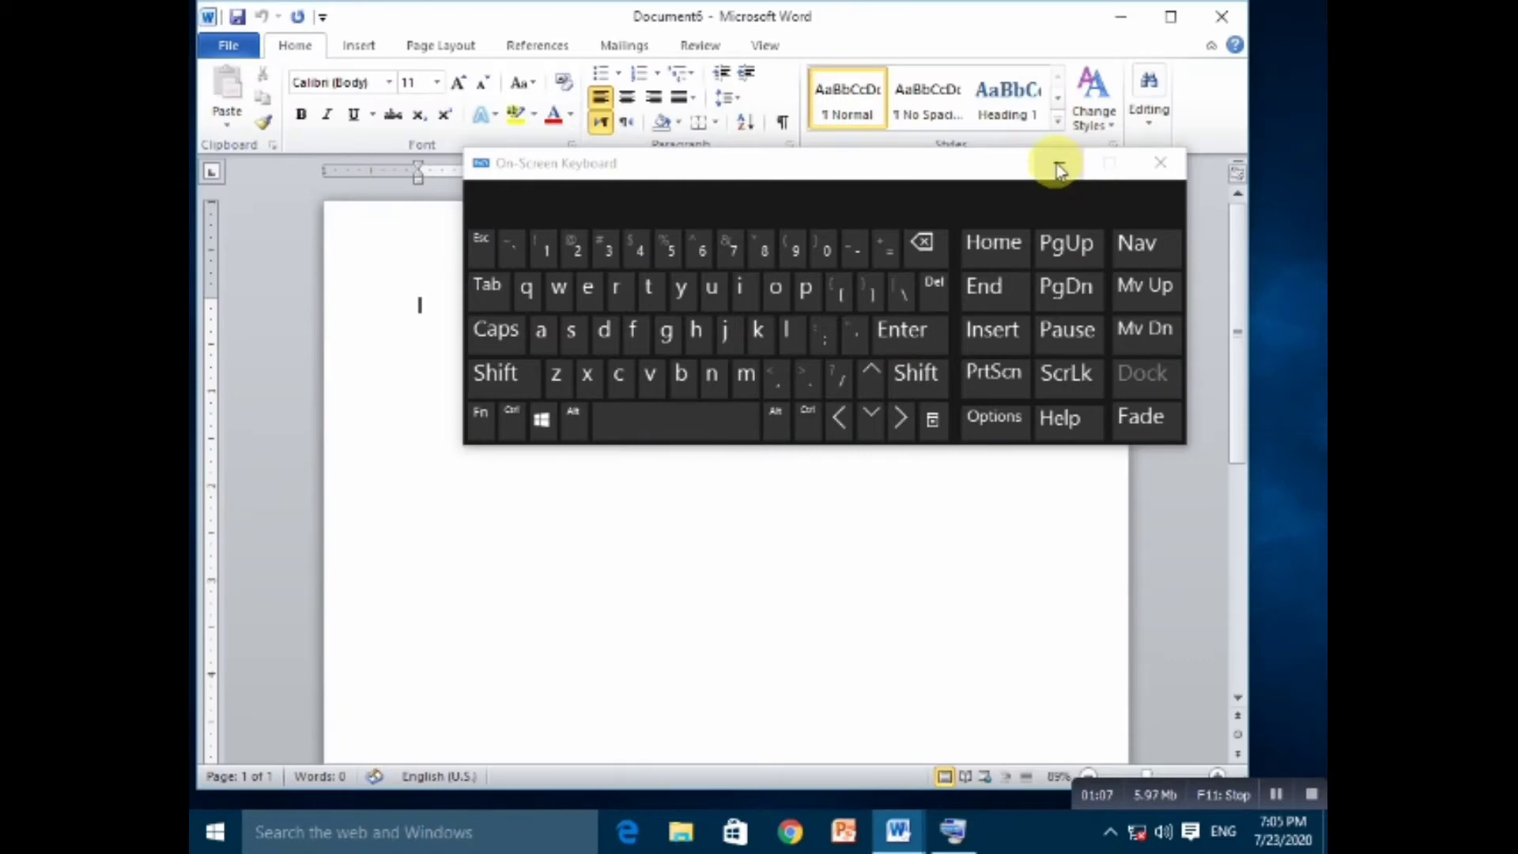
Maximize the Word window and move the On-Screen Keyboard down, away from the start of the page.
left_click(1172, 18)
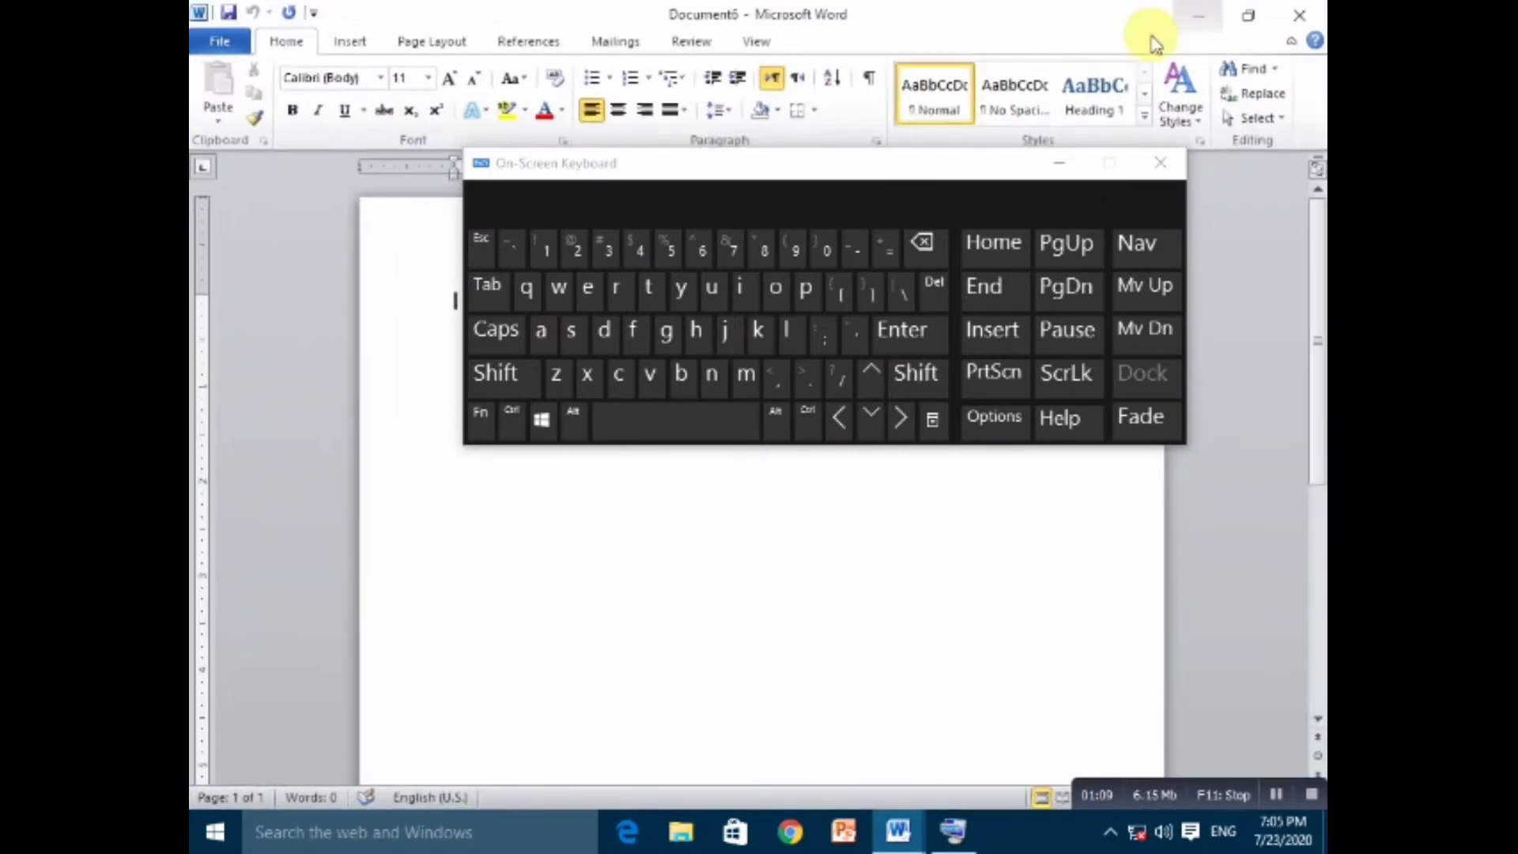
left_click(941, 207)
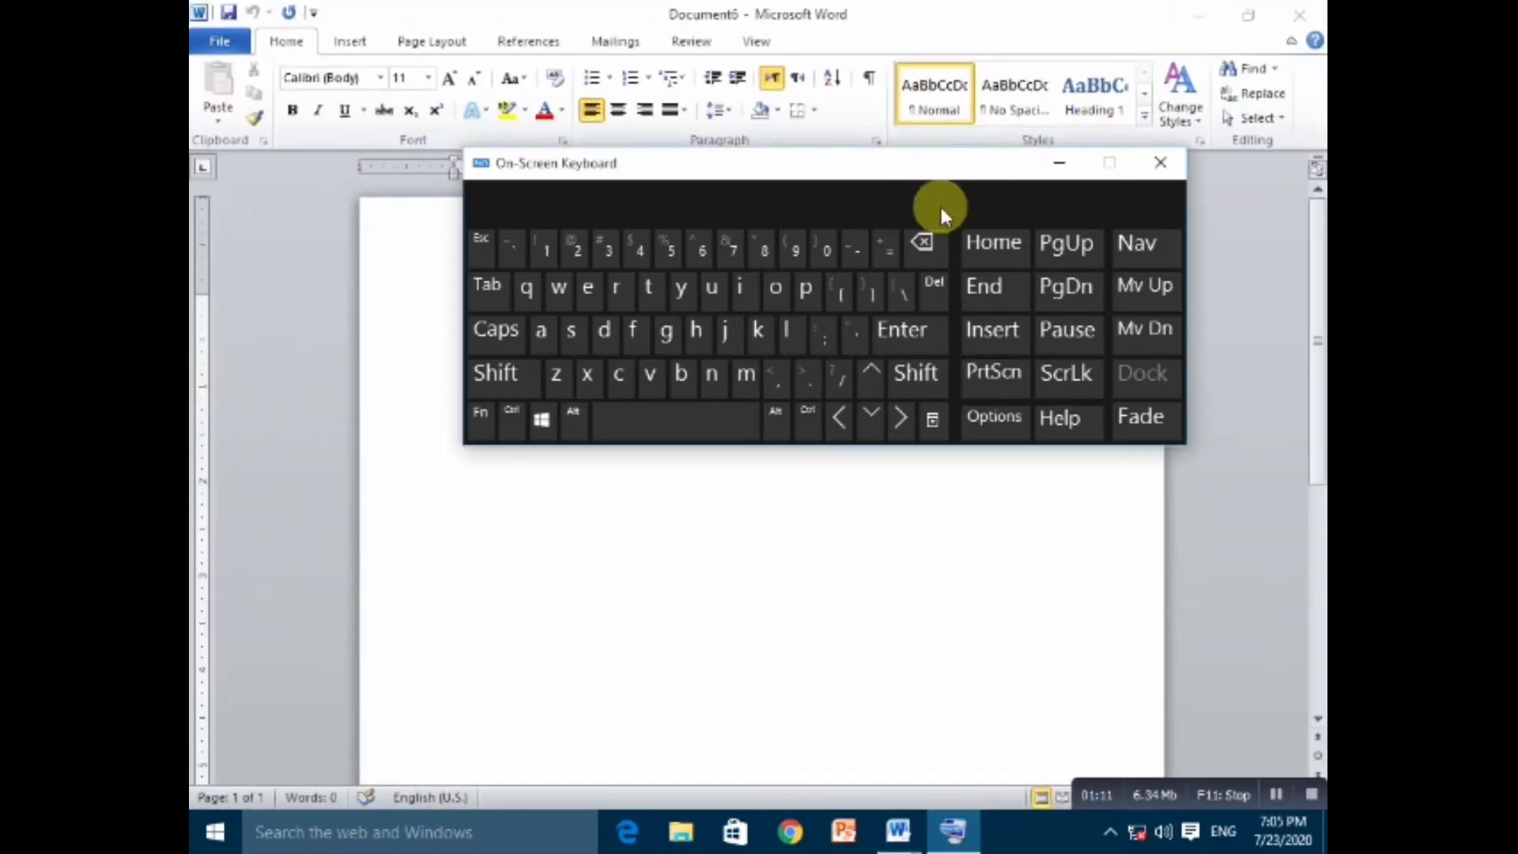
left_click_drag(941, 207, 941, 553)
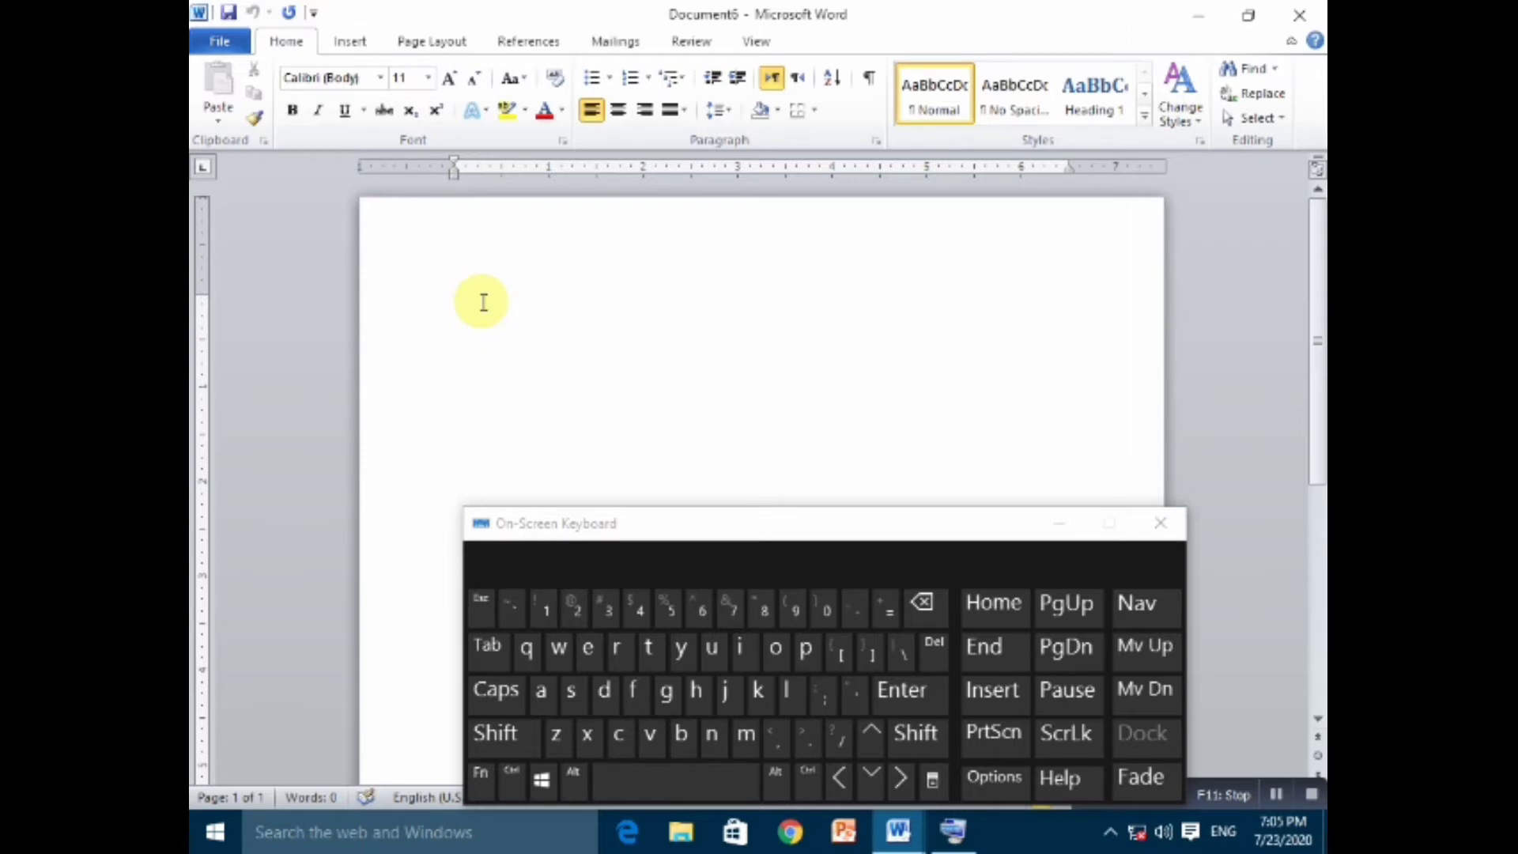
Set the document's paper size to A4 (8.27" x 11.69").
left_click(468, 47)
left_click(394, 95)
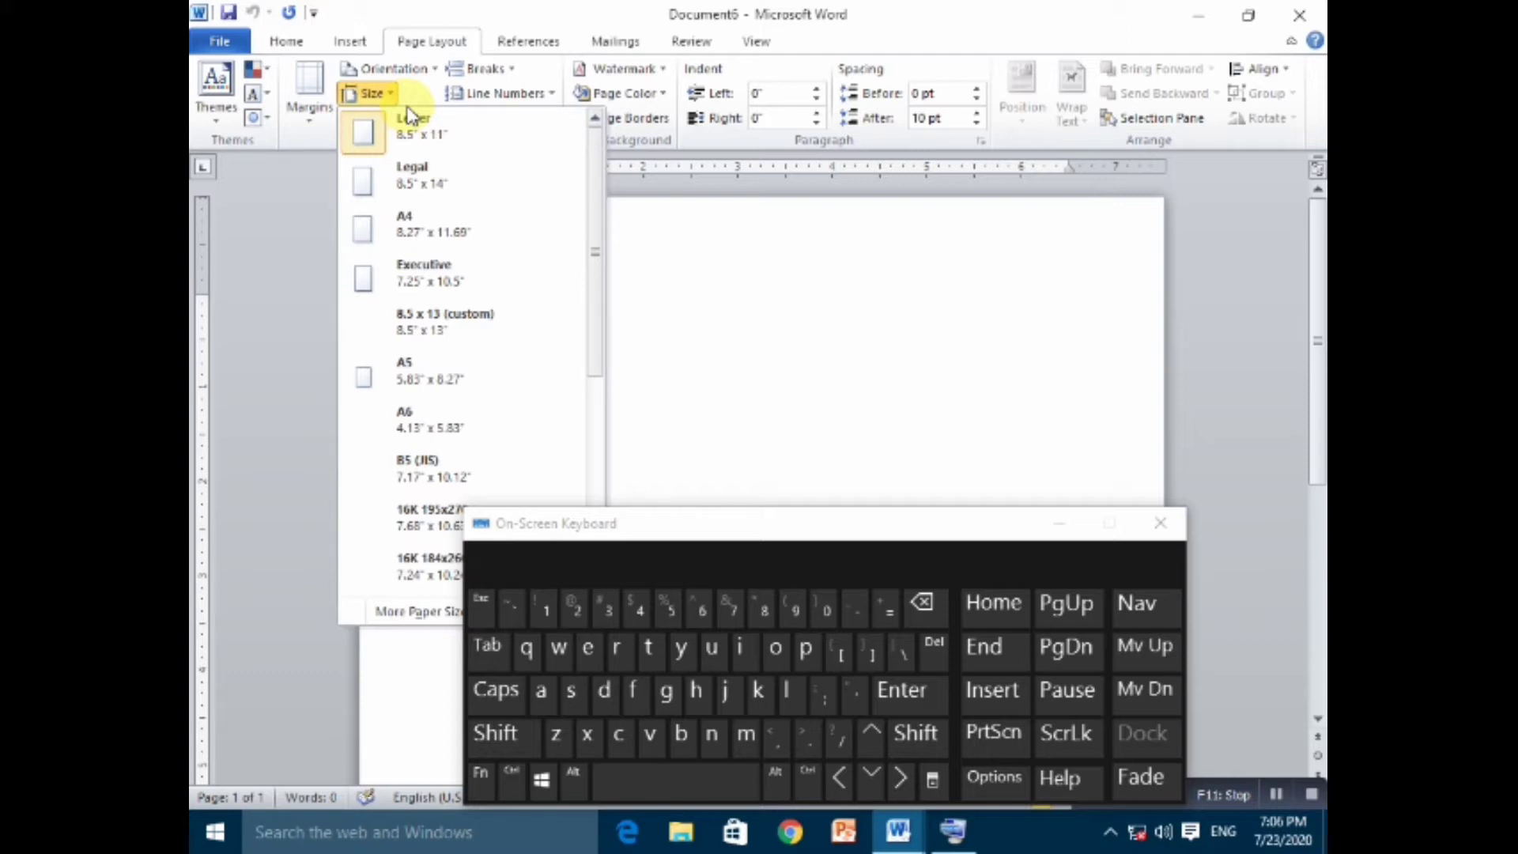
left_click(496, 229)
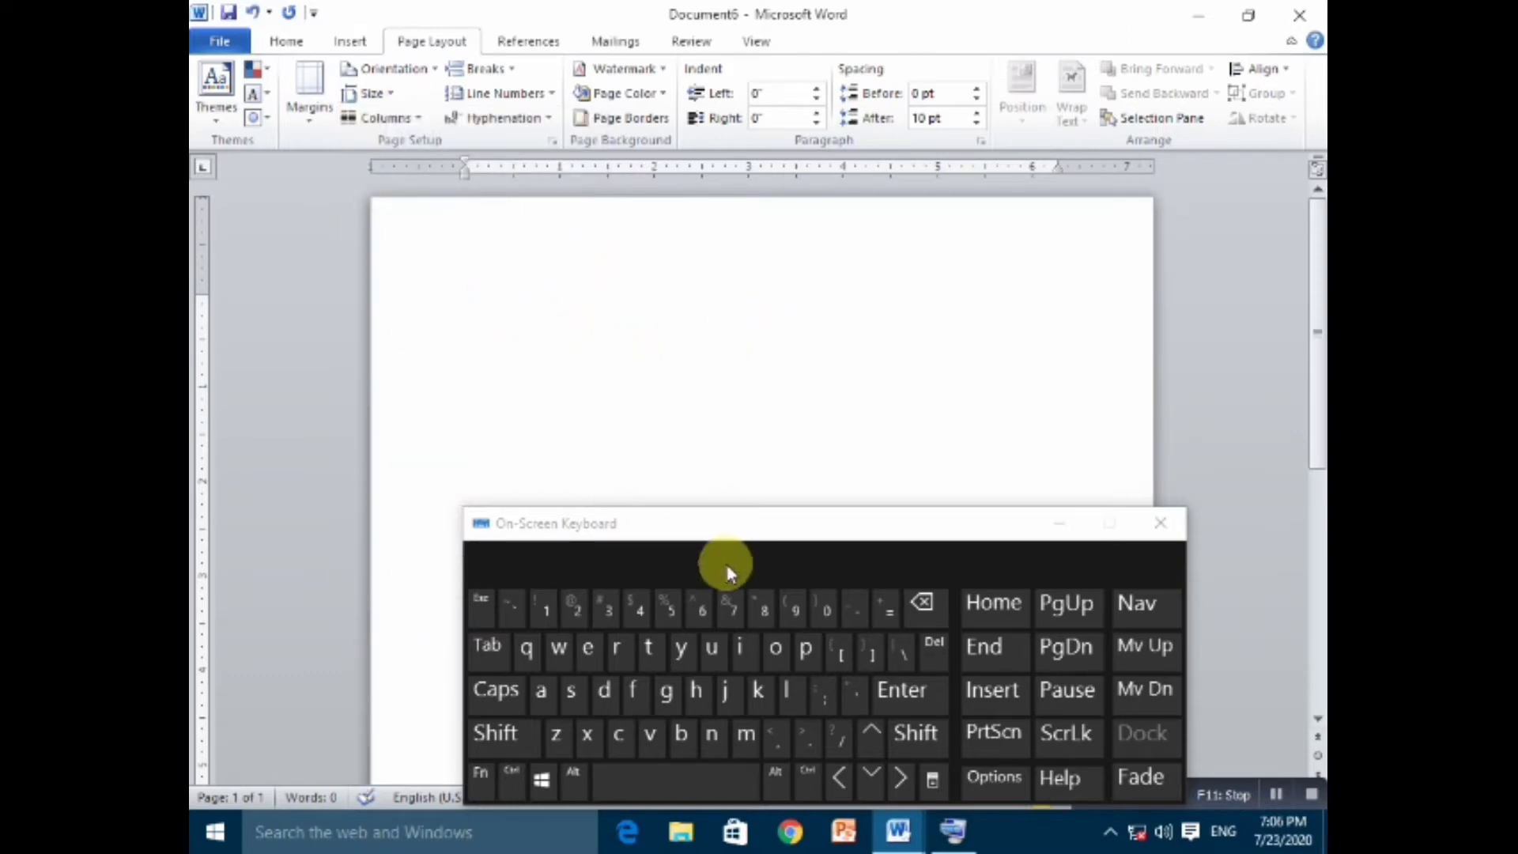
Write "My name is " at the start of the document with the On-Screen Keyboard.
left_click_drag(771, 536, 851, 315)
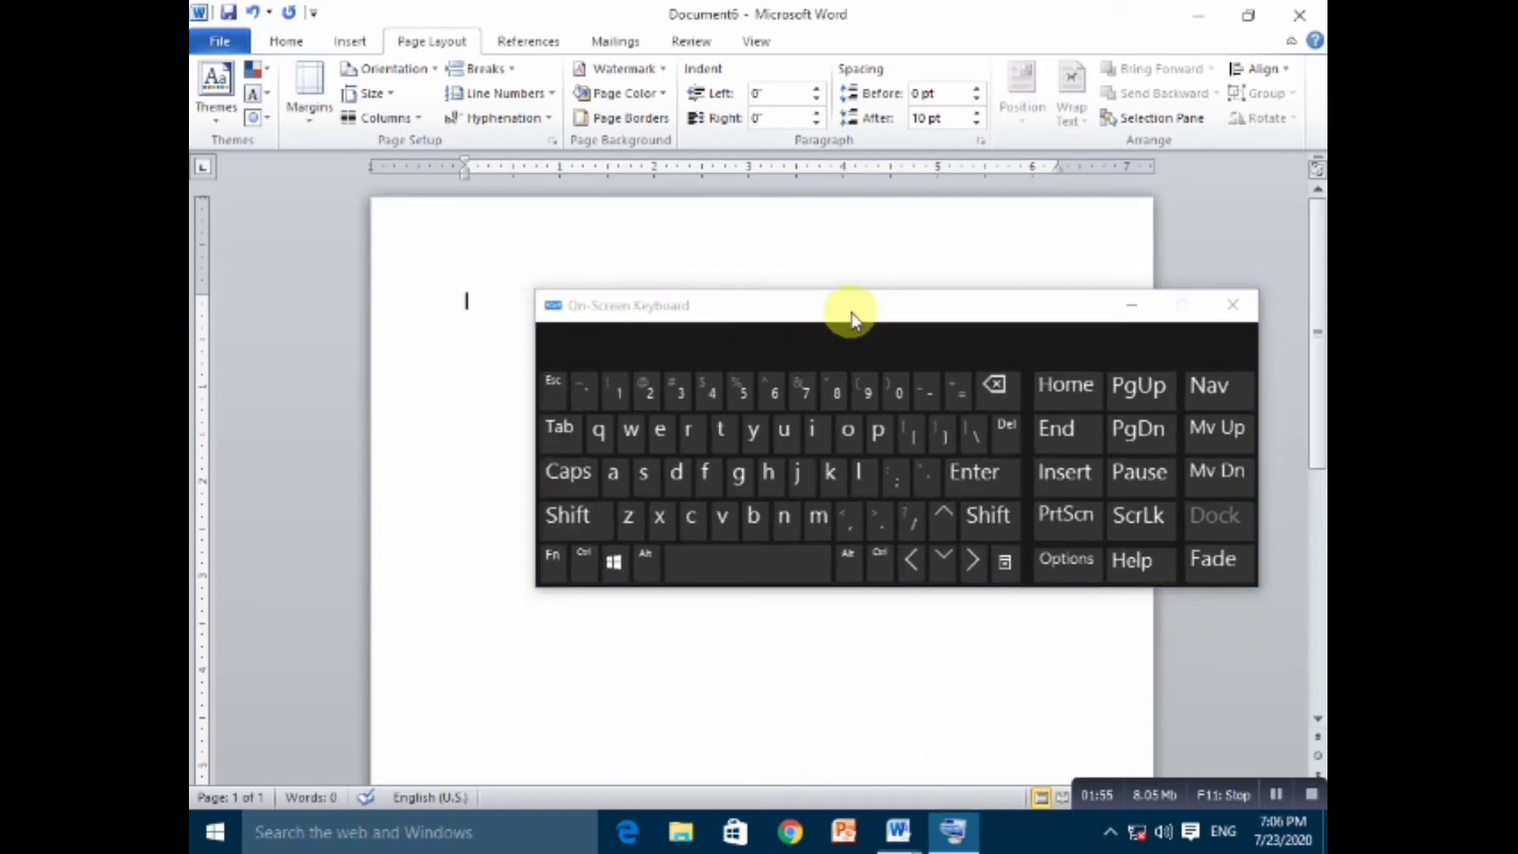
left_click(576, 515)
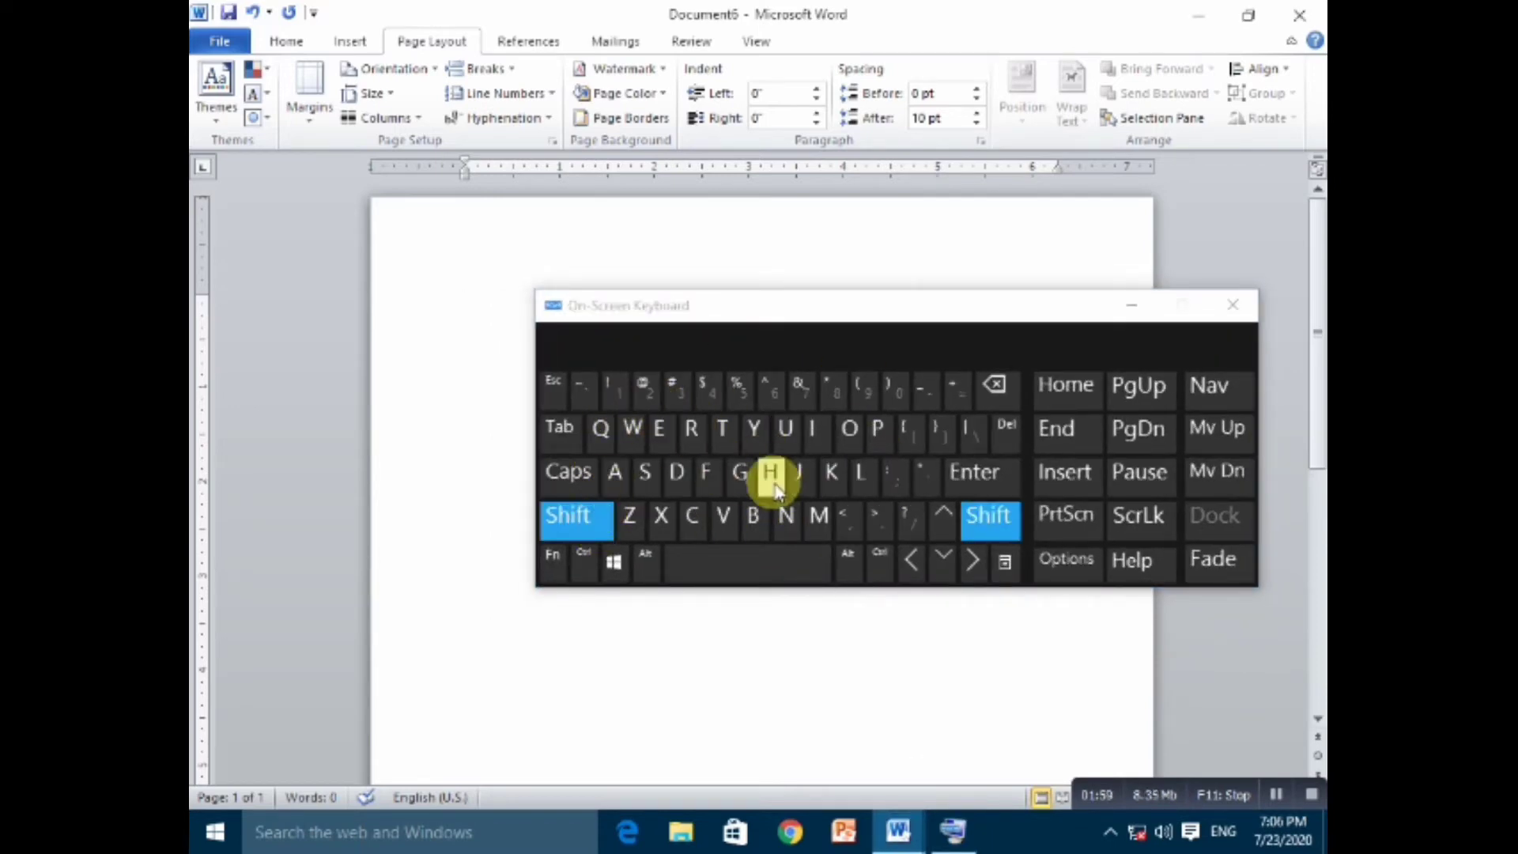
left_click(819, 515)
left_click(743, 423)
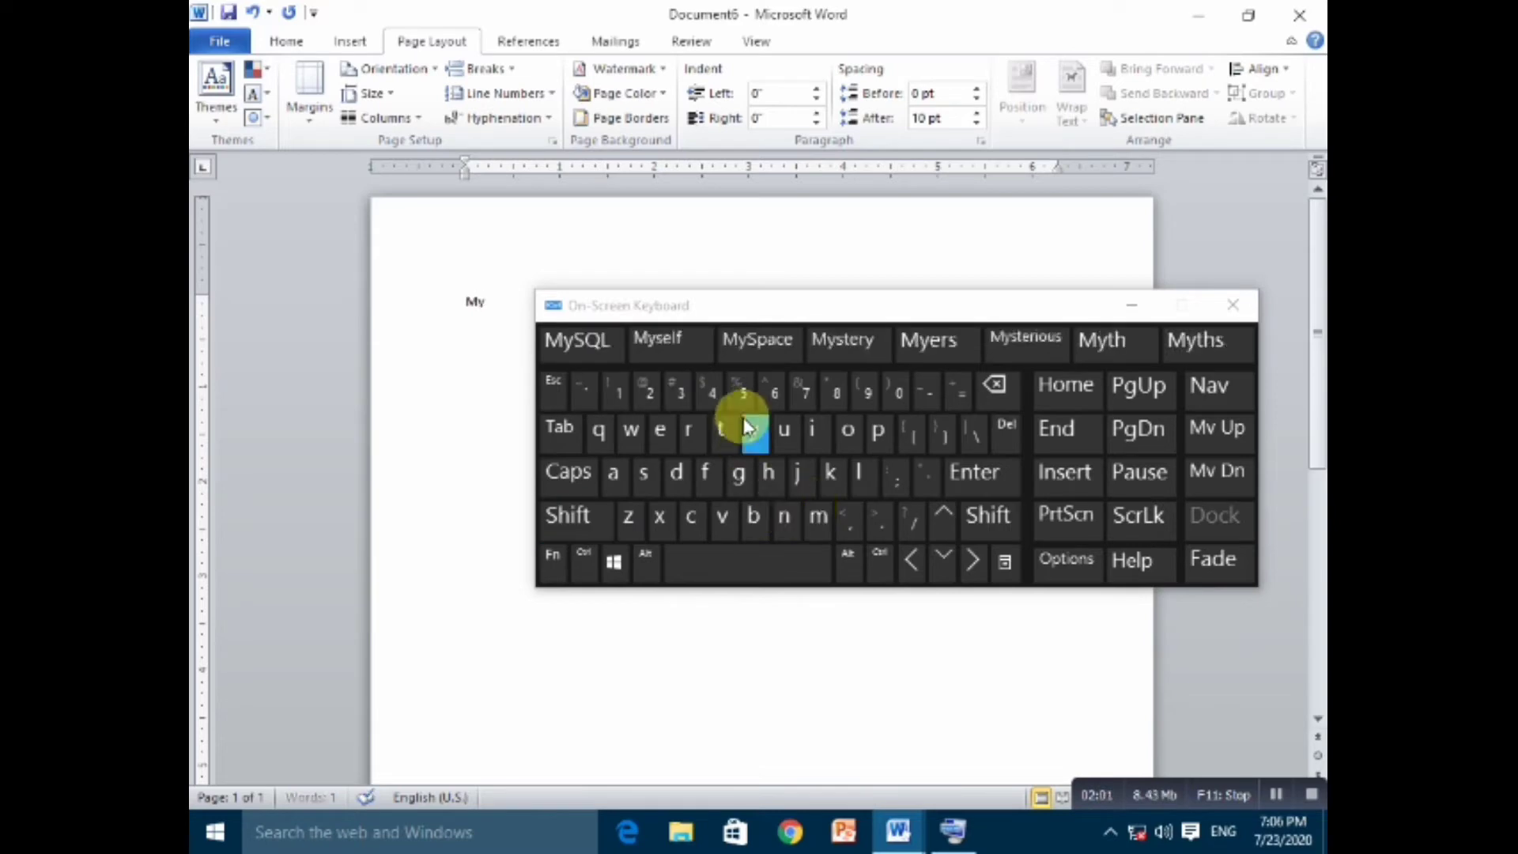
left_click(771, 558)
left_click(783, 516)
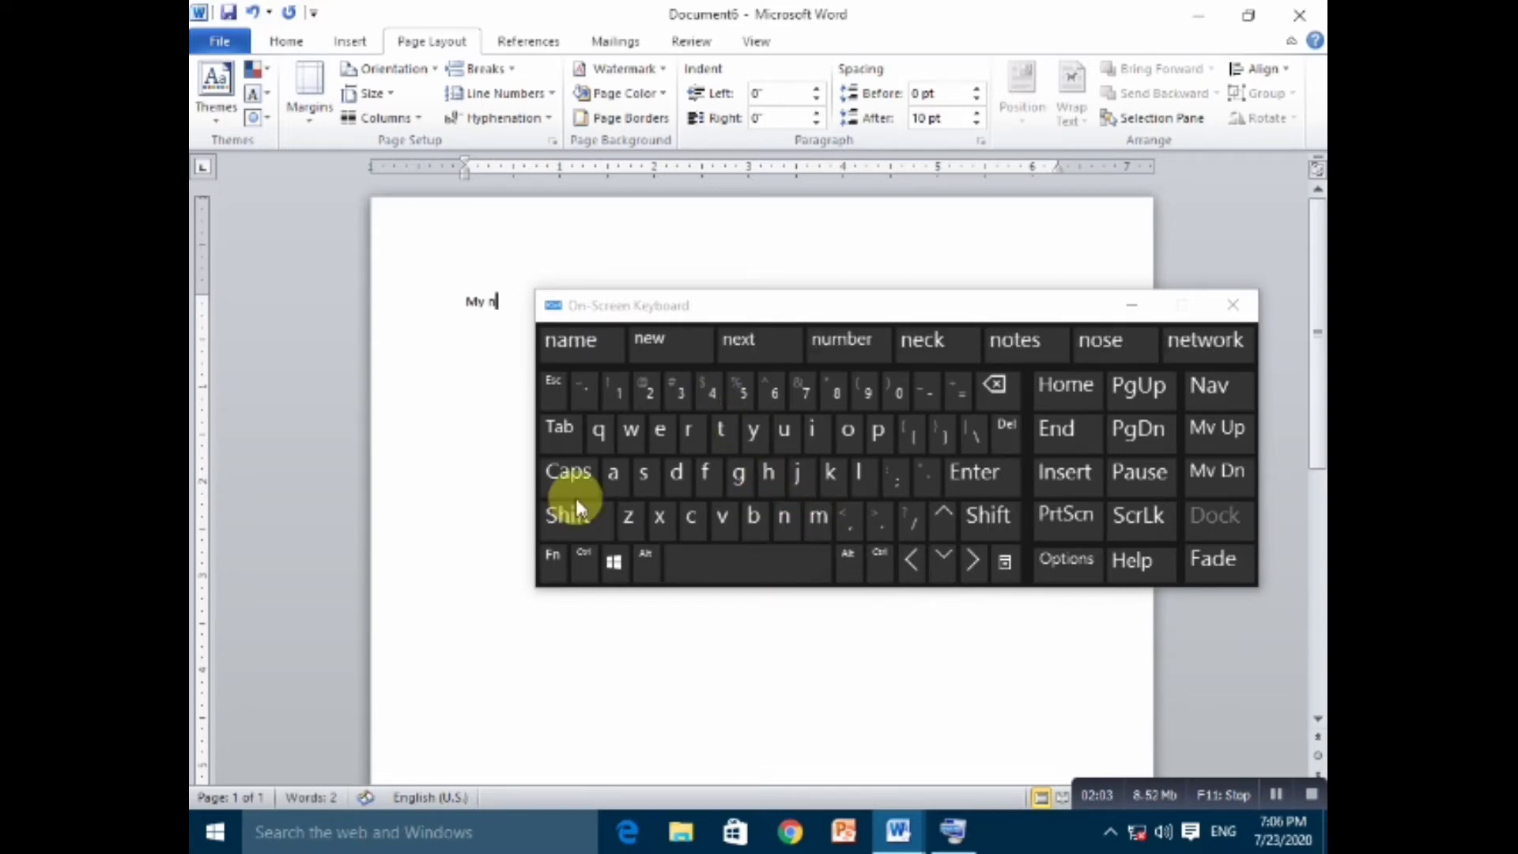
left_click(612, 472)
left_click(819, 516)
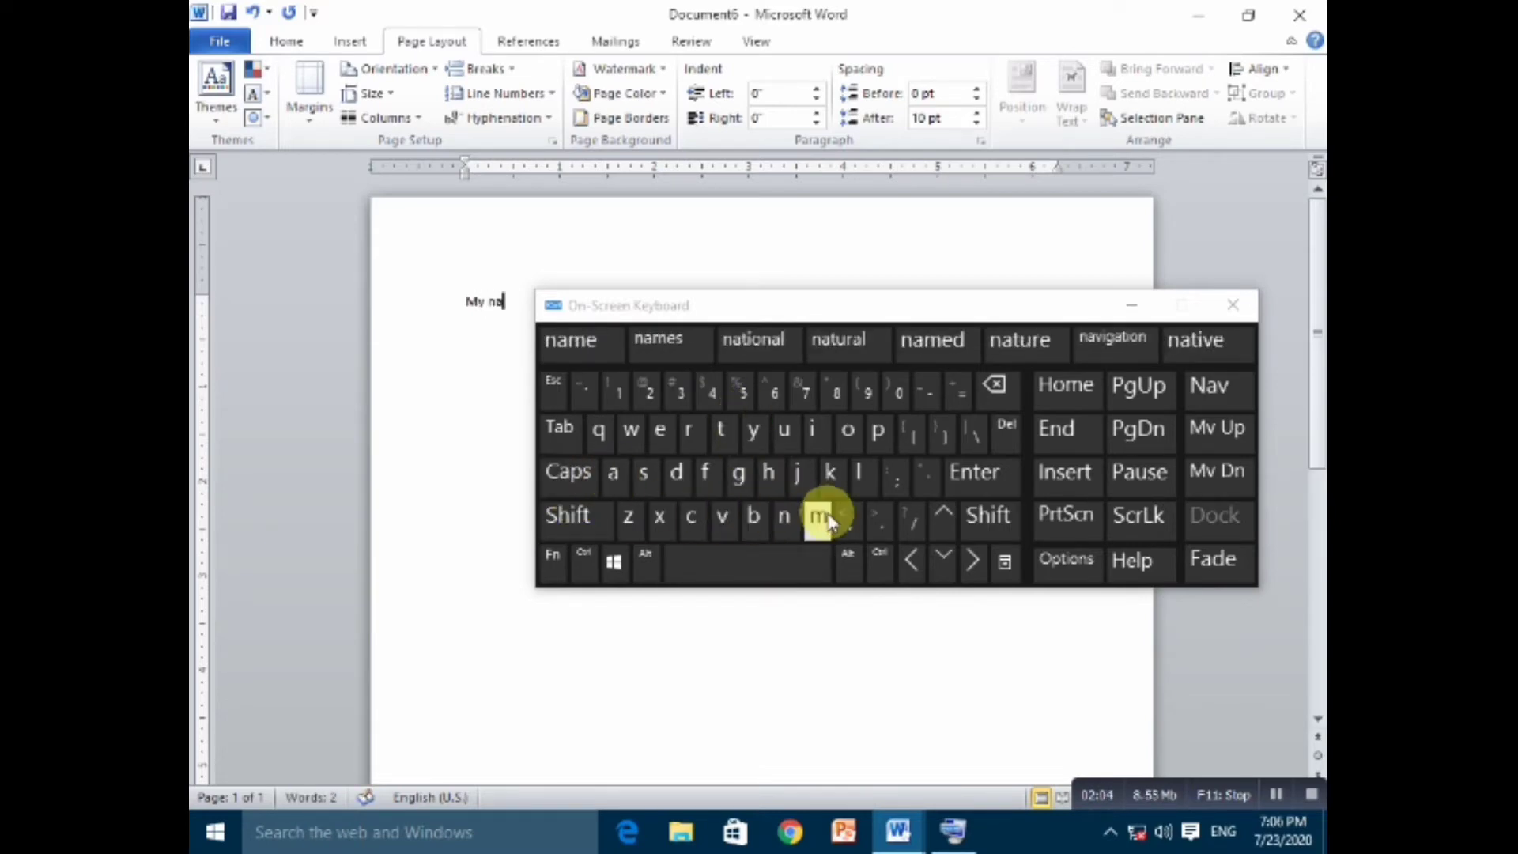
left_click(664, 431)
left_click(738, 561)
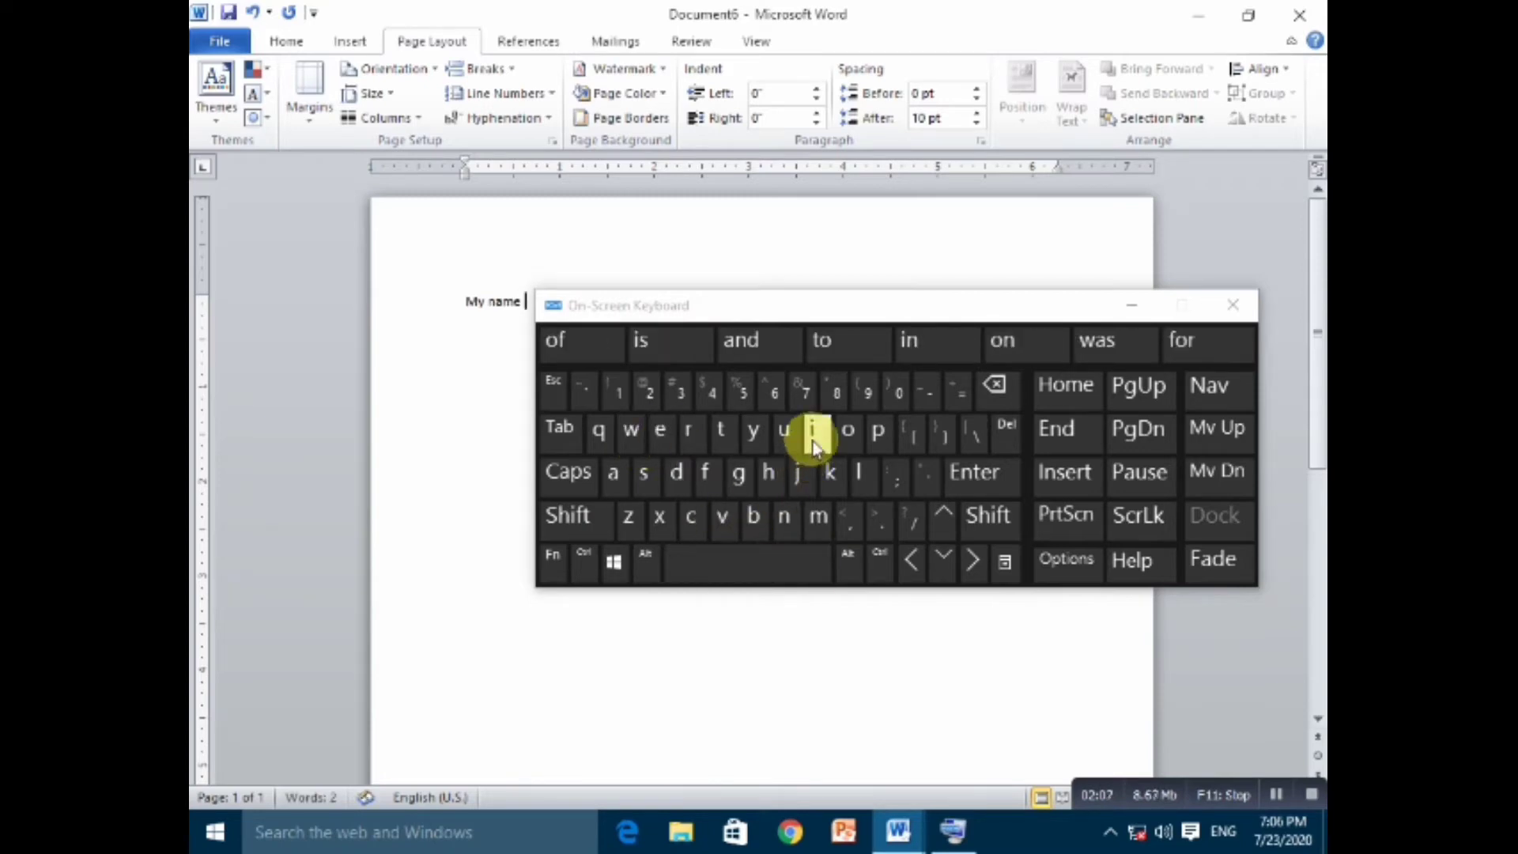
left_click(814, 445)
left_click(640, 481)
left_click(719, 567)
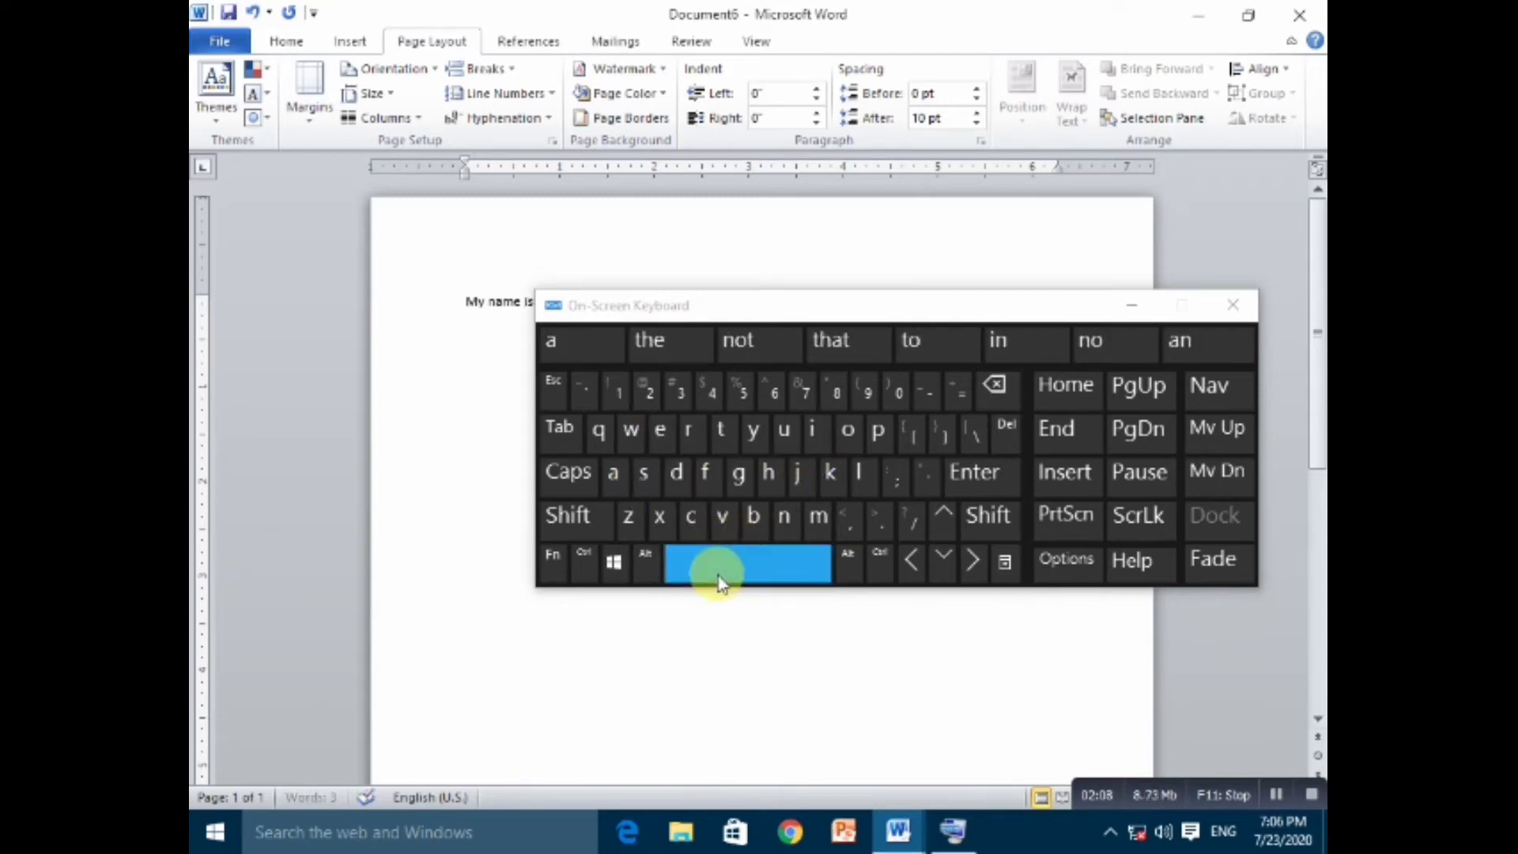
Complete the sentence with the person's first name in lowercase and move the On-Screen Keyboard off the text line.
left_click(645, 478)
left_click(813, 433)
left_click(830, 474)
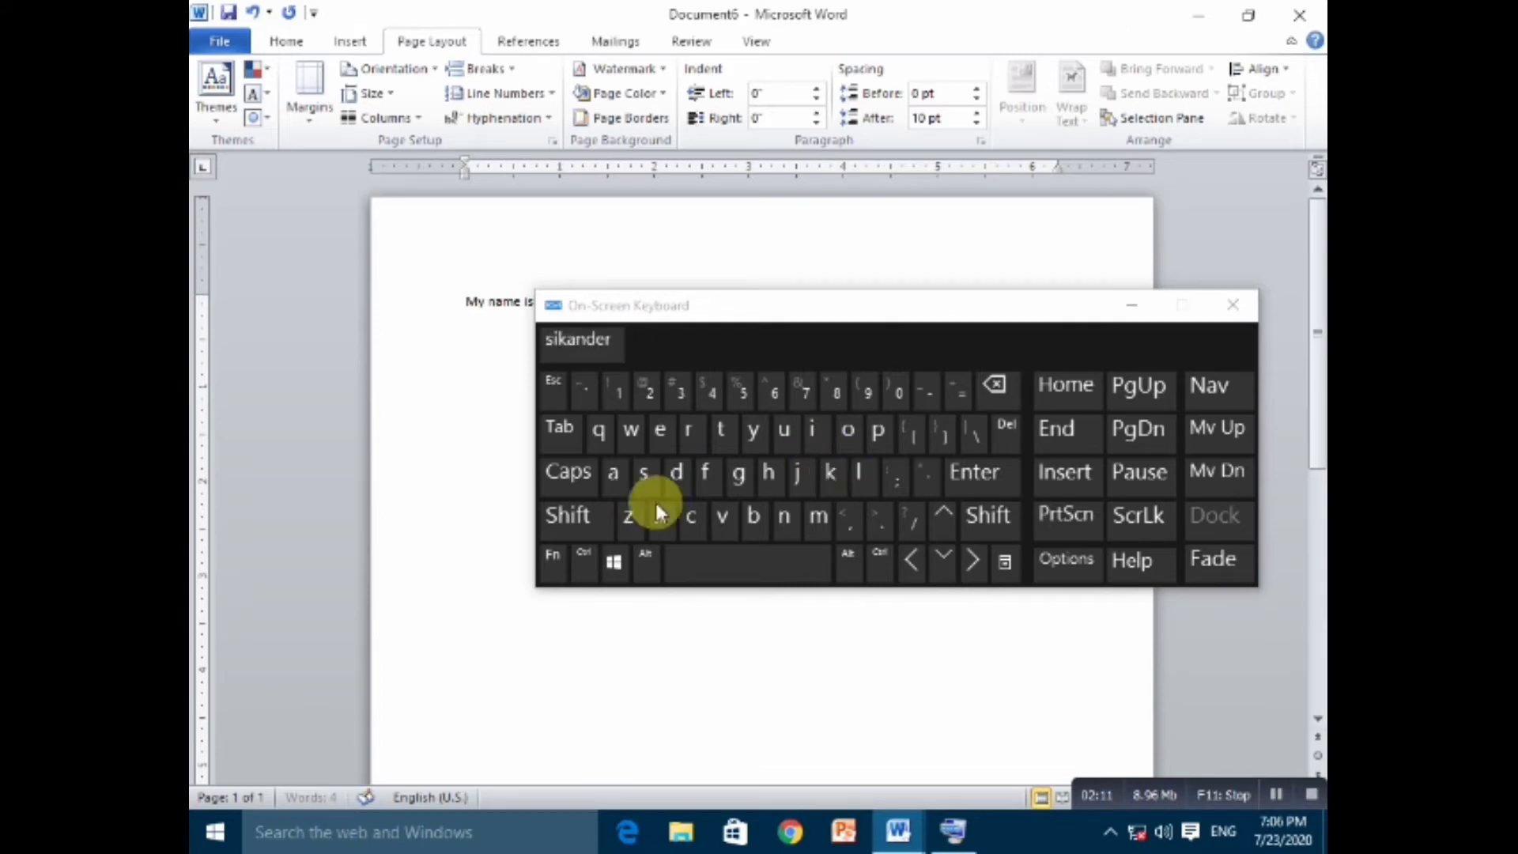
left_click(613, 474)
left_click(681, 486)
left_click(669, 443)
left_click(687, 441)
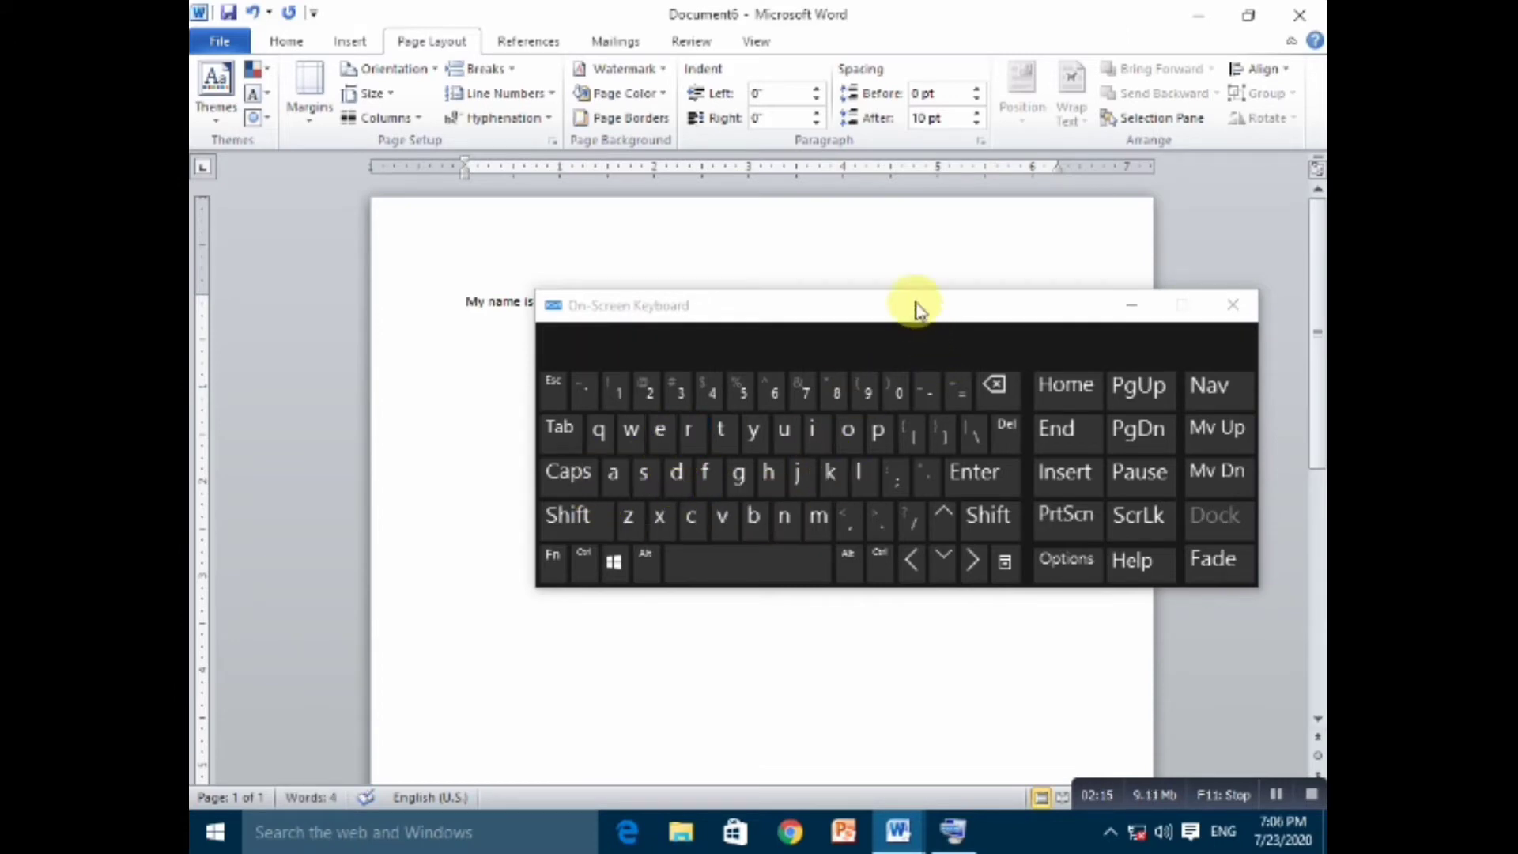
left_click_drag(916, 308, 921, 411)
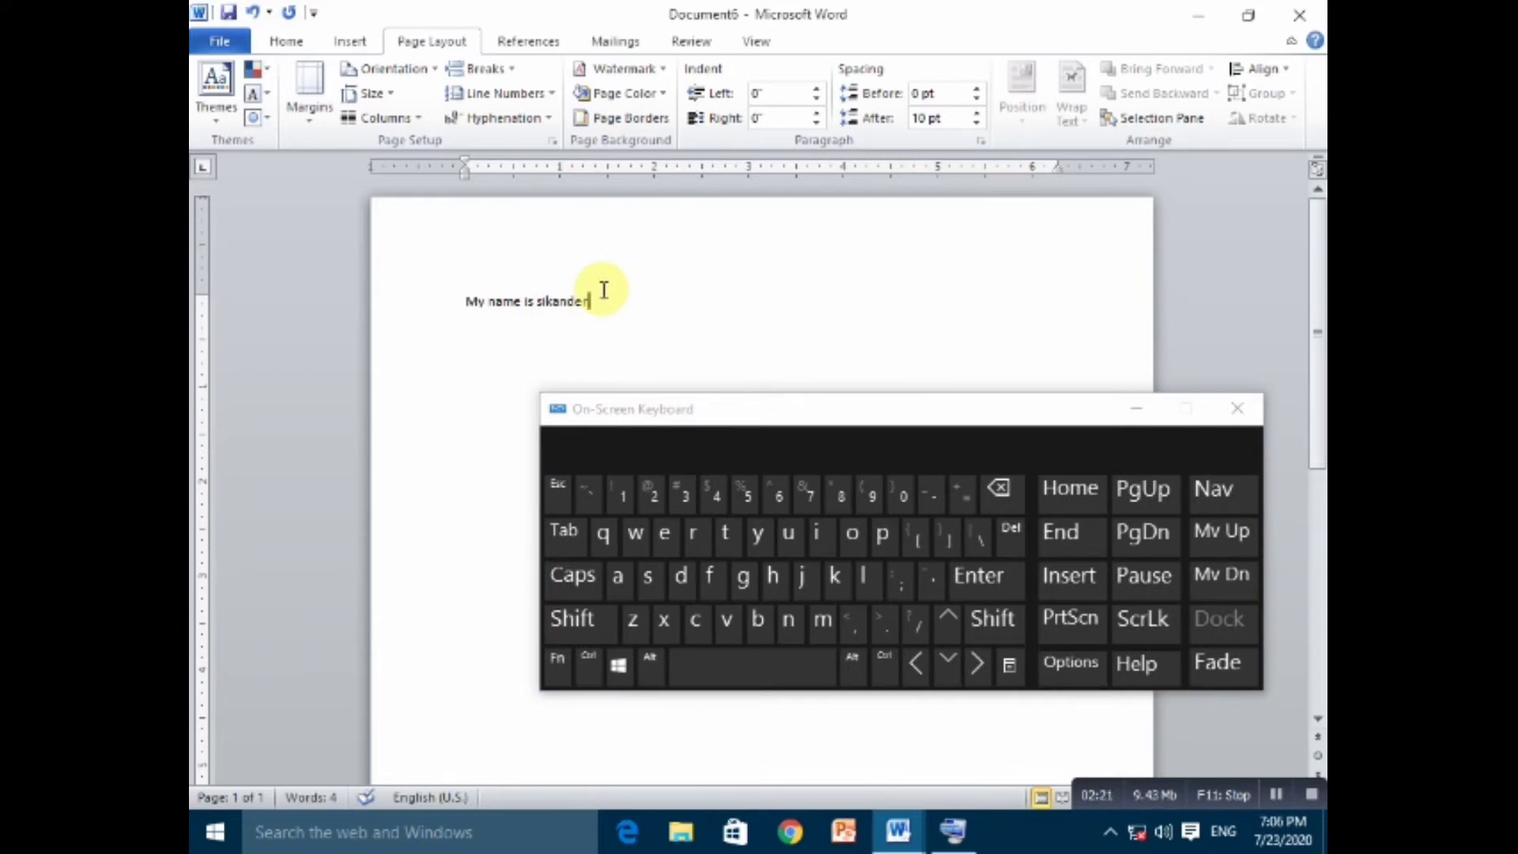
Format the whole sentence in the Arial body font at size 14.
left_click_drag(602, 290, 430, 285)
left_click(277, 46)
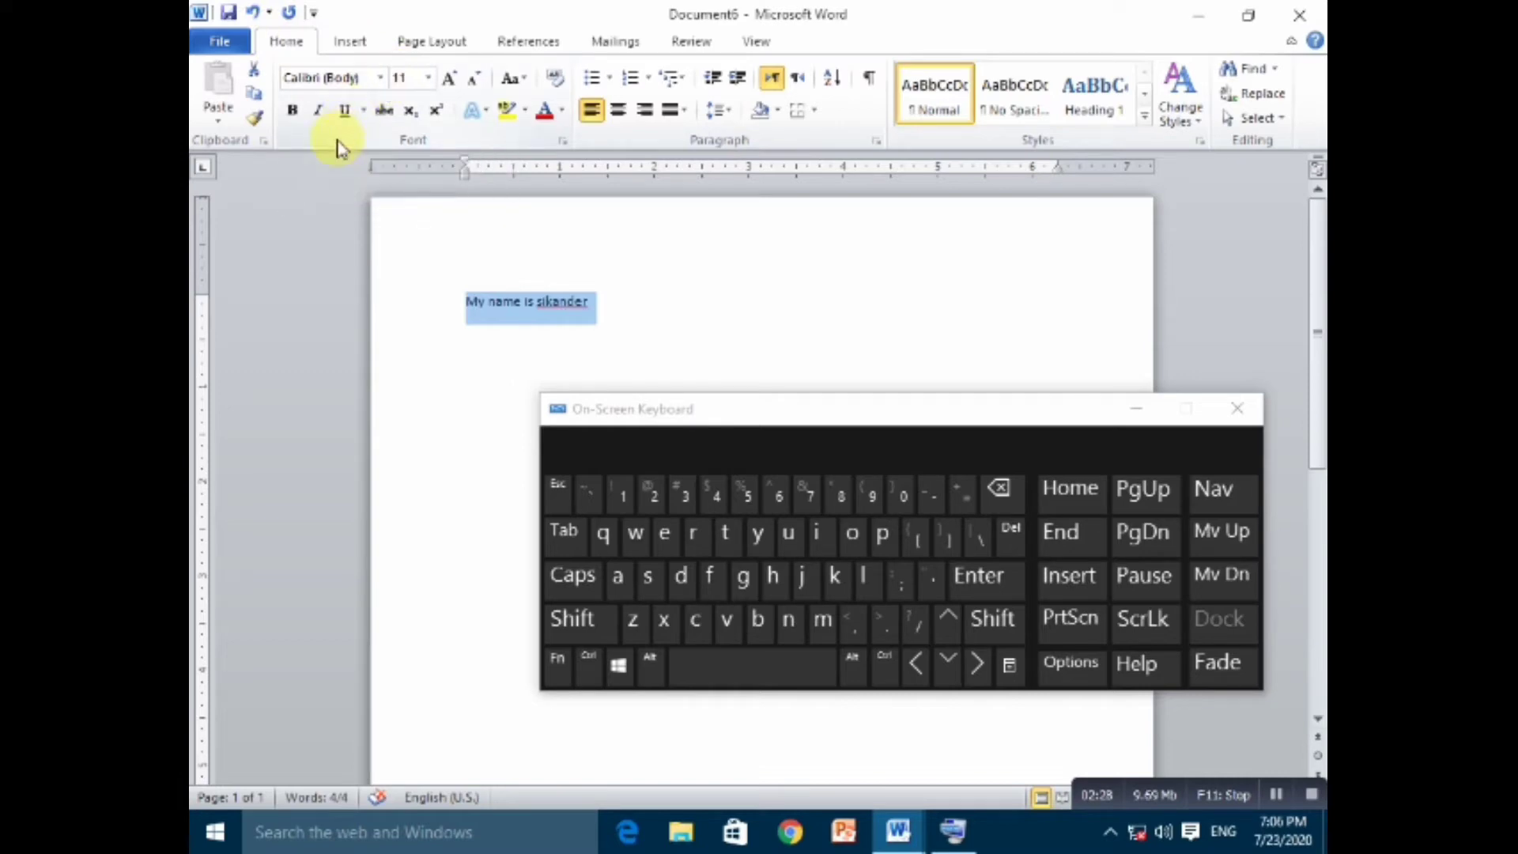
left_click(385, 80)
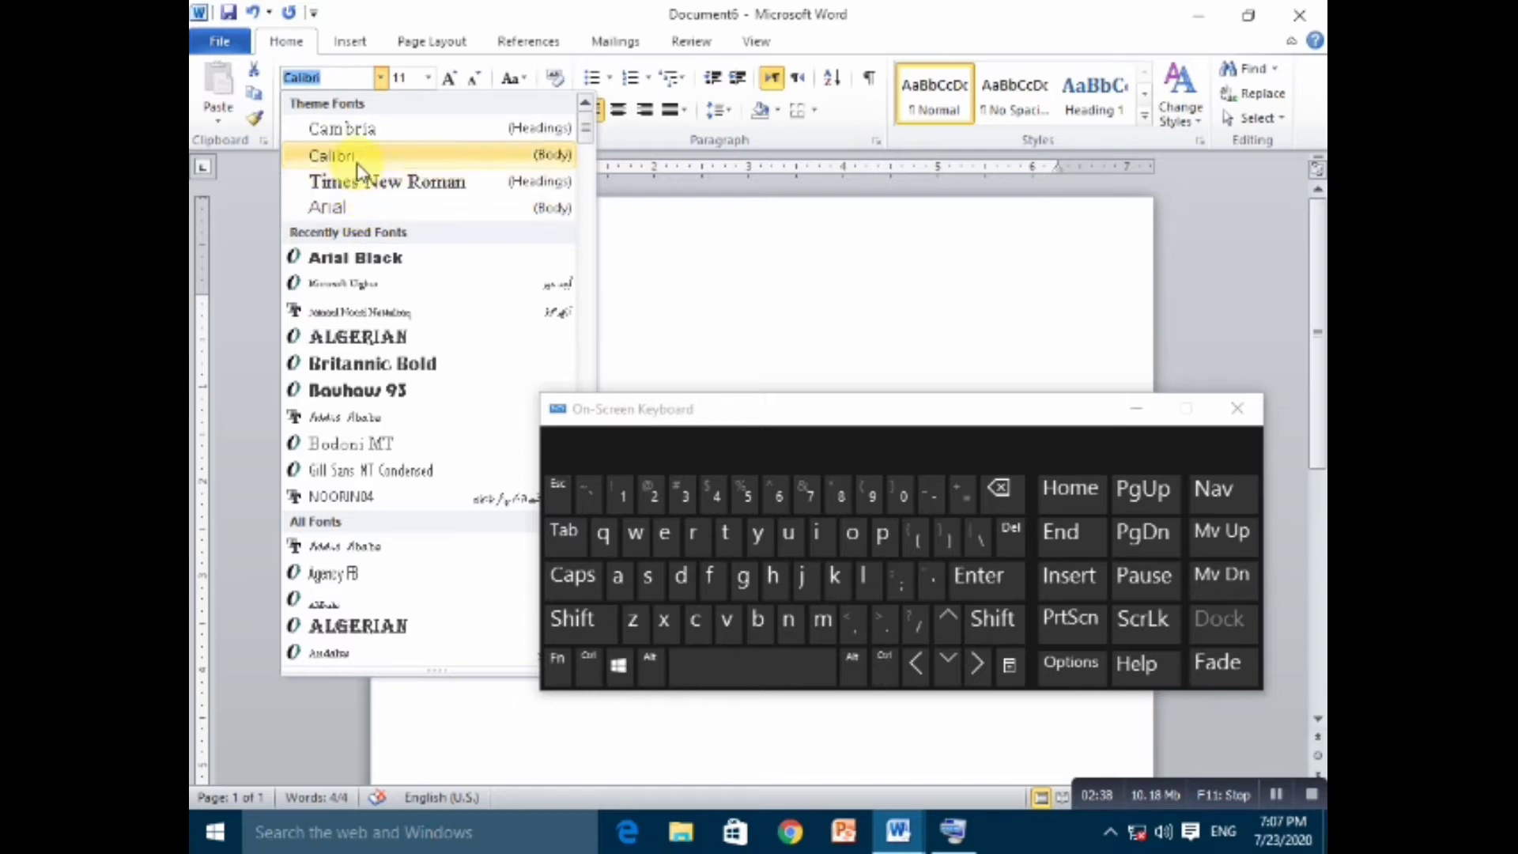
left_click(406, 210)
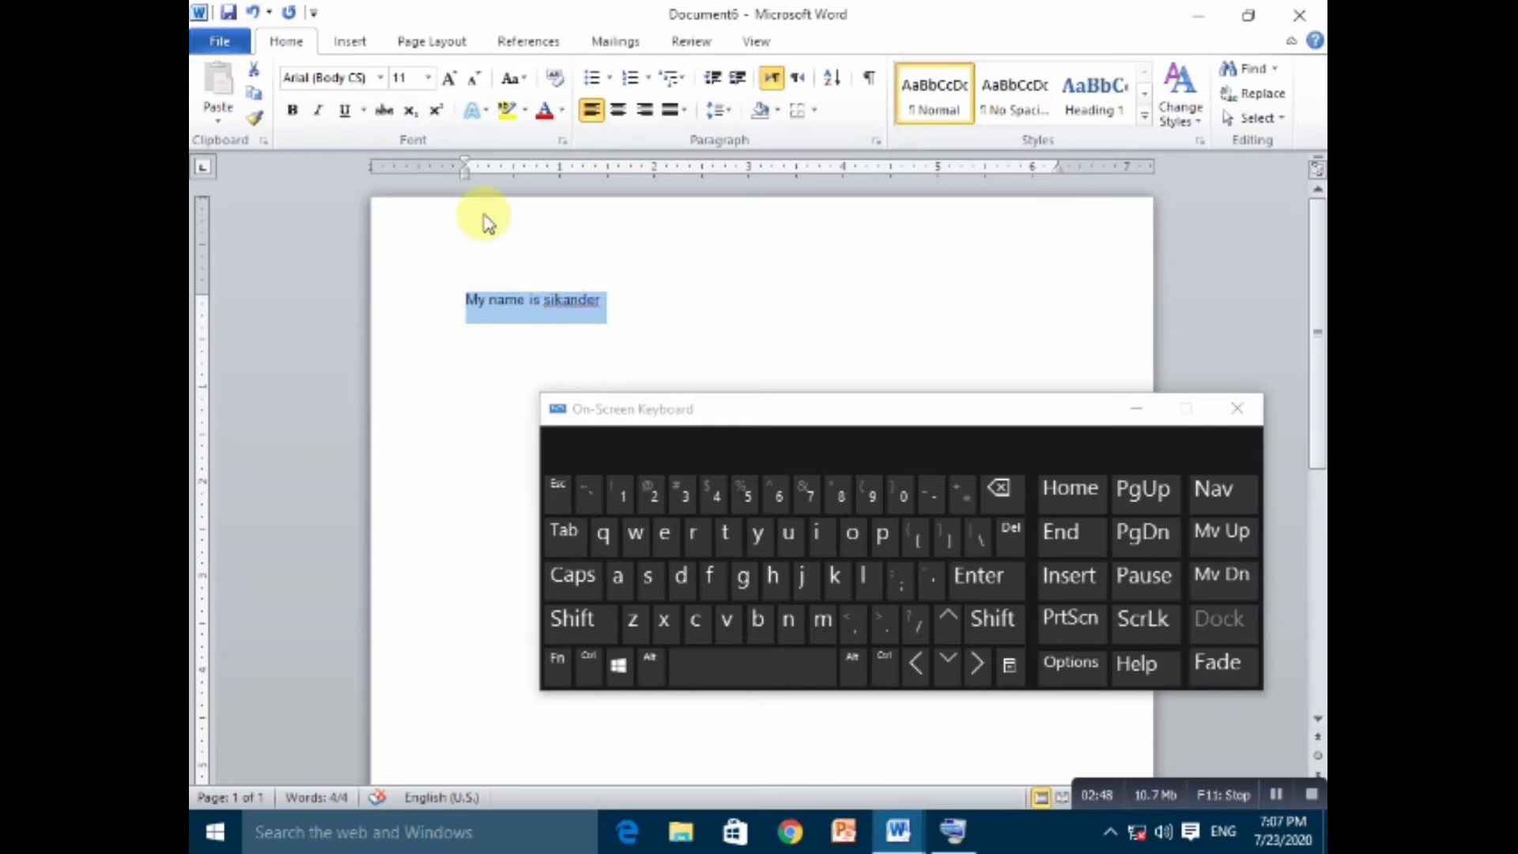
left_click(431, 78)
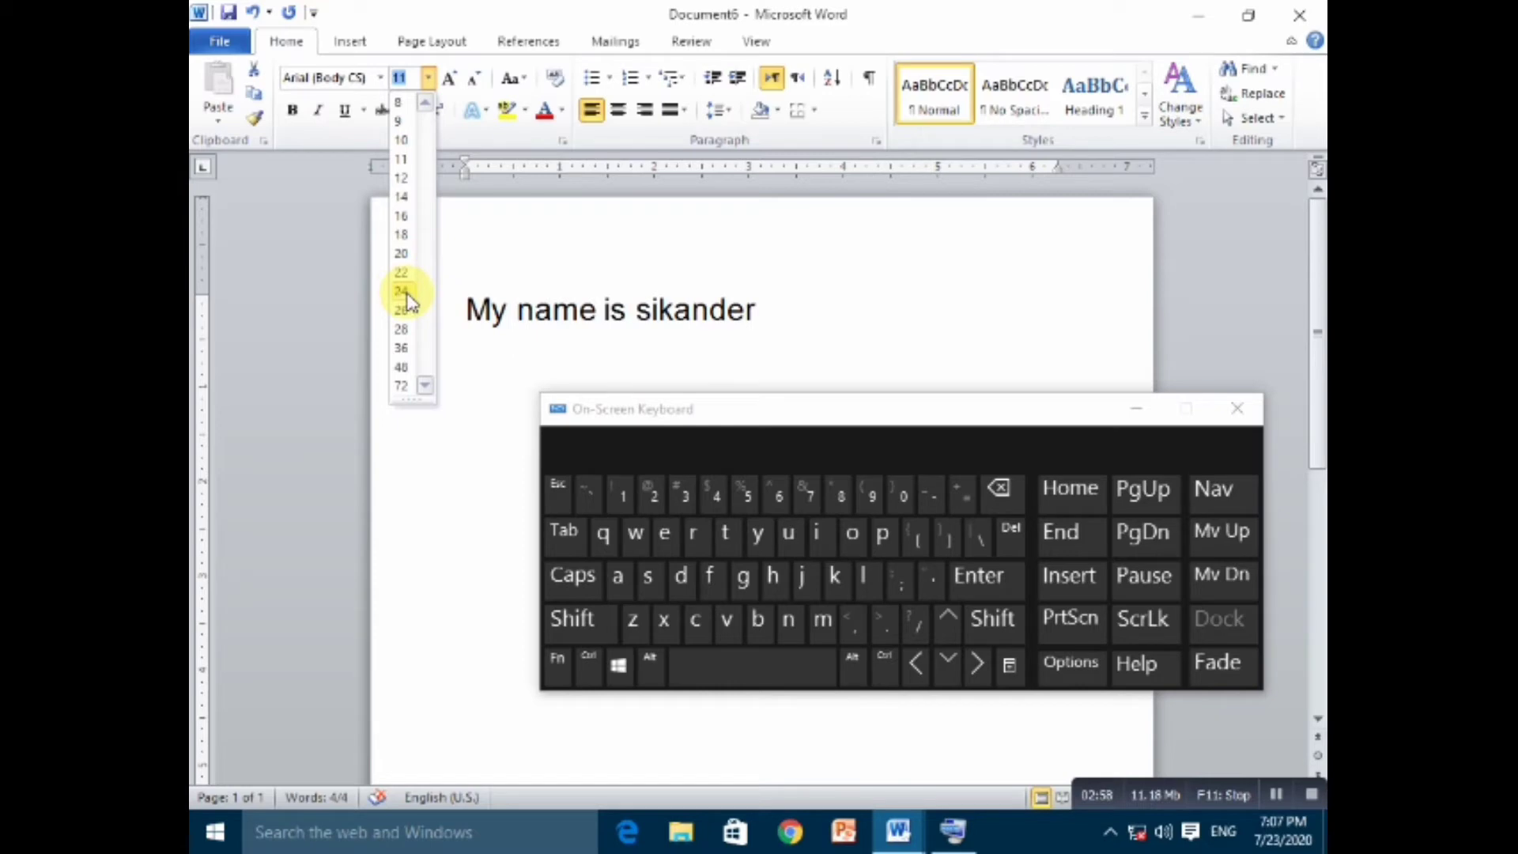
left_click(403, 197)
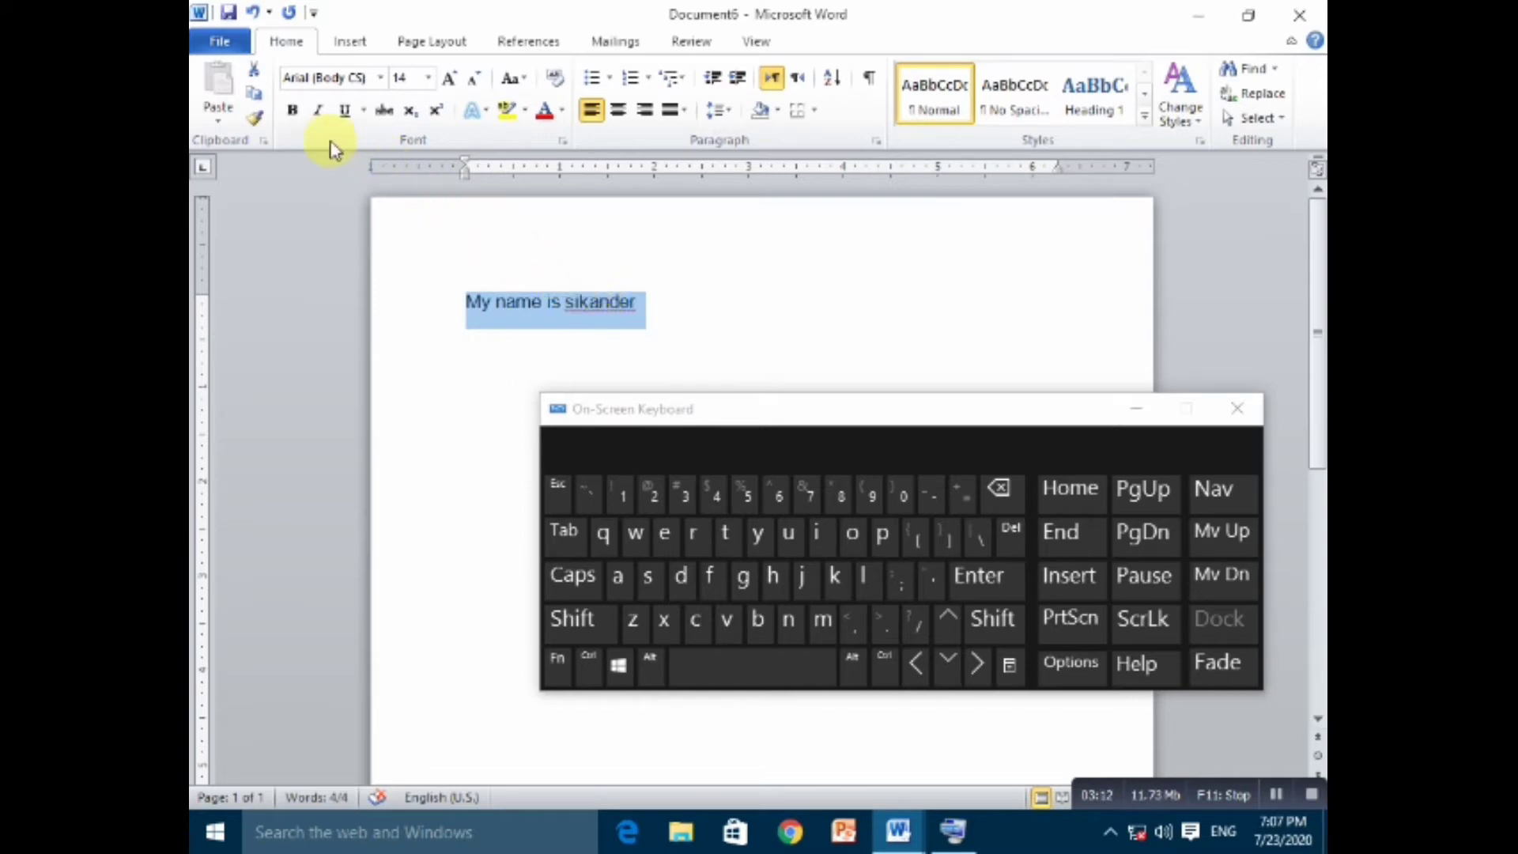
Make the selected sentence bold, italic and underlined.
left_click(292, 112)
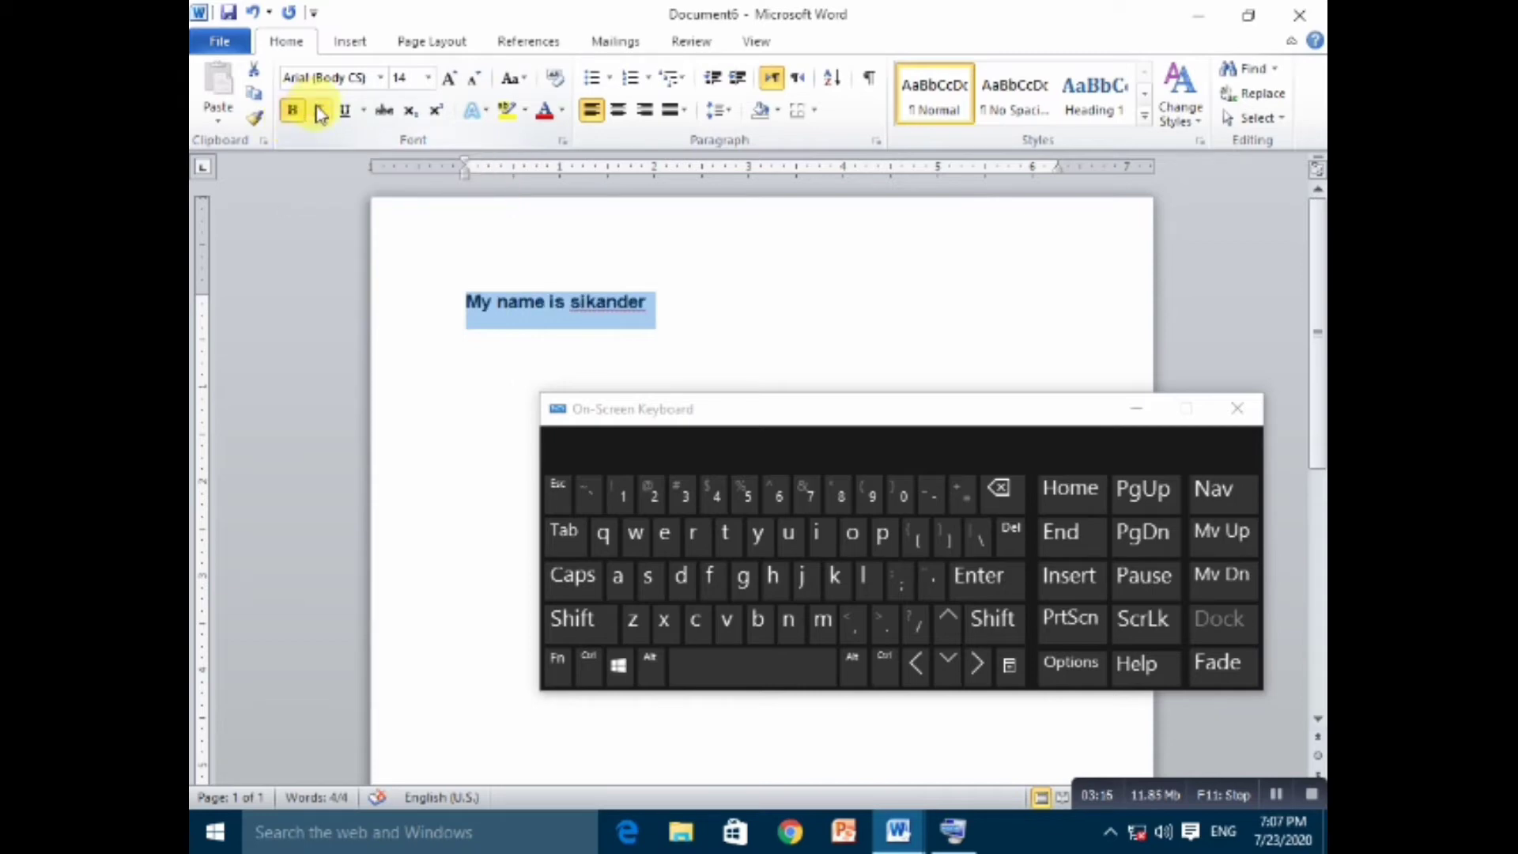
left_click(321, 111)
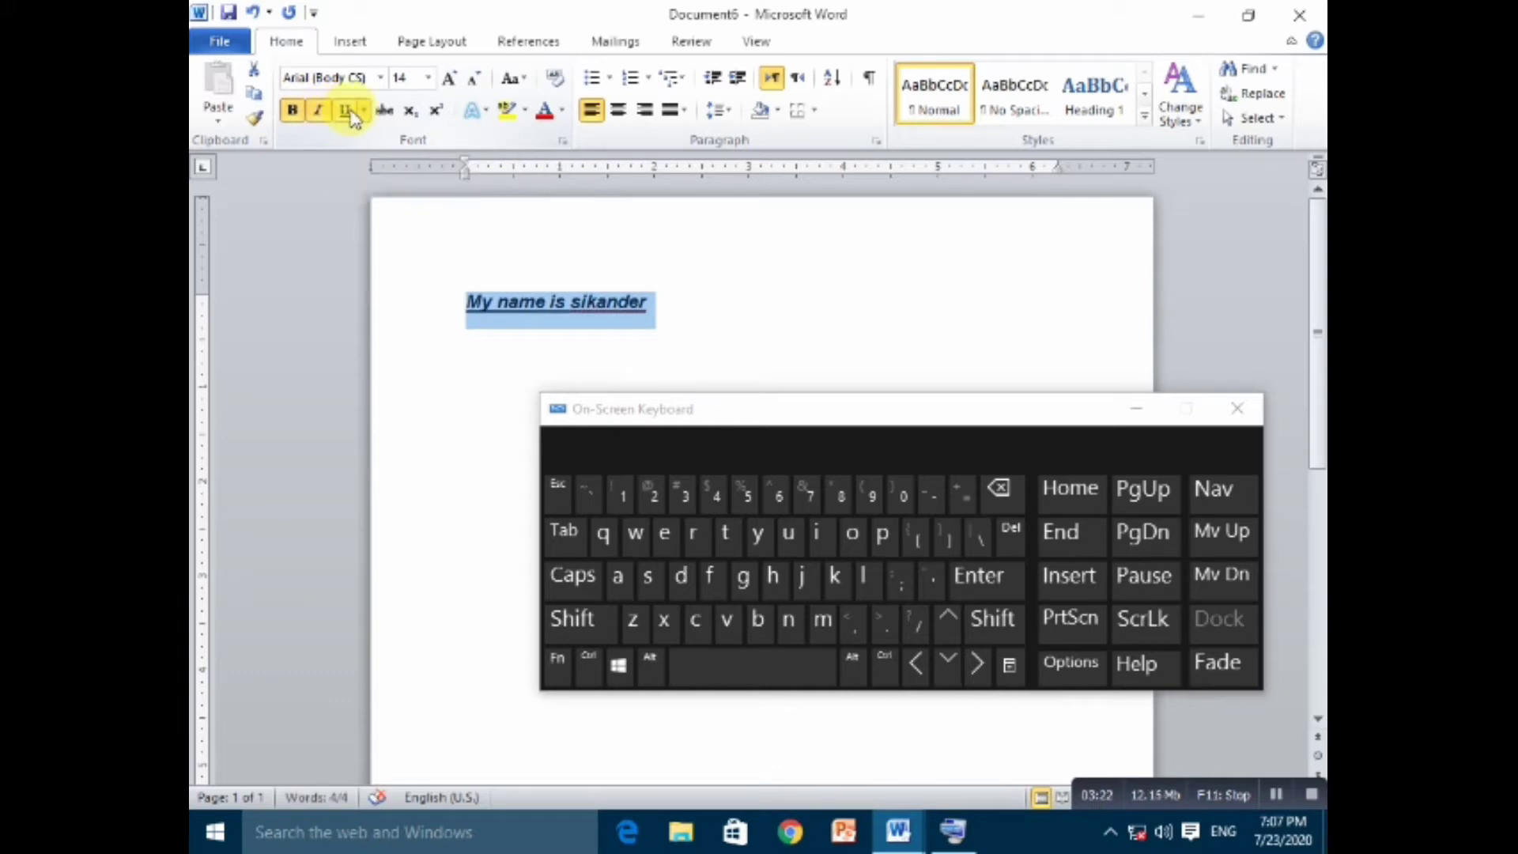
Enlarge the sentence's font size in stages up to 48.
left_click(450, 79)
left_click(450, 79)
left_click(450, 79)
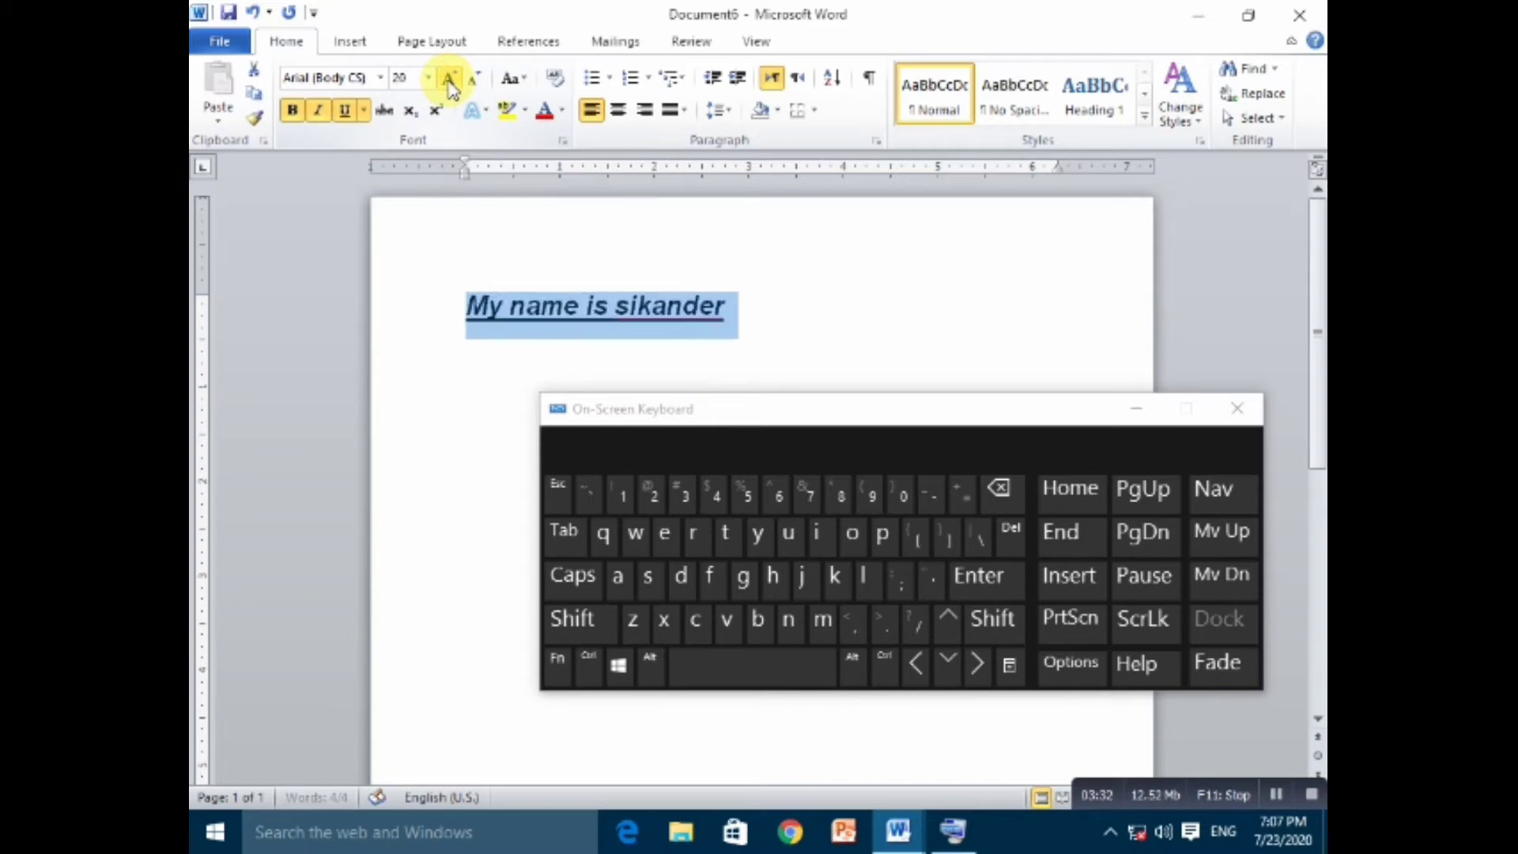
left_click(449, 79)
left_click(450, 79)
left_click(450, 79)
left_click(449, 79)
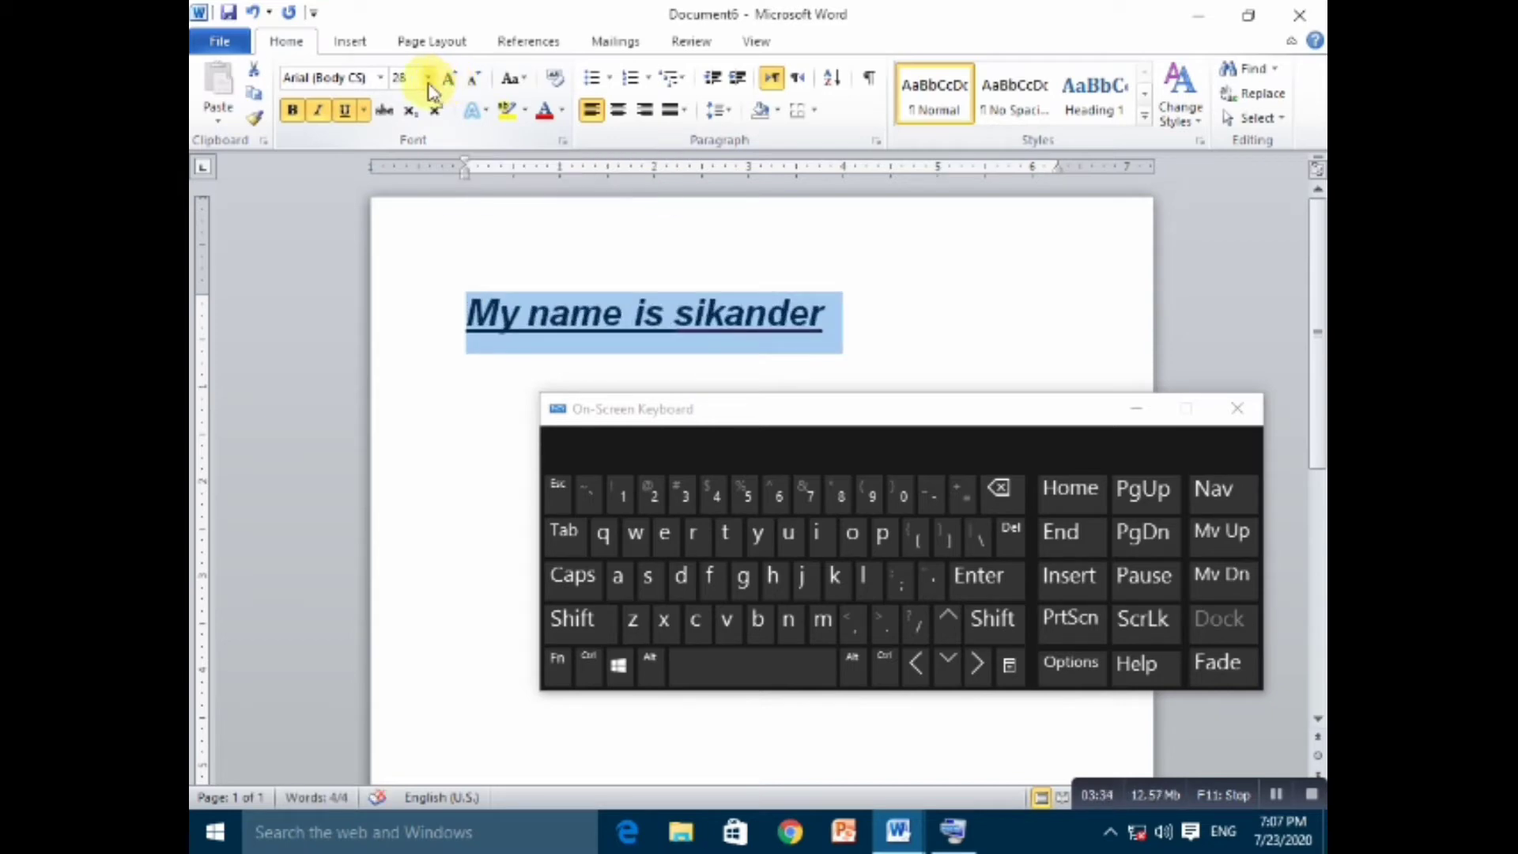
left_click(428, 79)
left_click(429, 77)
left_click(448, 82)
left_click(448, 81)
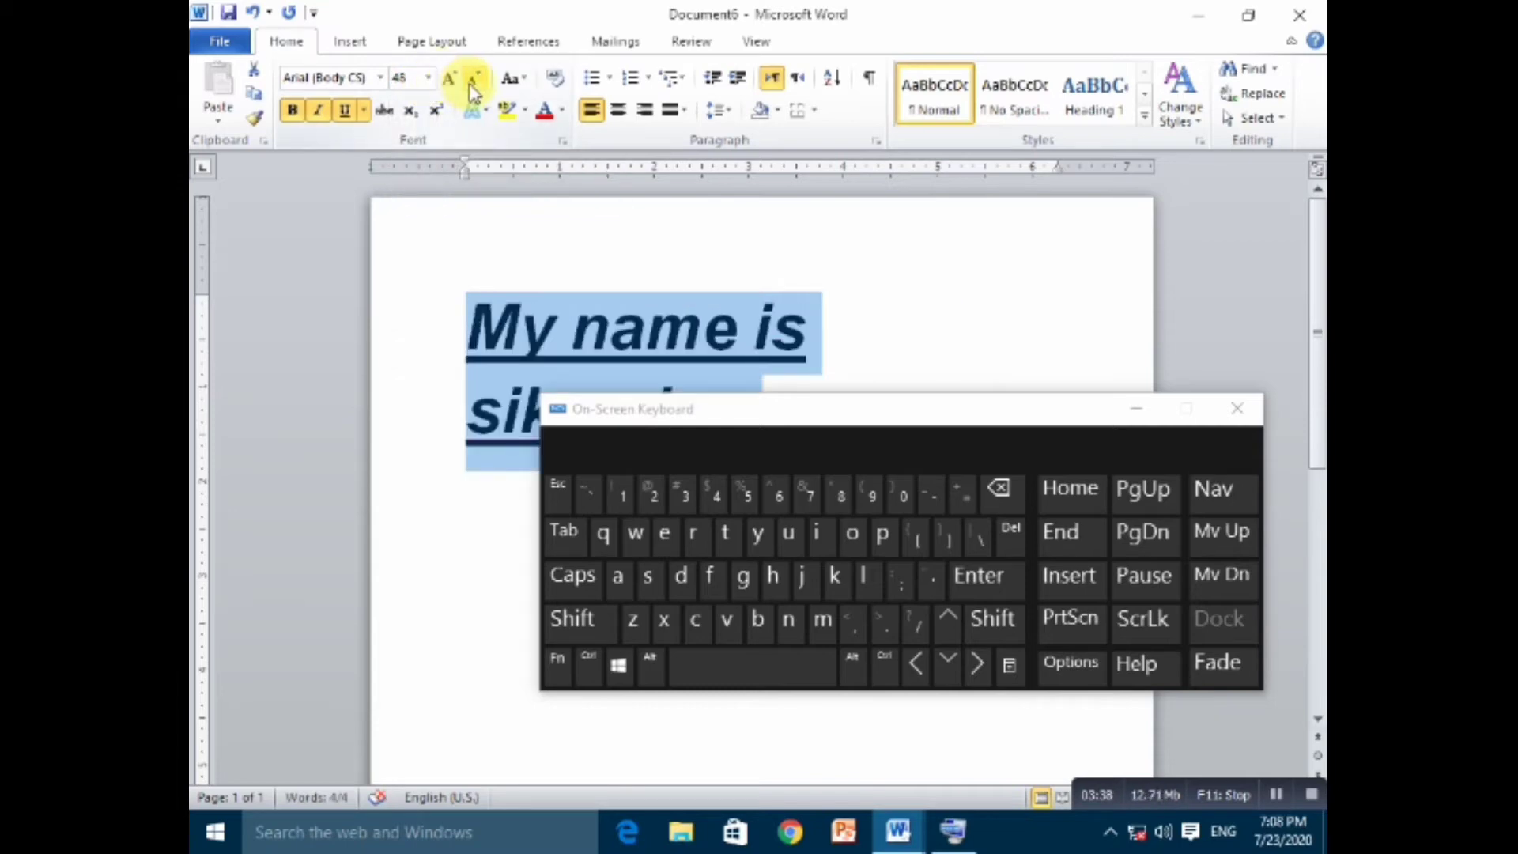
Reduce the sentence's font size in stages down to 18.
left_click(472, 86)
left_click(472, 85)
left_click(472, 86)
left_click(472, 86)
left_click(472, 85)
left_click(472, 85)
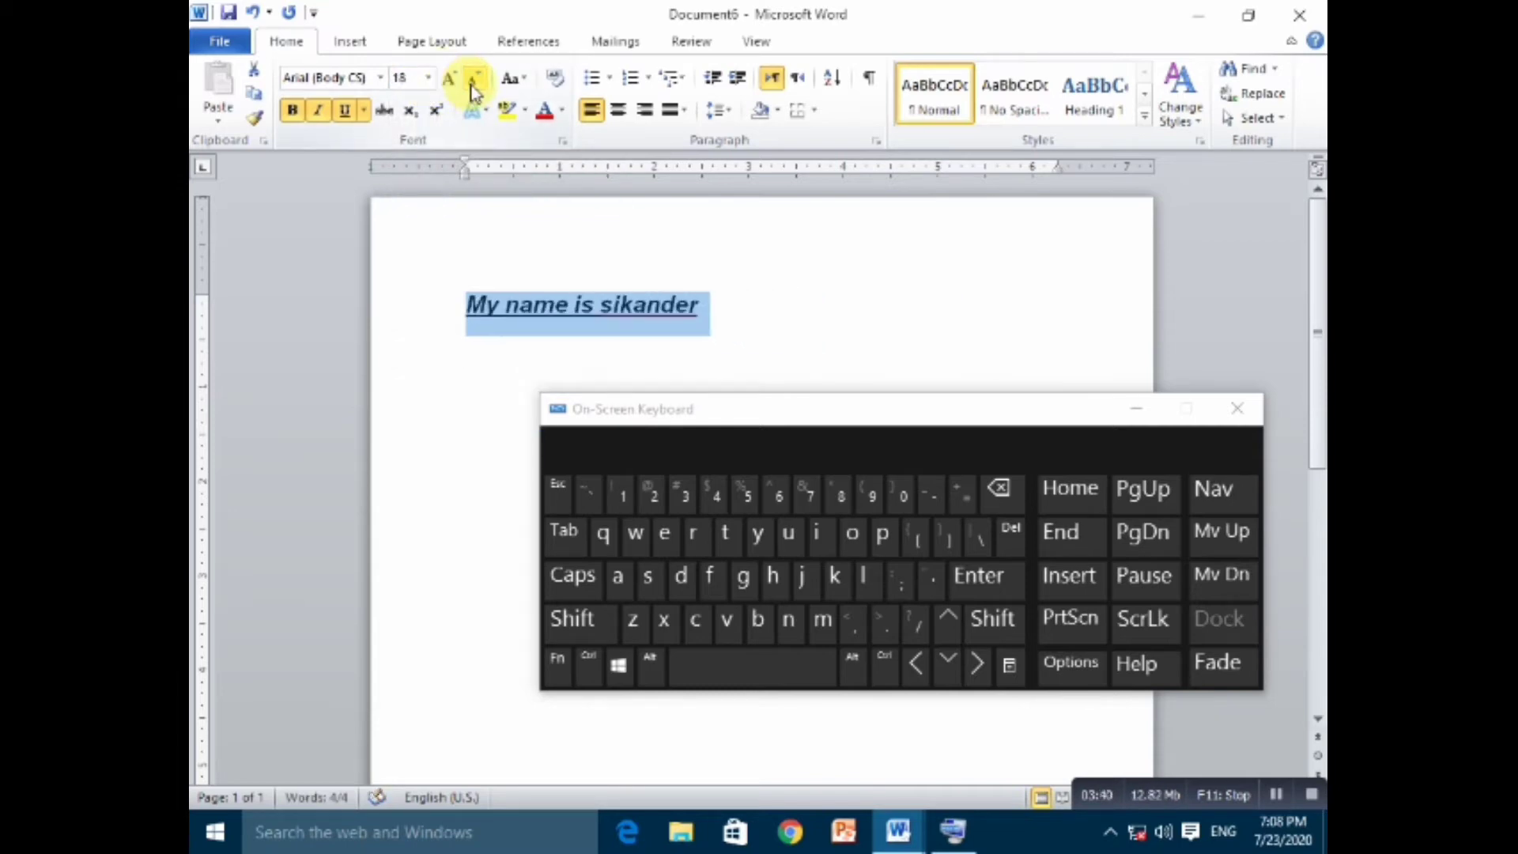
Preview highlight colours on the sentence without applying one, and set its font colour to black.
left_click(526, 112)
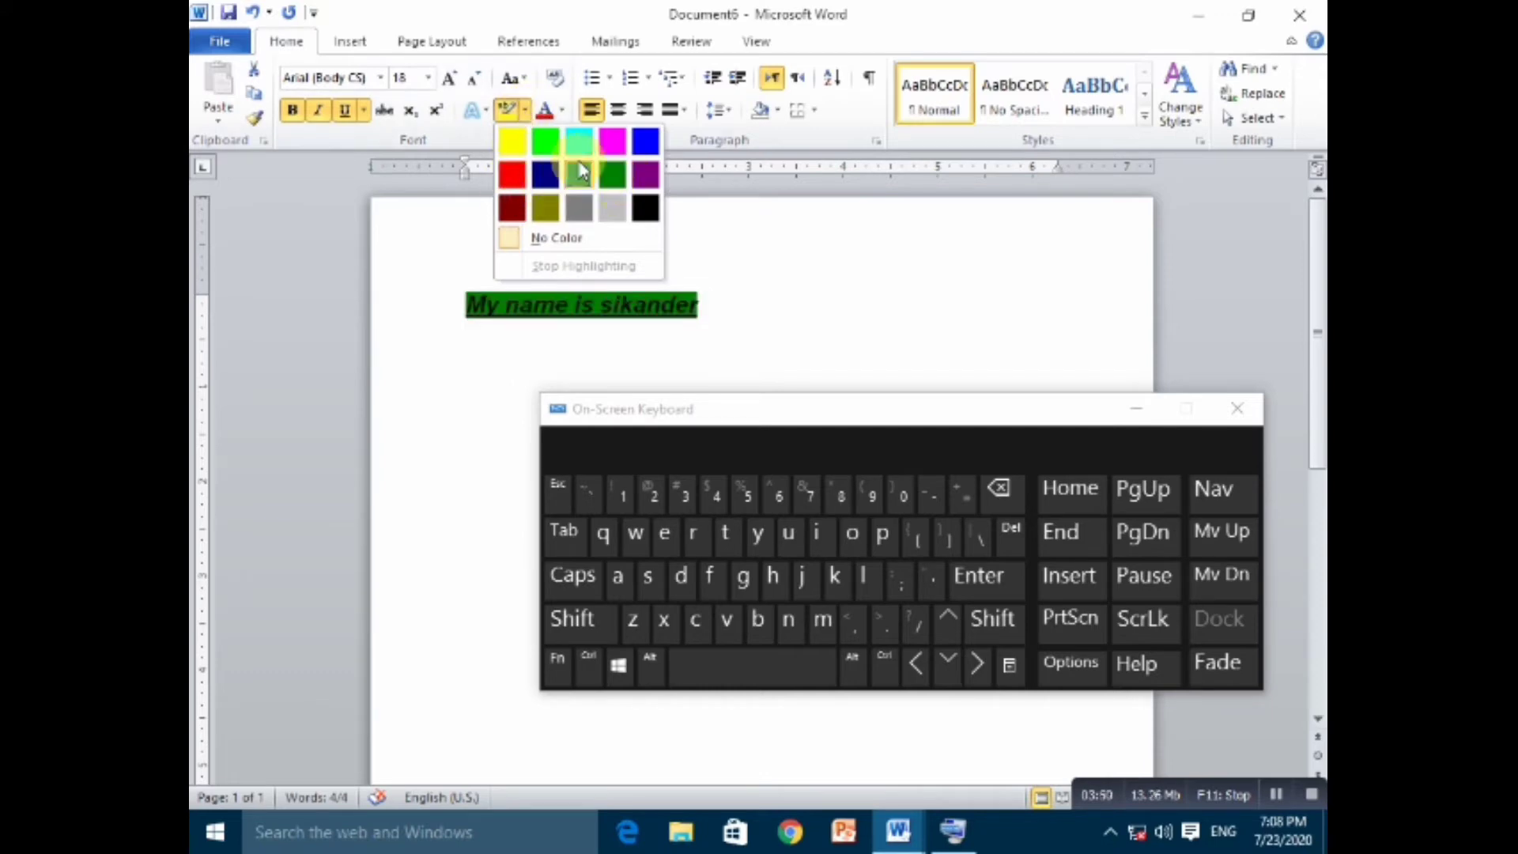
left_click(562, 110)
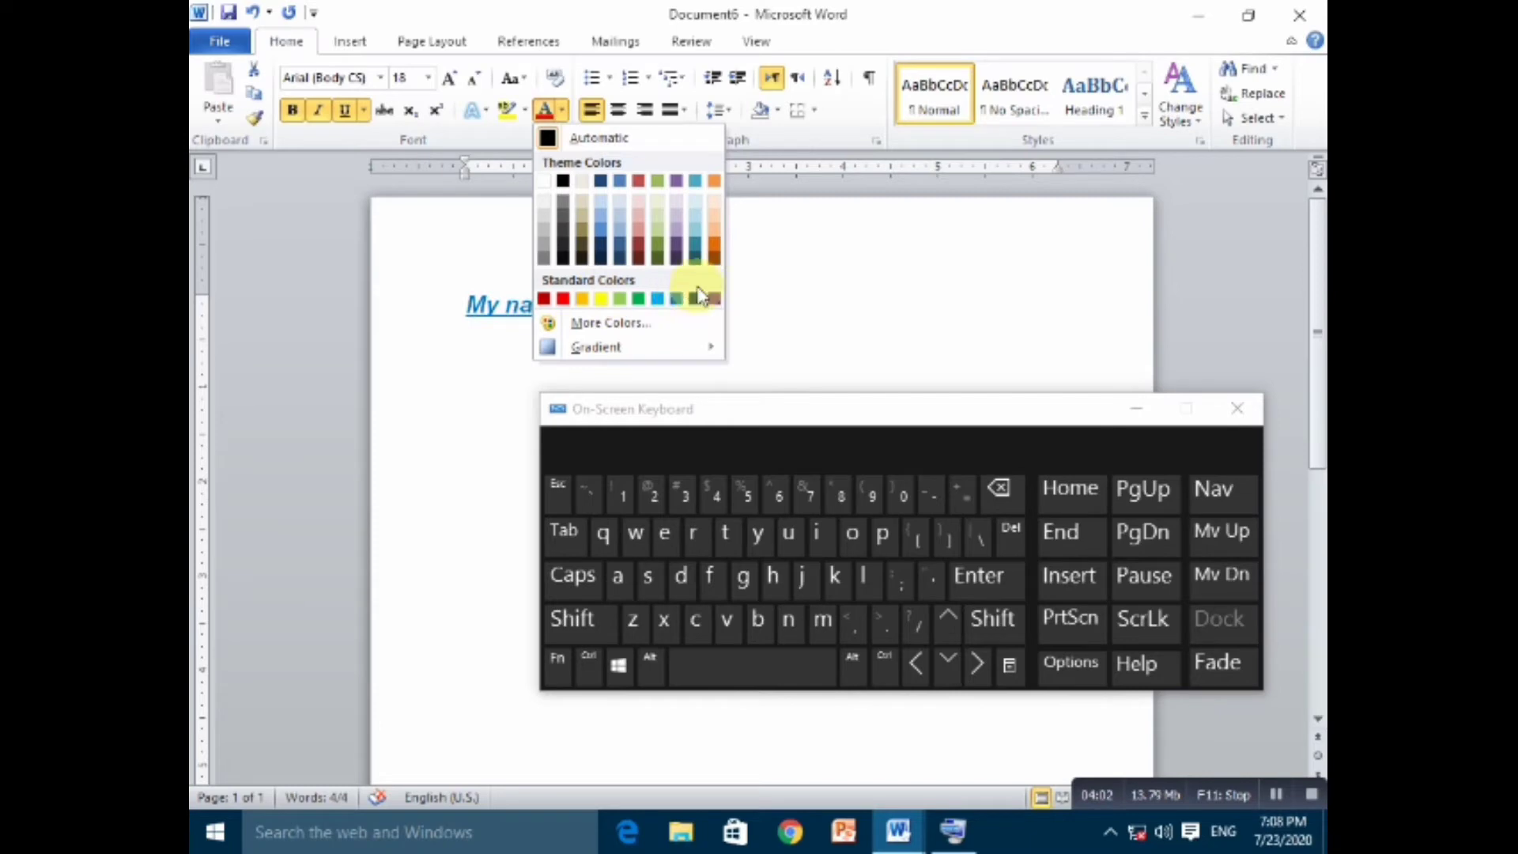
left_click(562, 184)
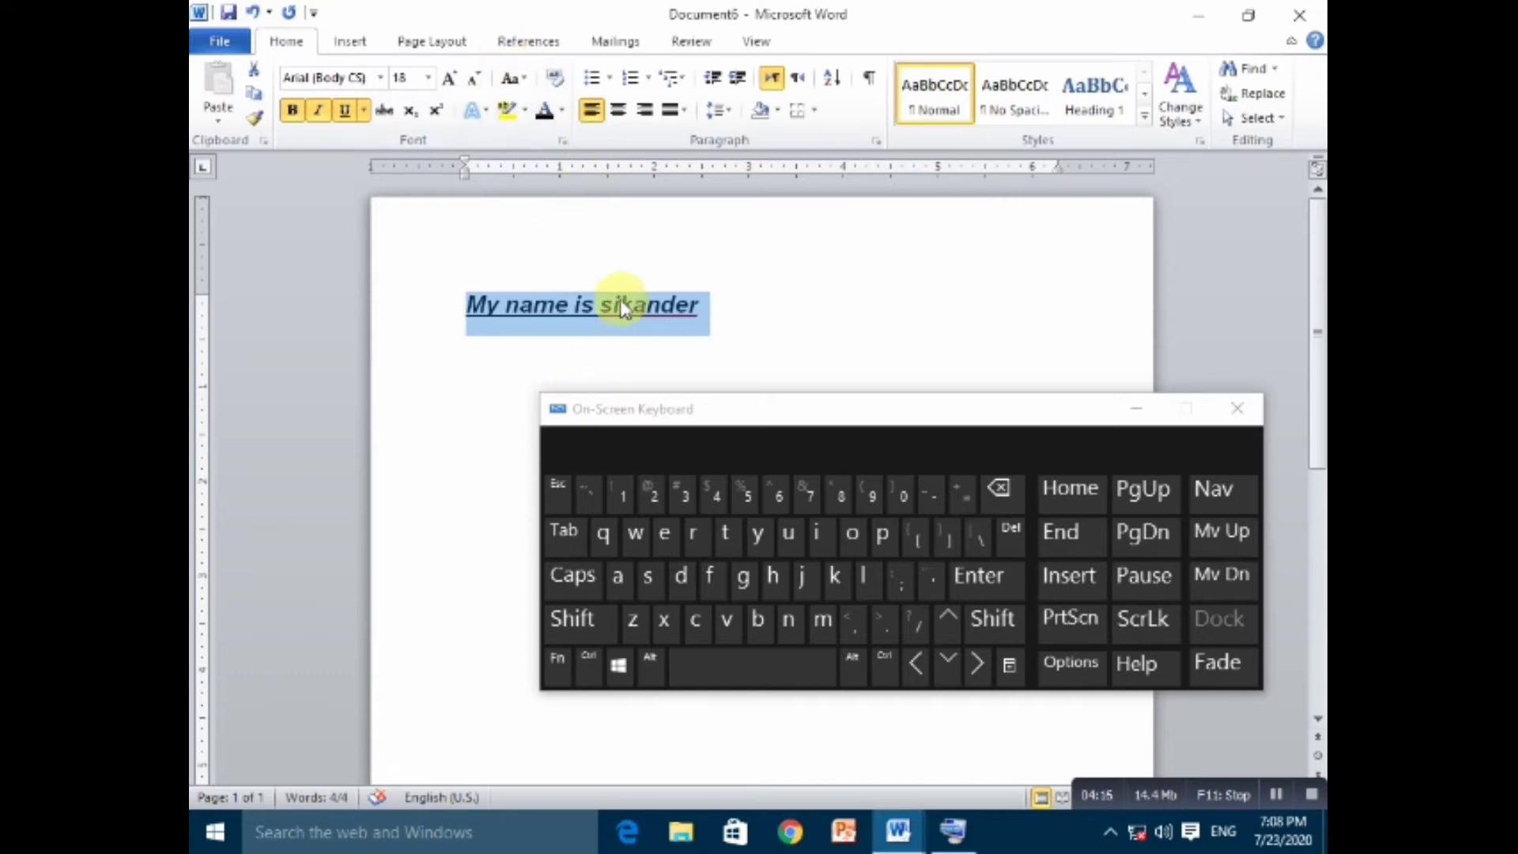
Draw an oval about 2.6 inches wide and 3.5 inches tall below the sentence and apply the unfilled black outline shape style.
left_click(362, 50)
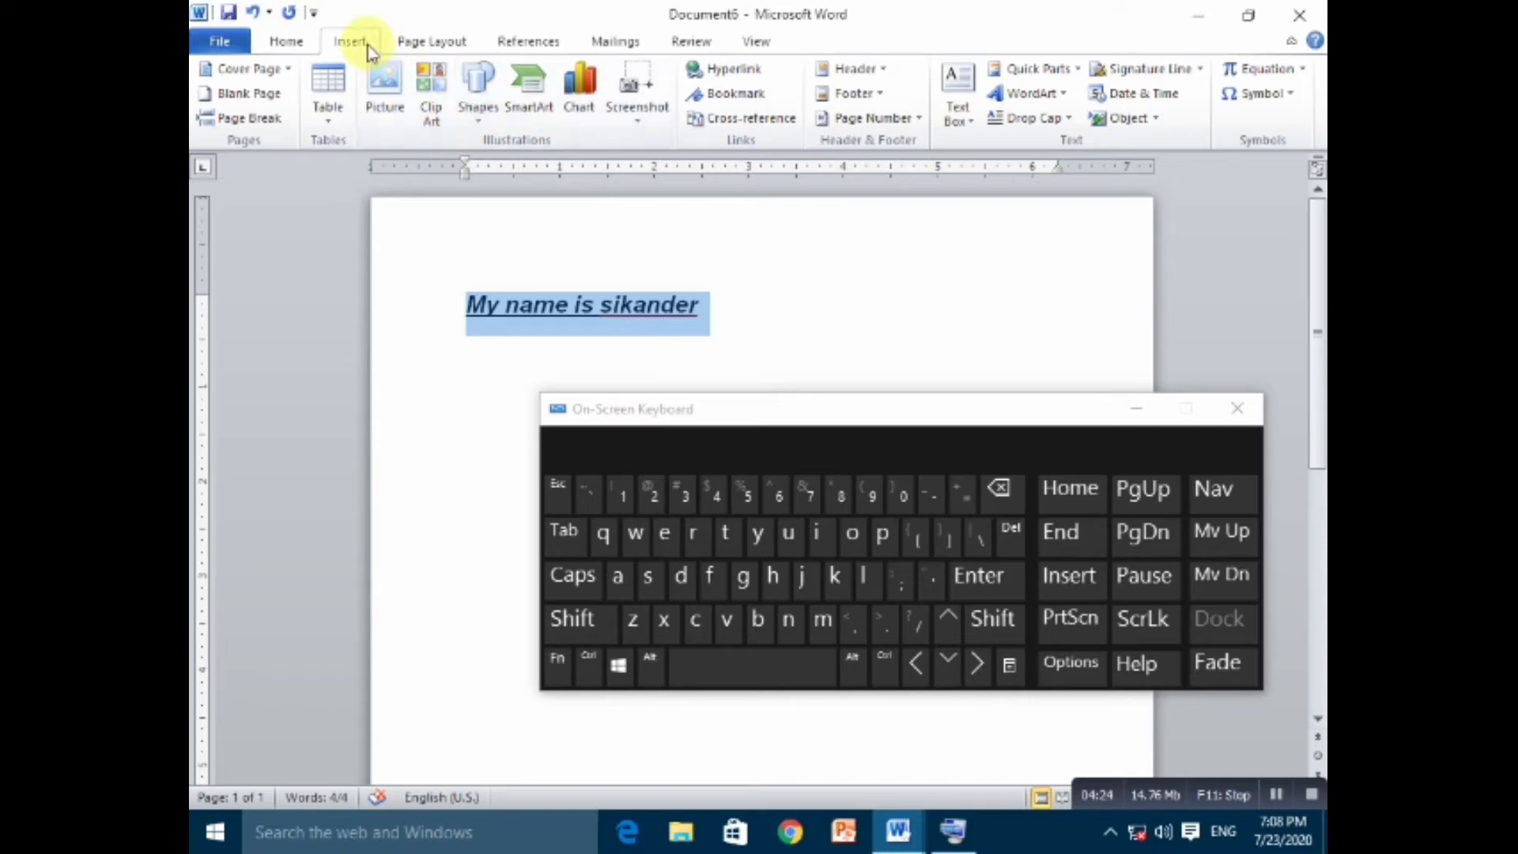
left_click(479, 99)
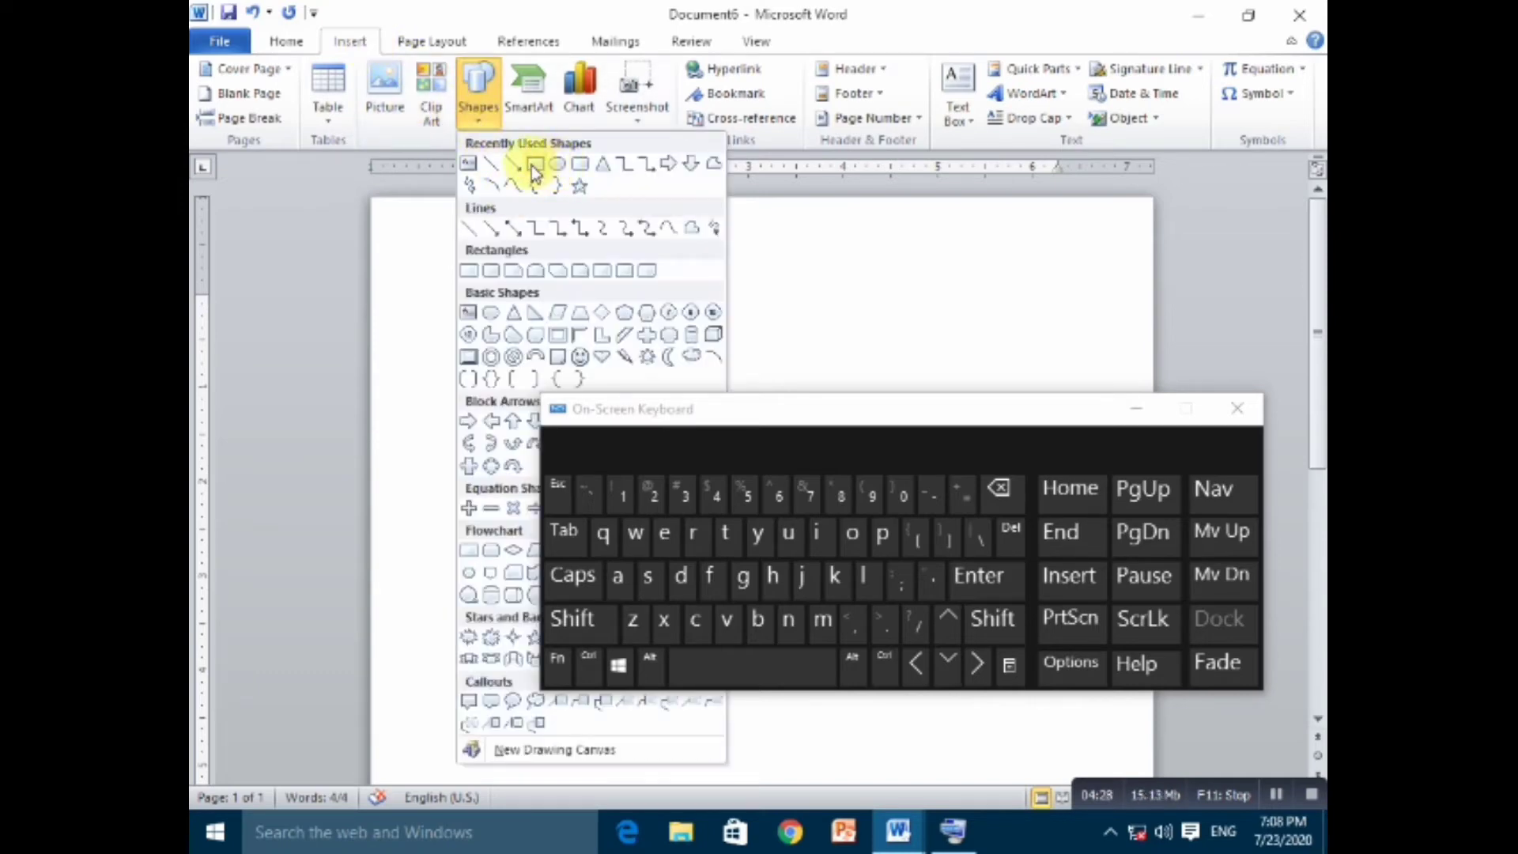
left_click(563, 166)
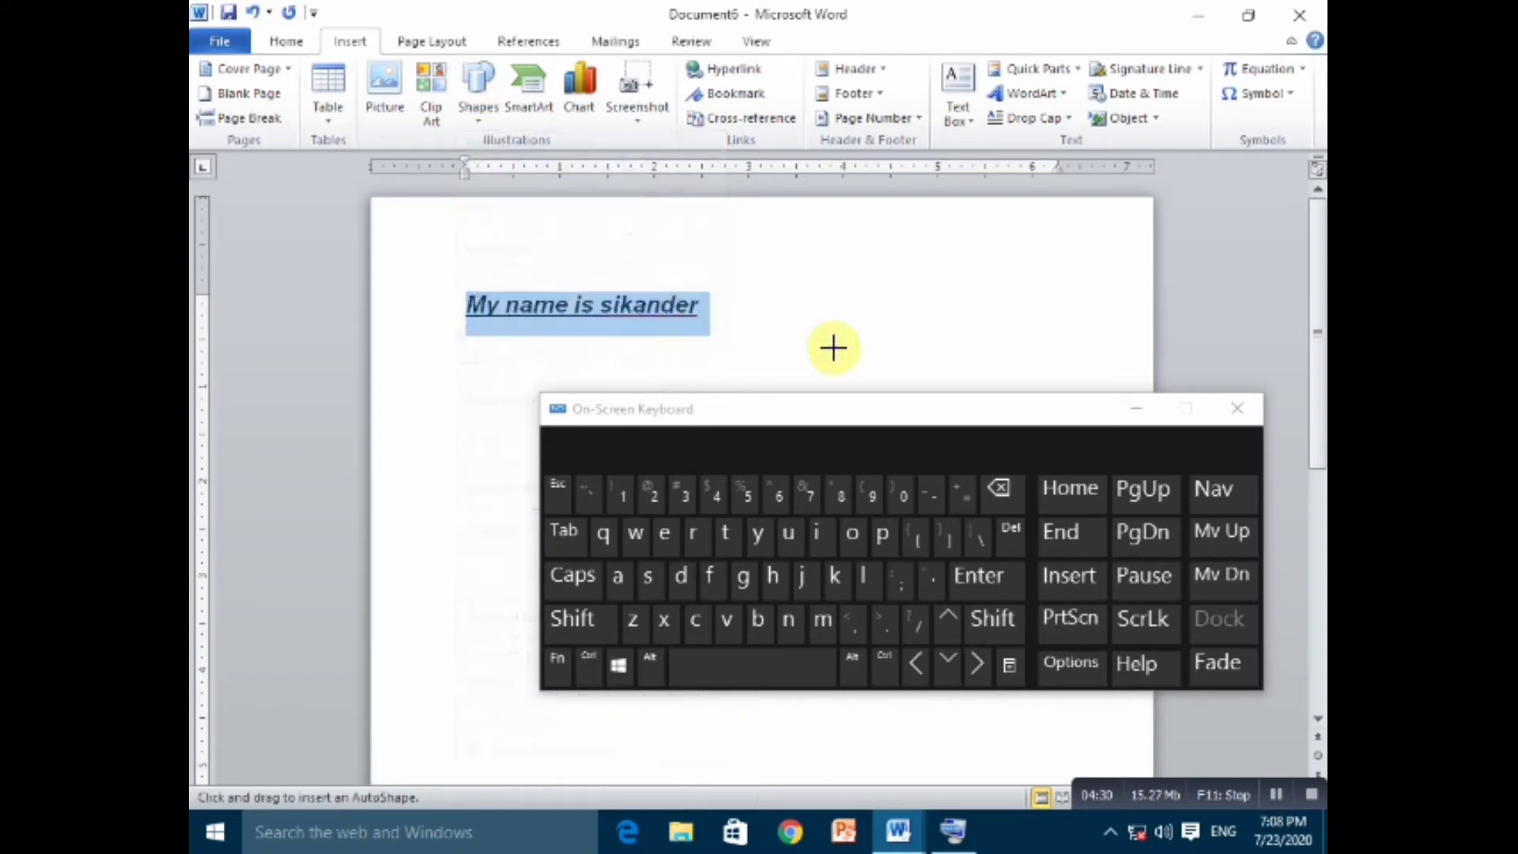
left_click(1136, 408)
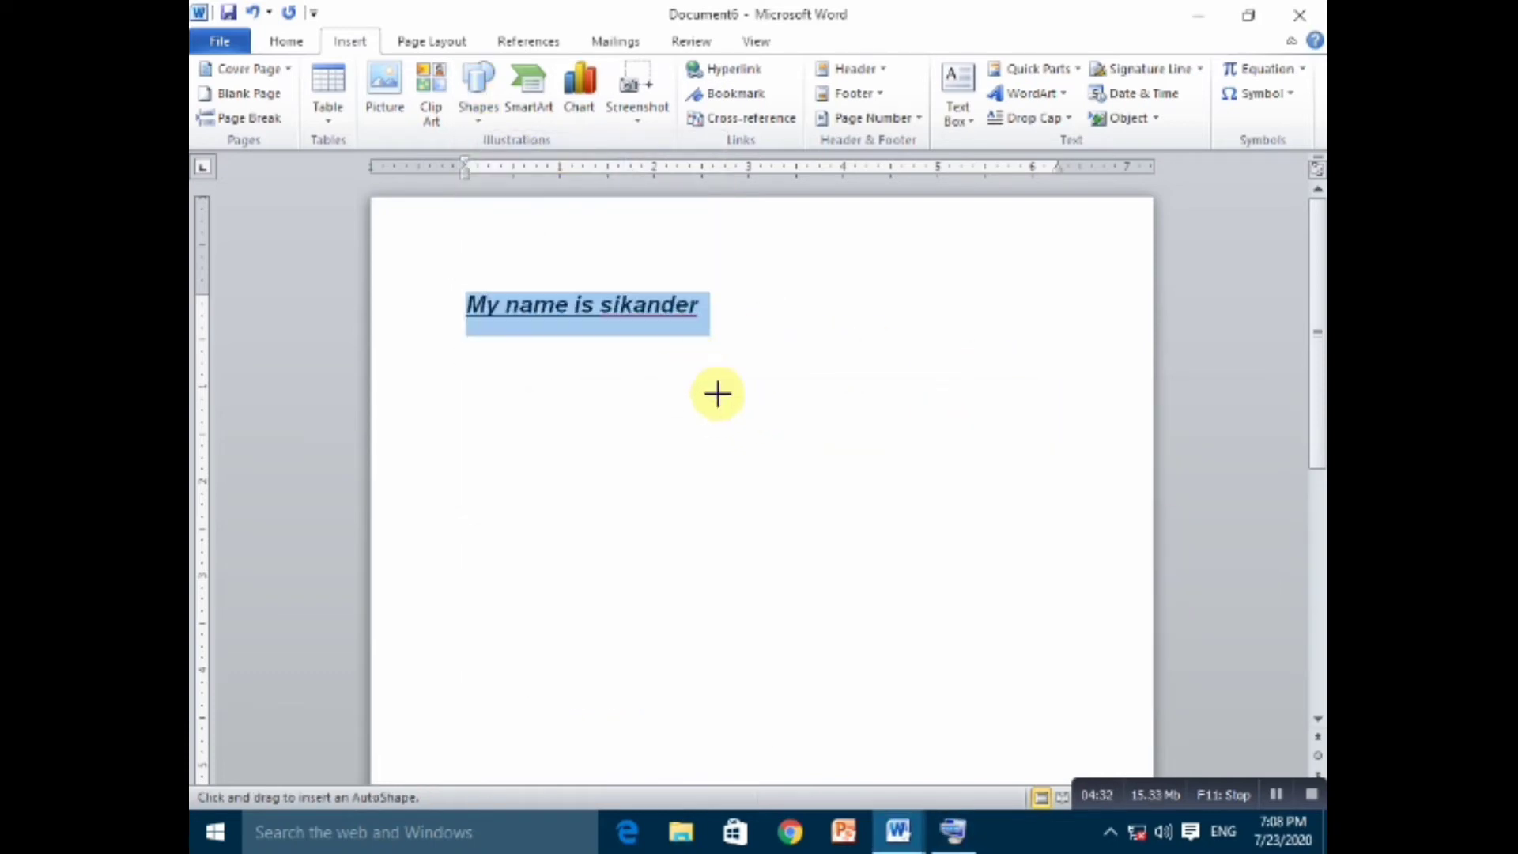
mouse_move(696, 417)
left_mouse_down()
mouse_move(868, 625)
mouse_move(943, 750)
left_mouse_up()
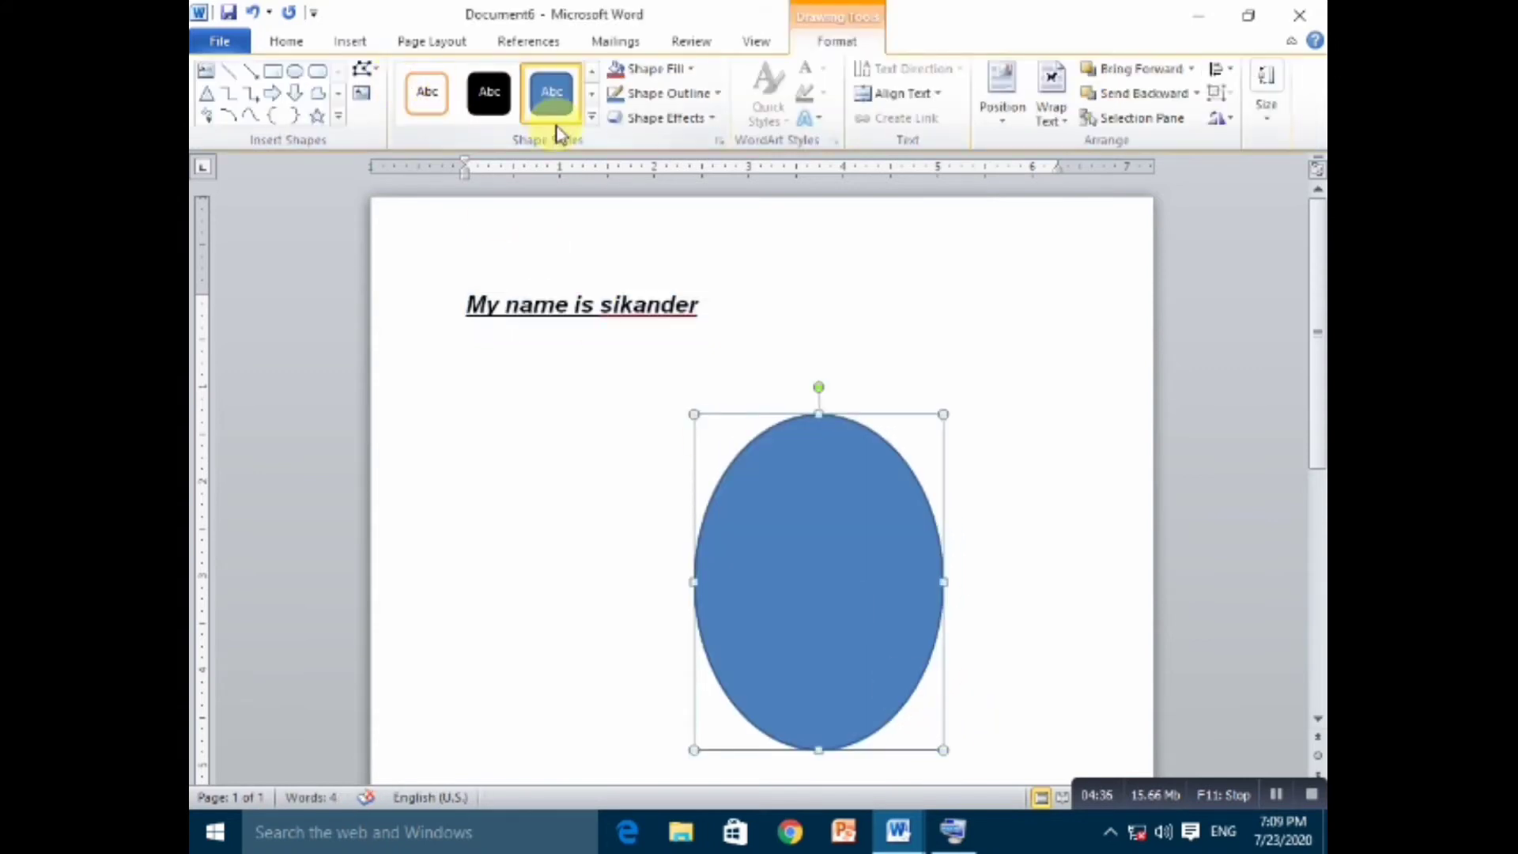
left_click(589, 118)
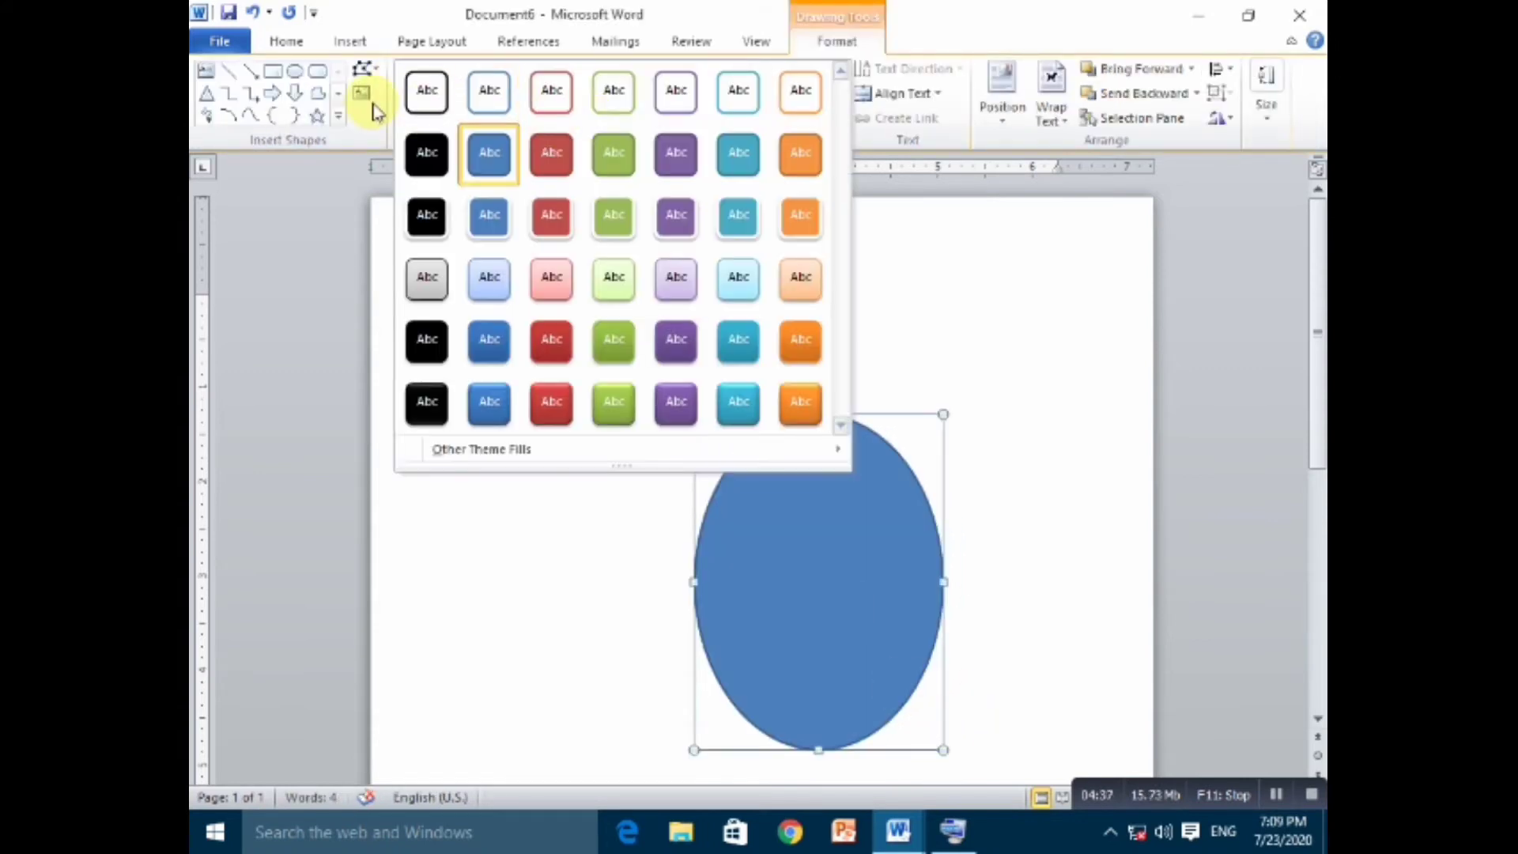
left_click(425, 101)
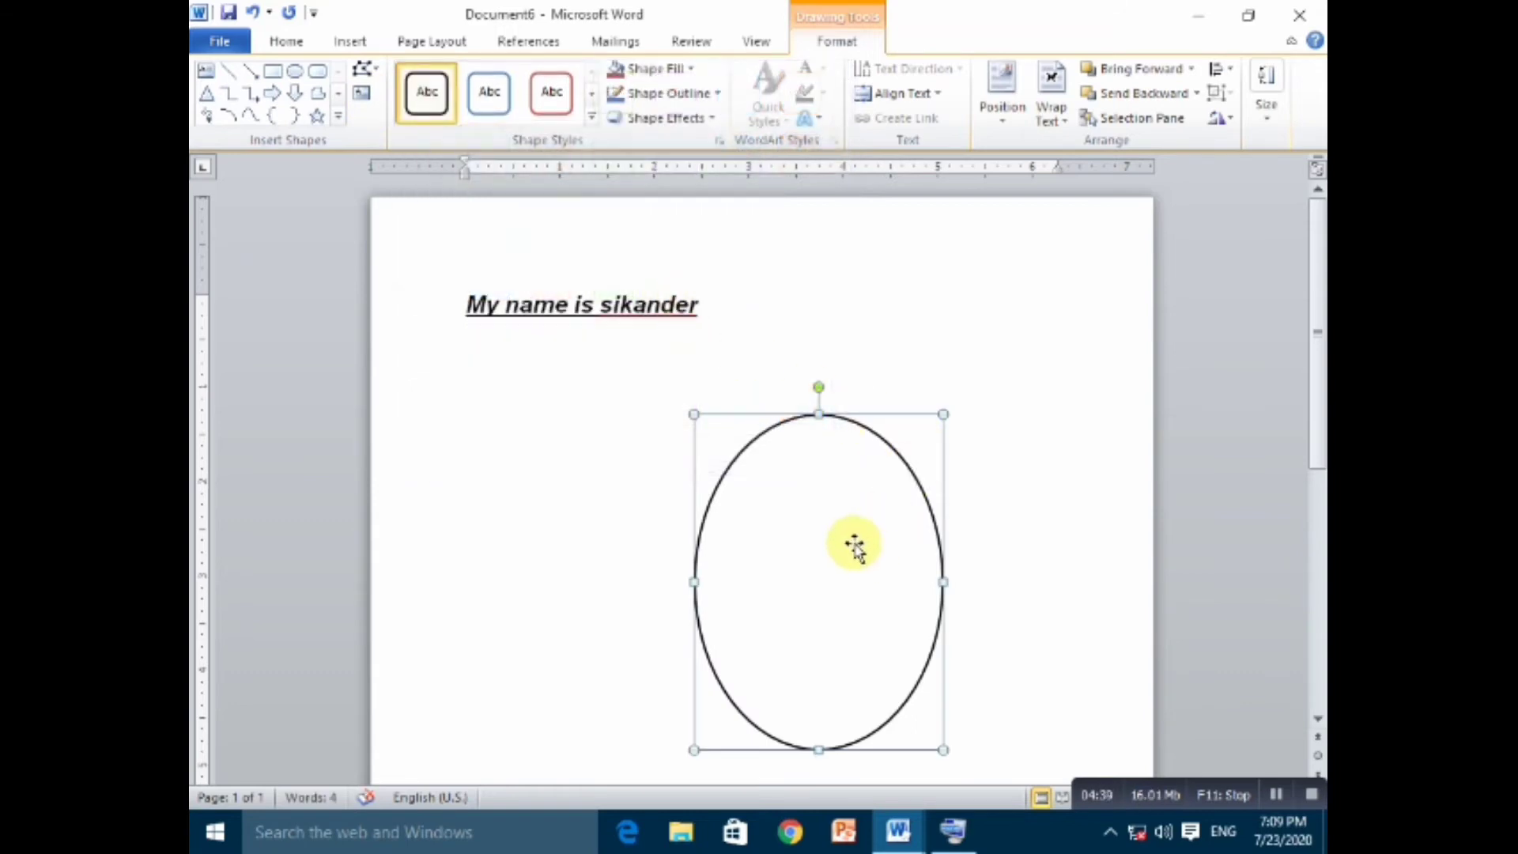
Add the person's capitalized first name as text inside the oval with the On-Screen Keyboard, and minimize the keyboard.
right_click(783, 529)
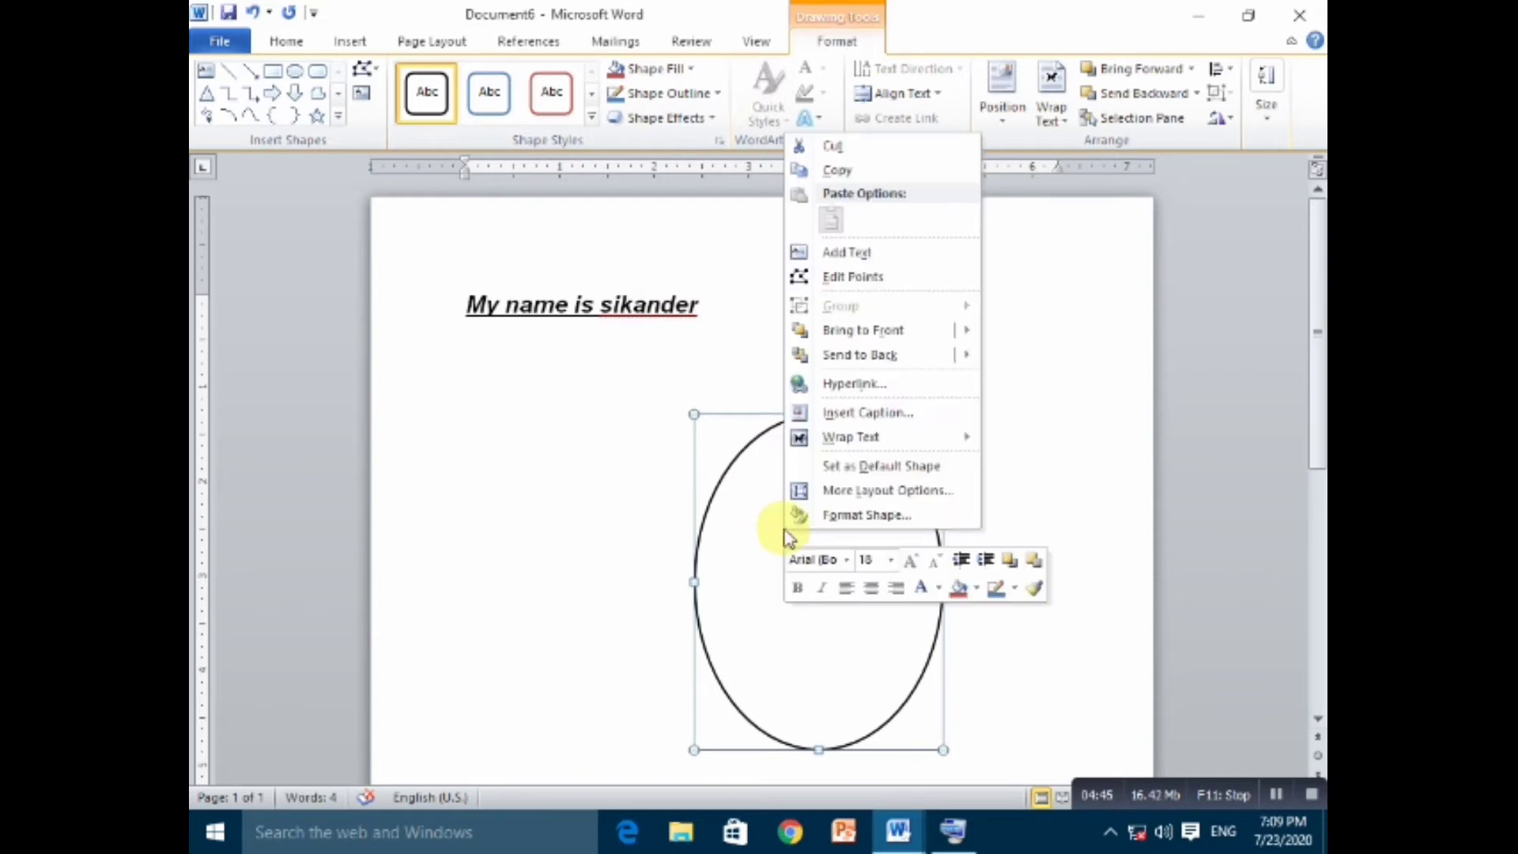
left_click(869, 253)
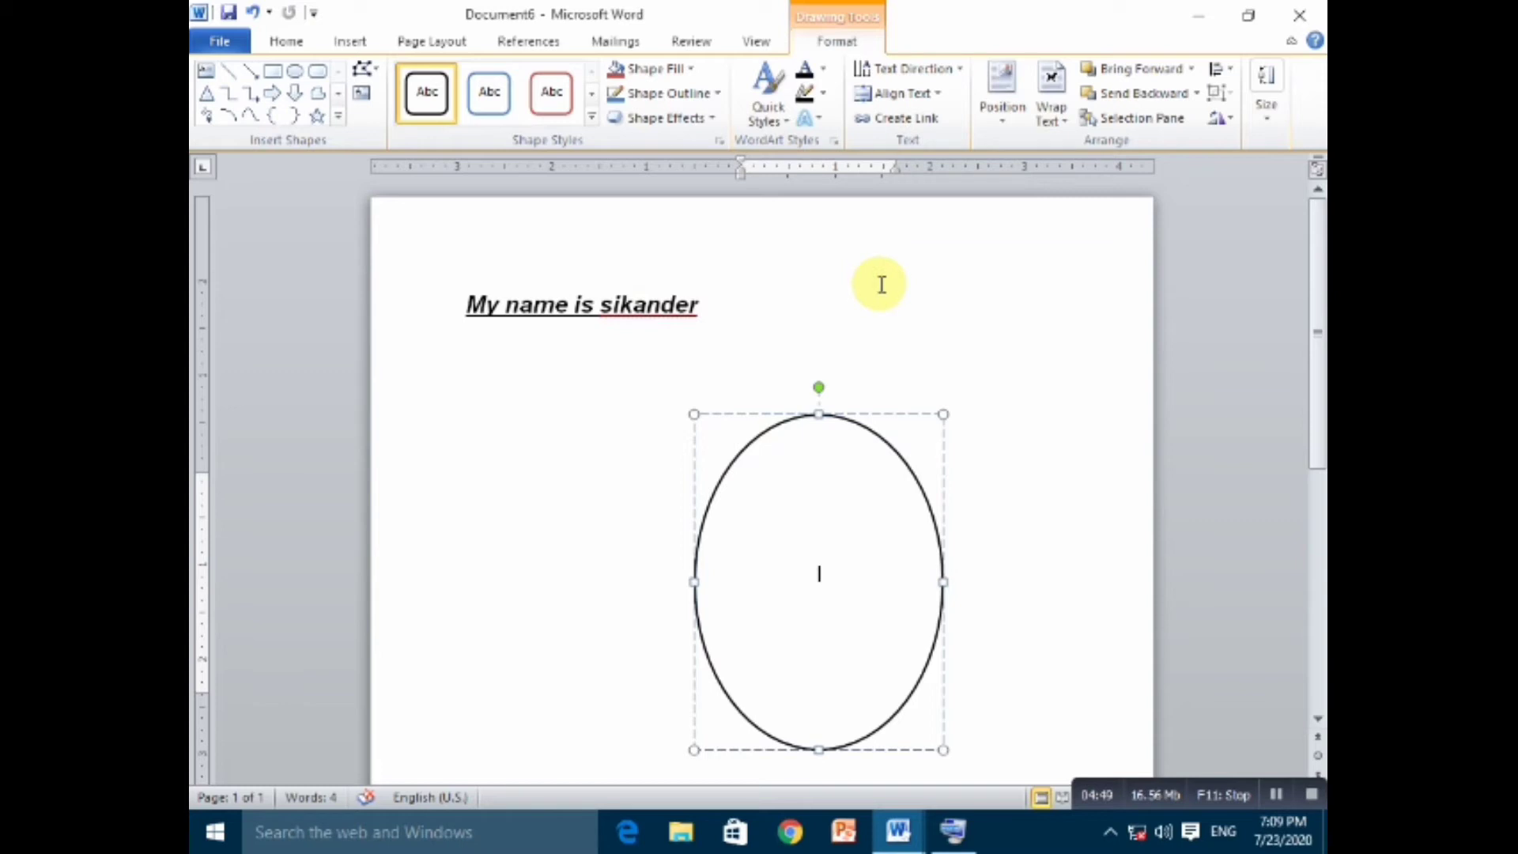
type("SA")
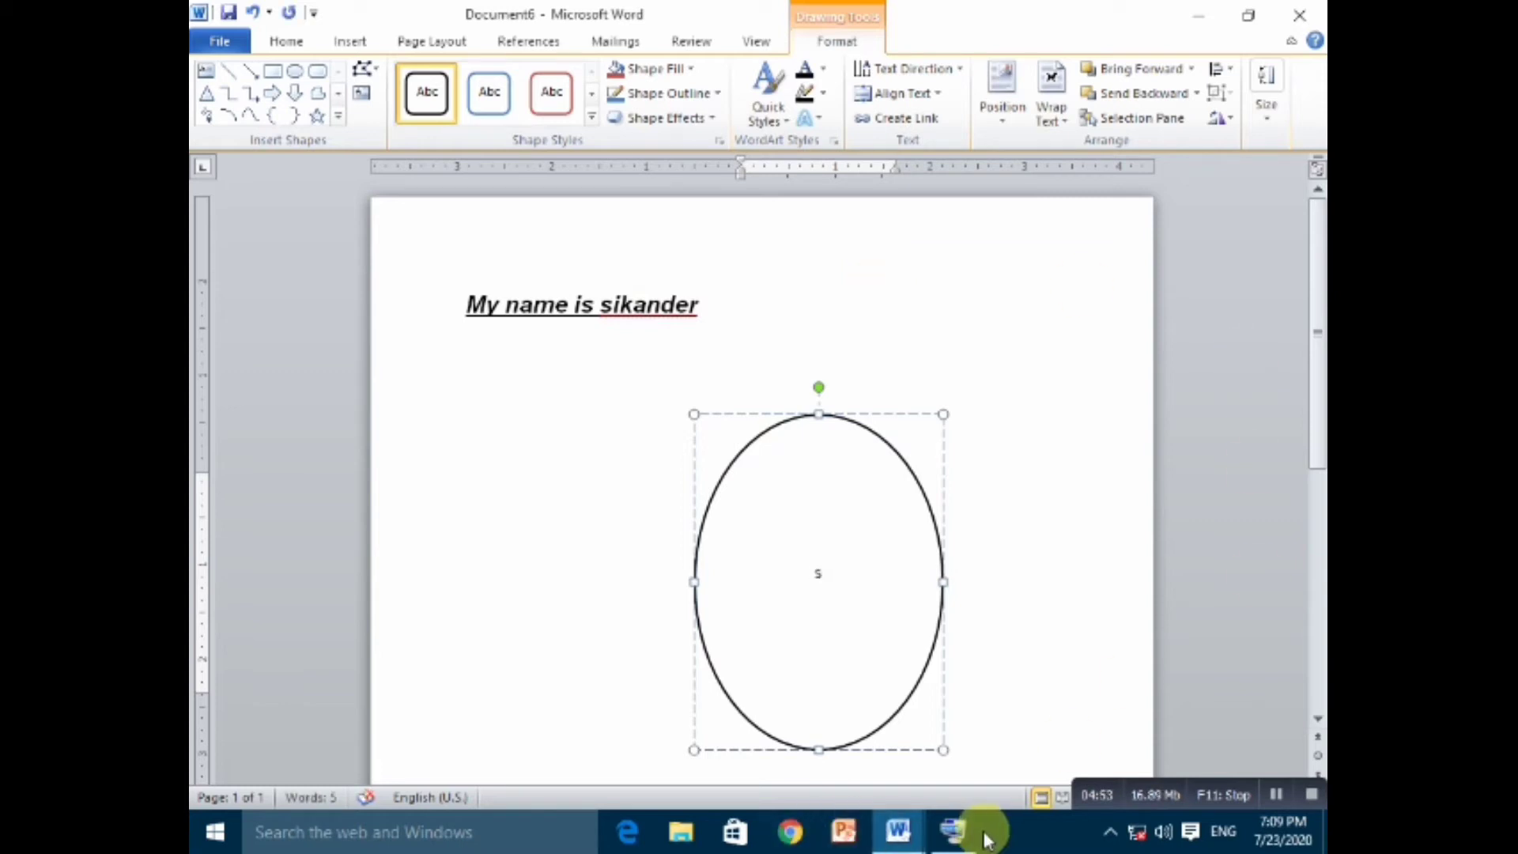
left_click(954, 831)
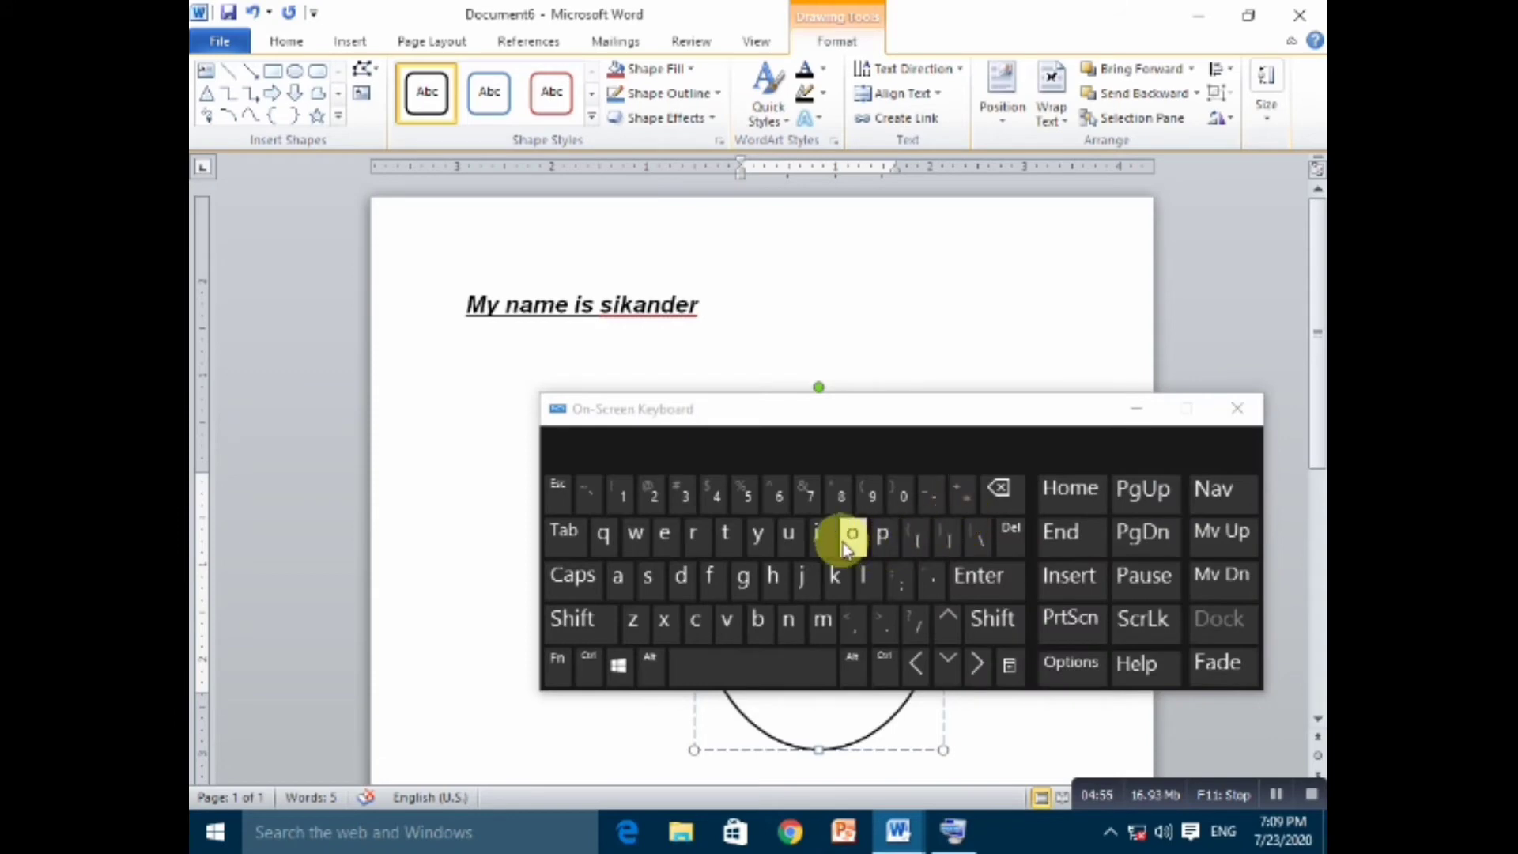
left_click(826, 538)
left_click(839, 581)
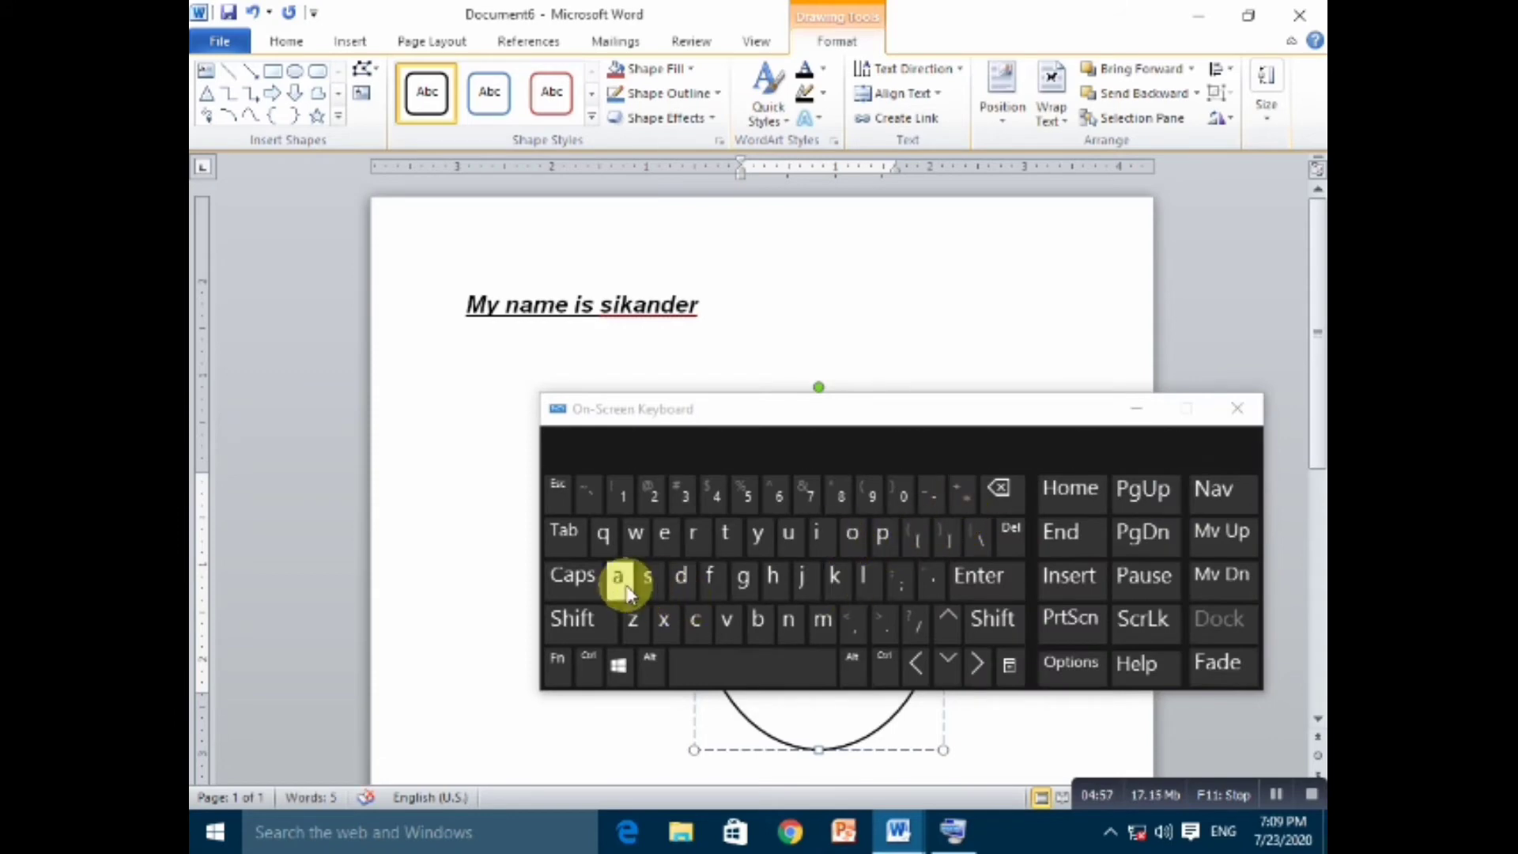
left_click(624, 583)
left_click(787, 624)
left_click(679, 575)
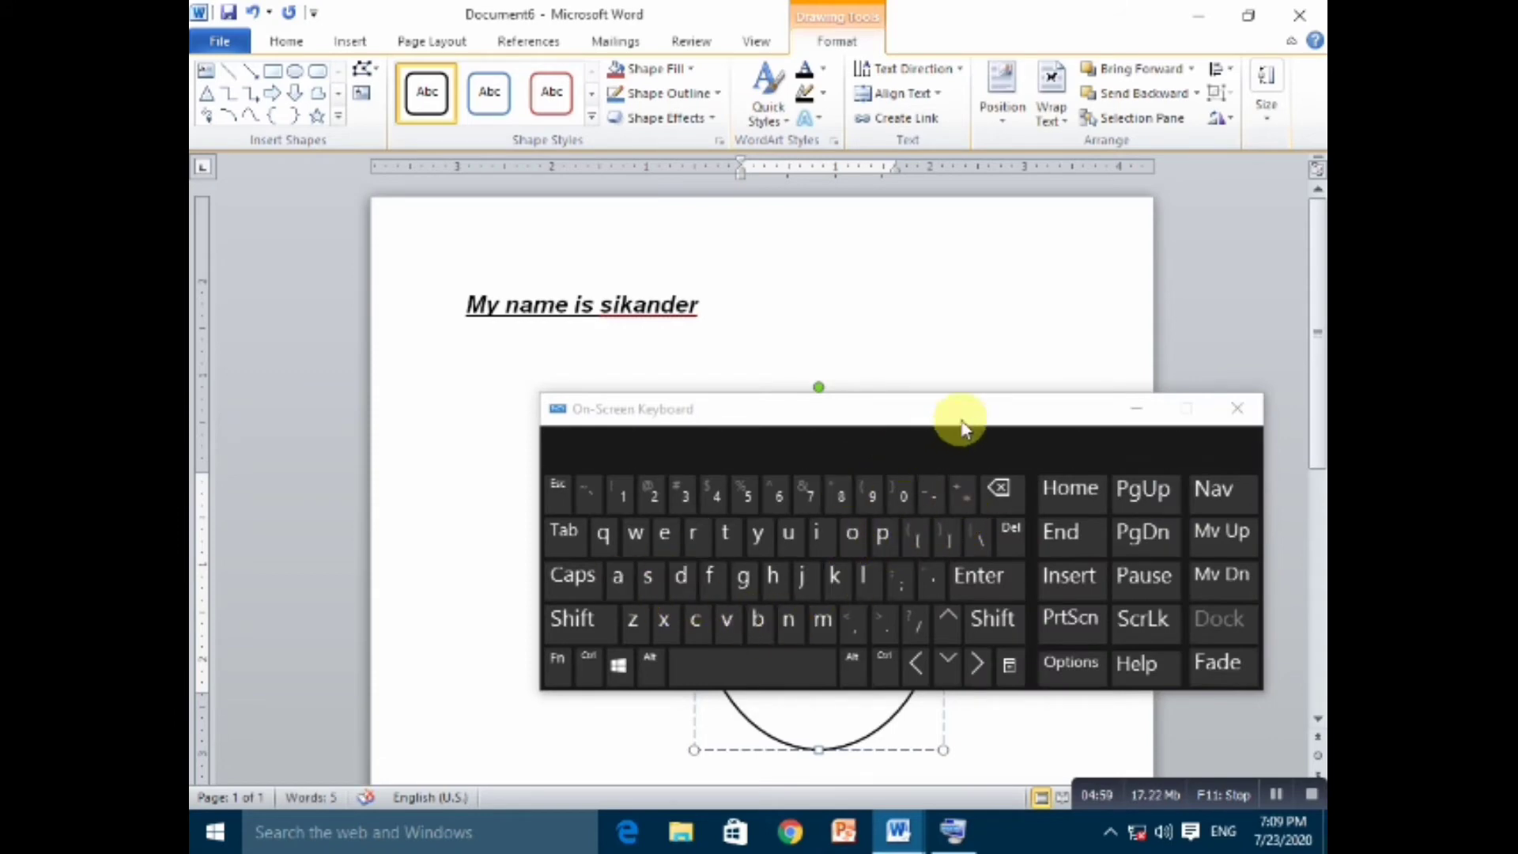
left_click_drag(962, 427, 974, 653)
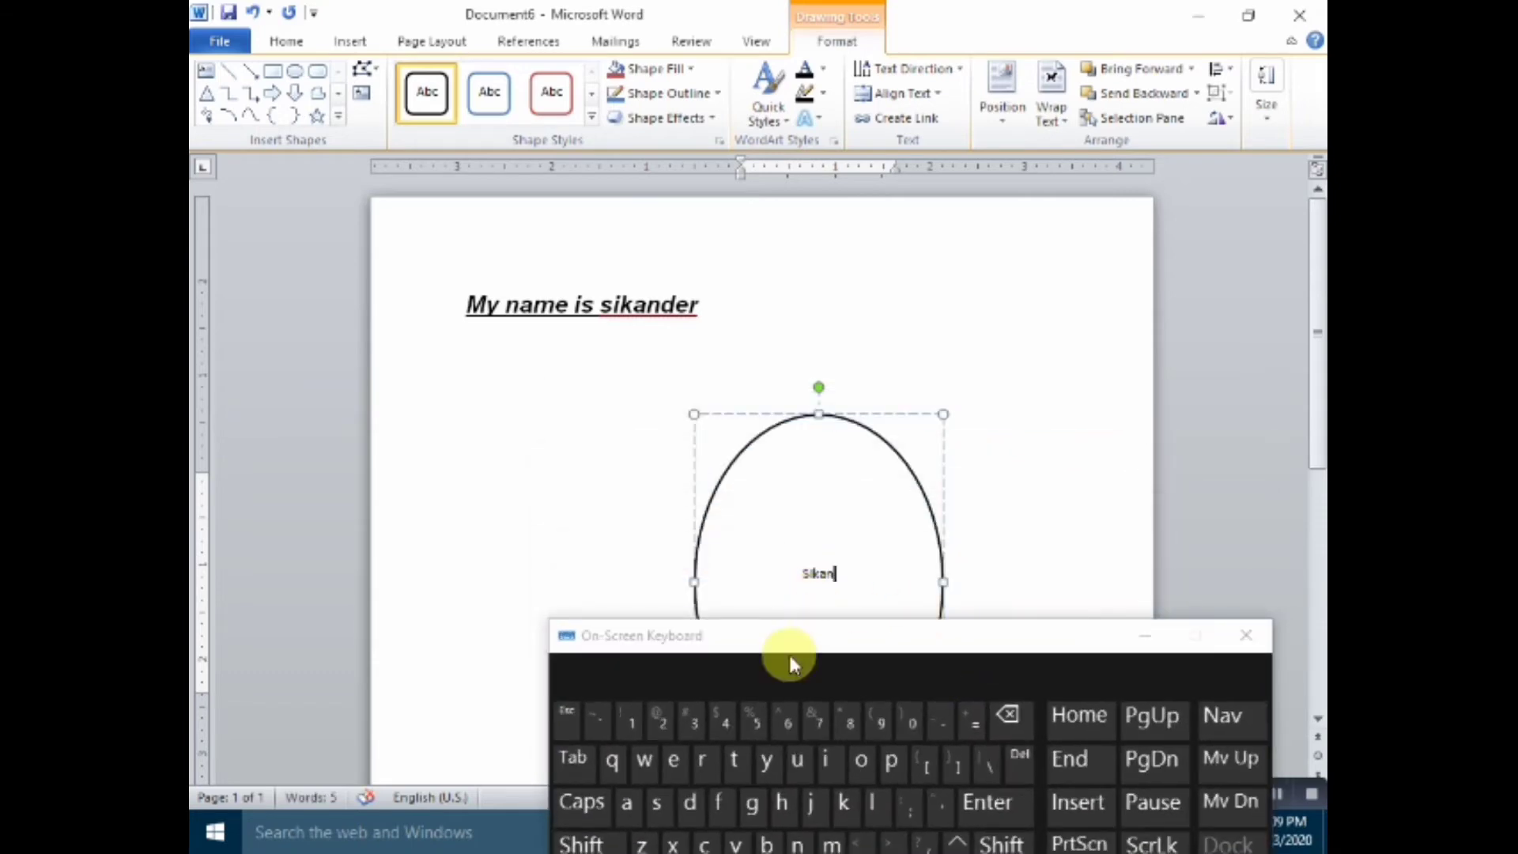
left_click(689, 803)
left_click(673, 761)
left_click(705, 763)
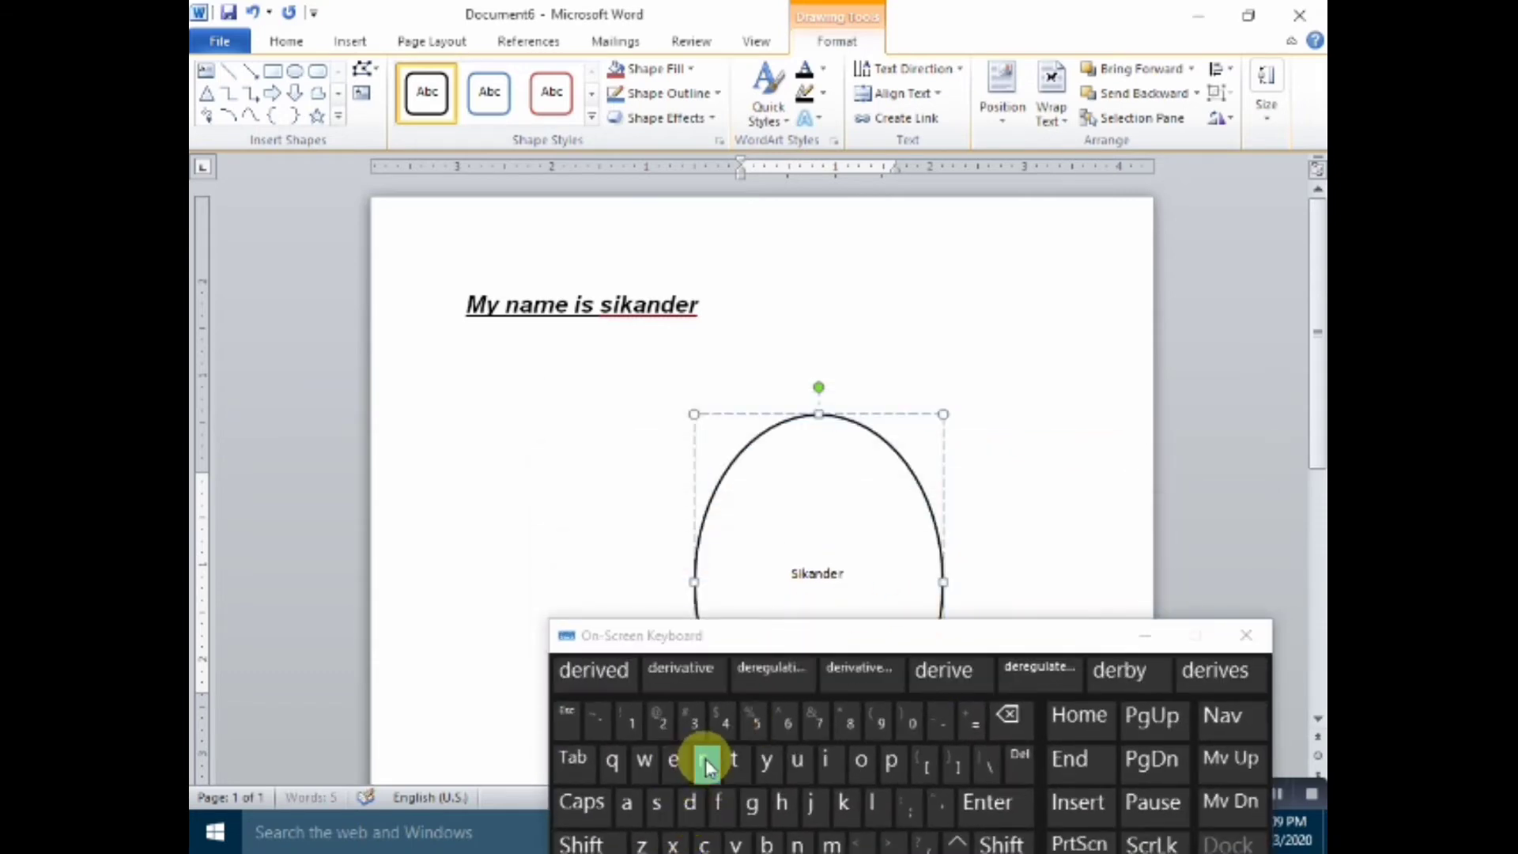
left_click(1146, 635)
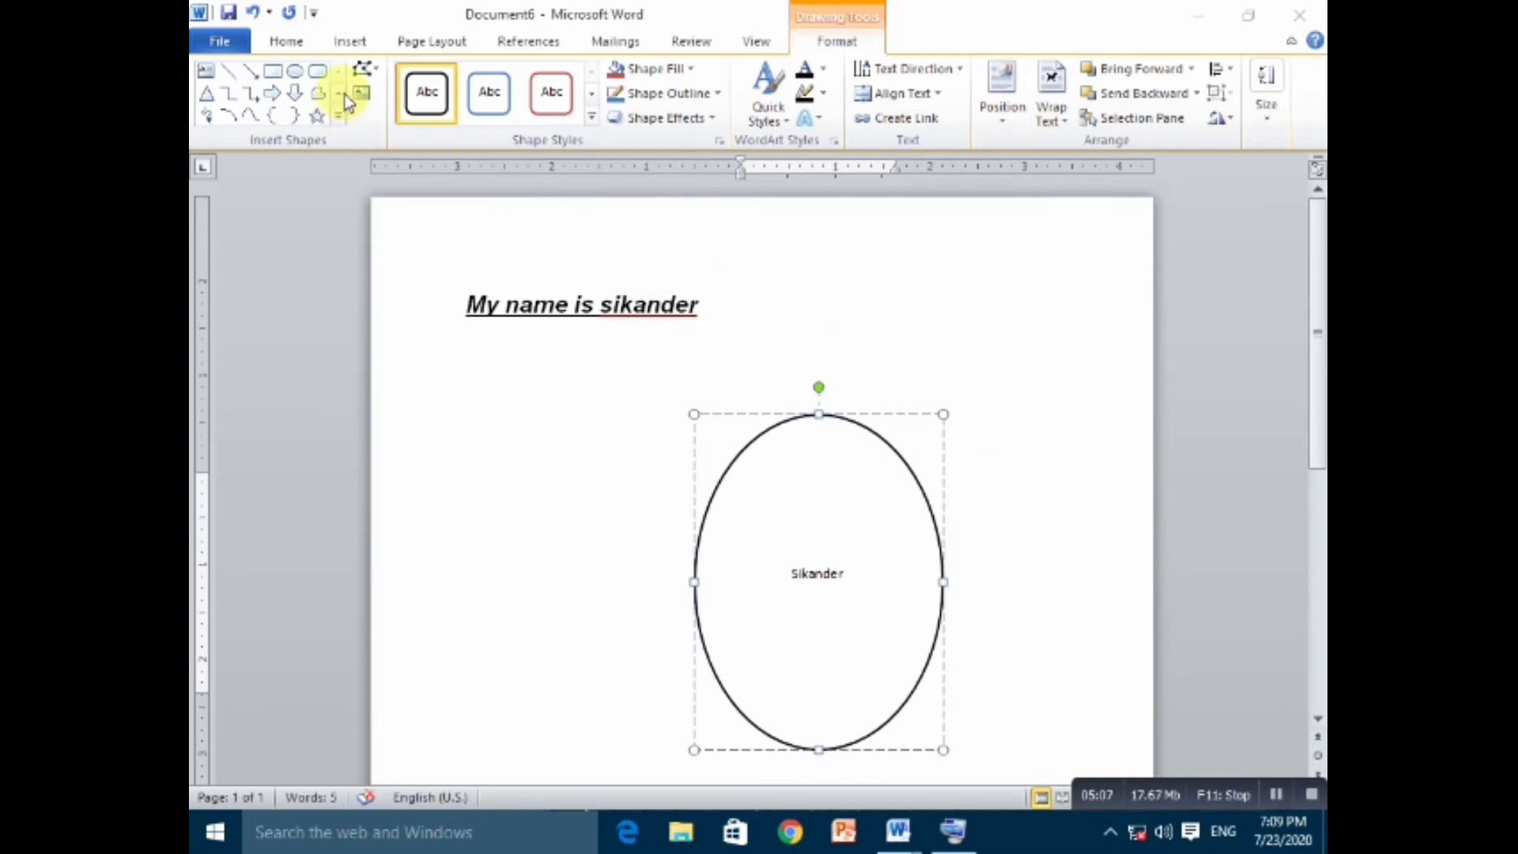
Insert a table with 8 columns and 7 rows under the text inside the oval.
left_click(352, 47)
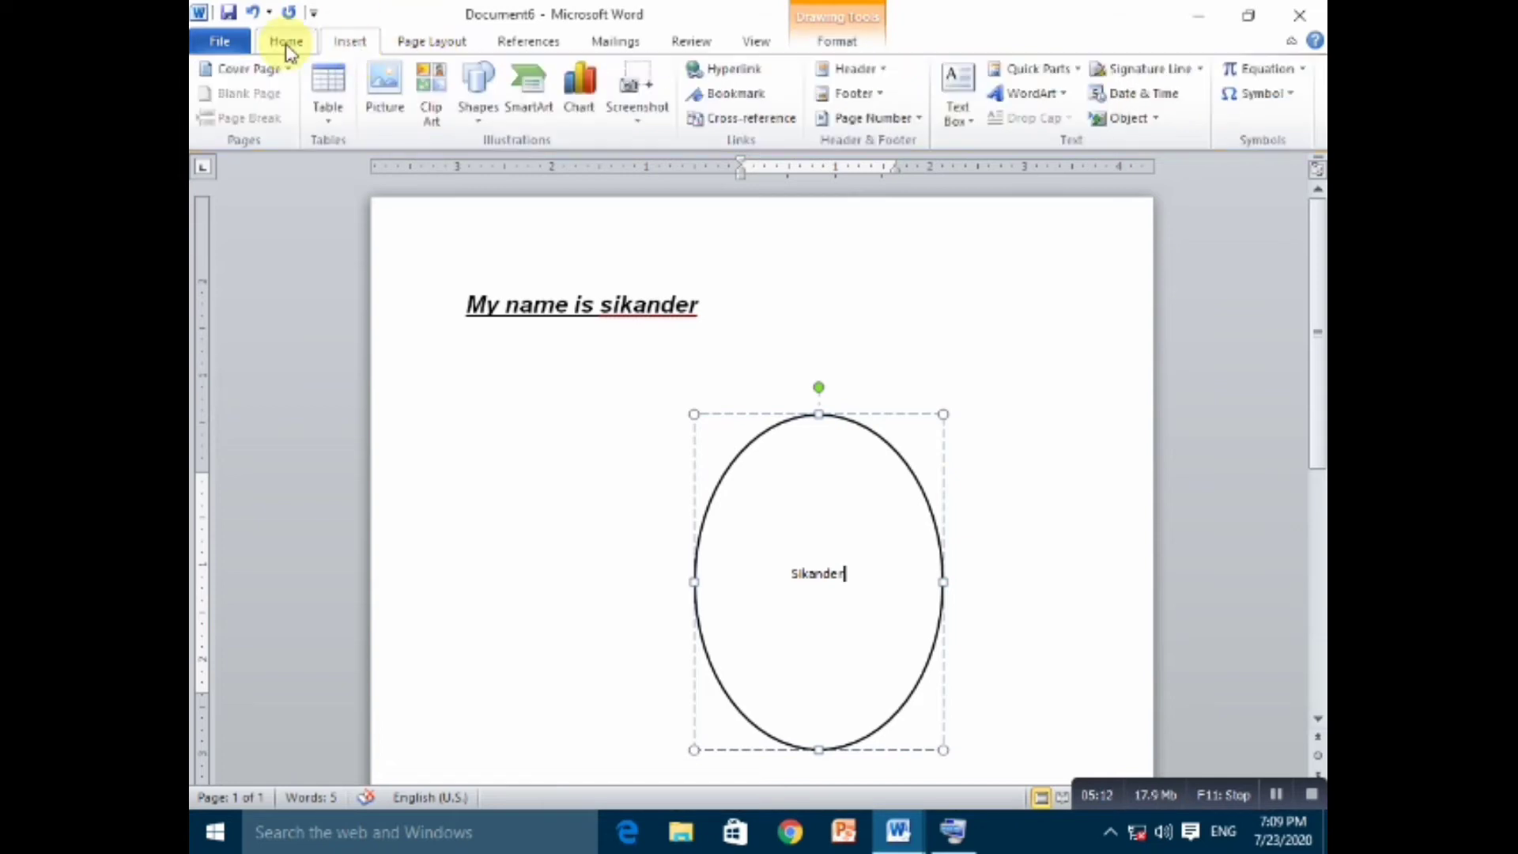
left_click(328, 123)
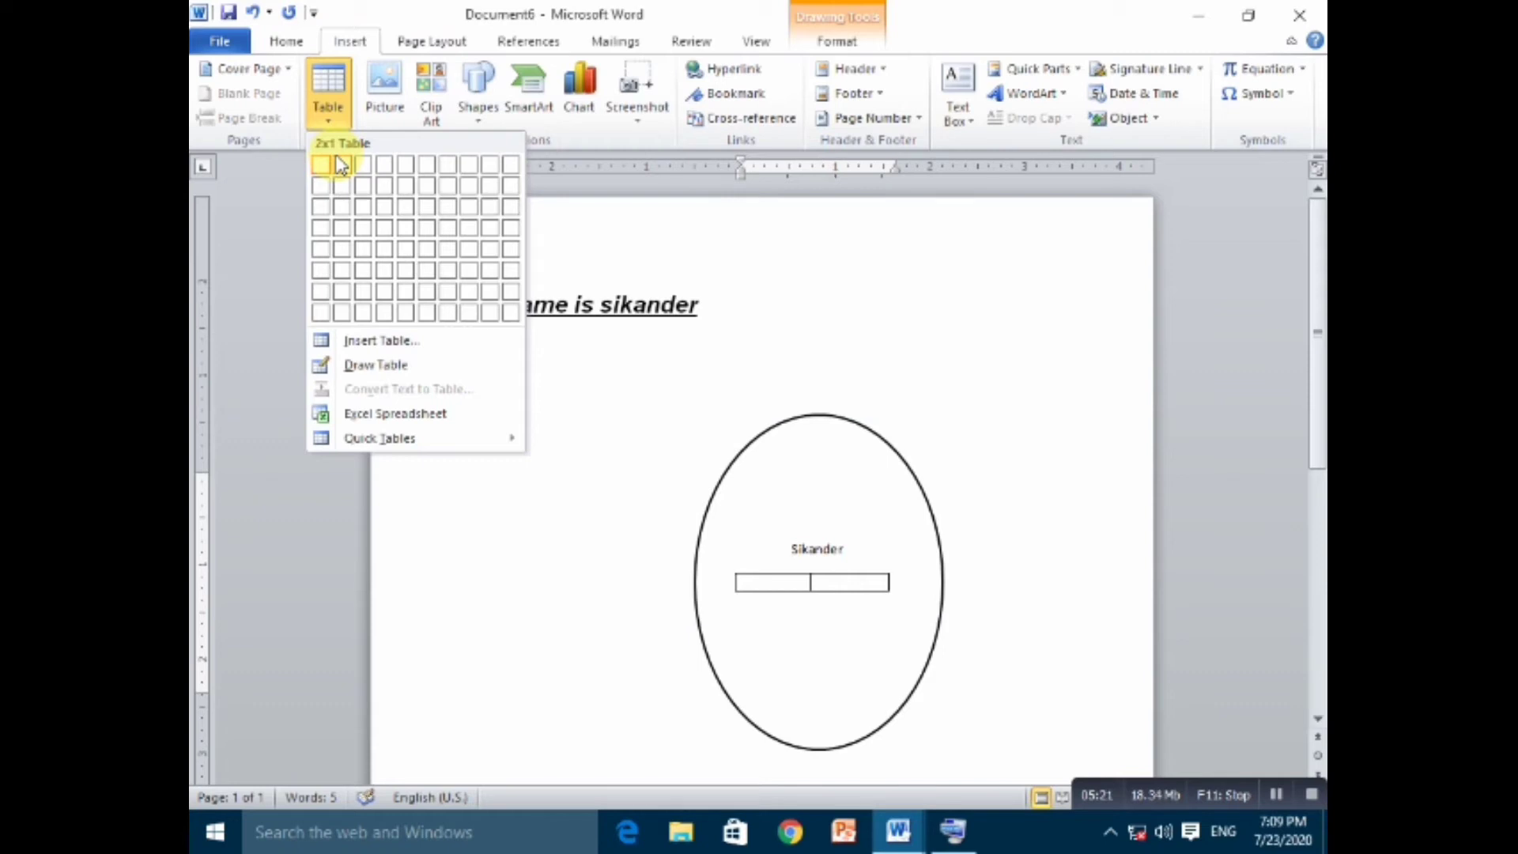
left_click(467, 288)
Insert the picture "2020-06-14 at 13-06-21" from the Pictures folder within the word "name" in the sentence, and minimize the document window.
left_click(531, 427)
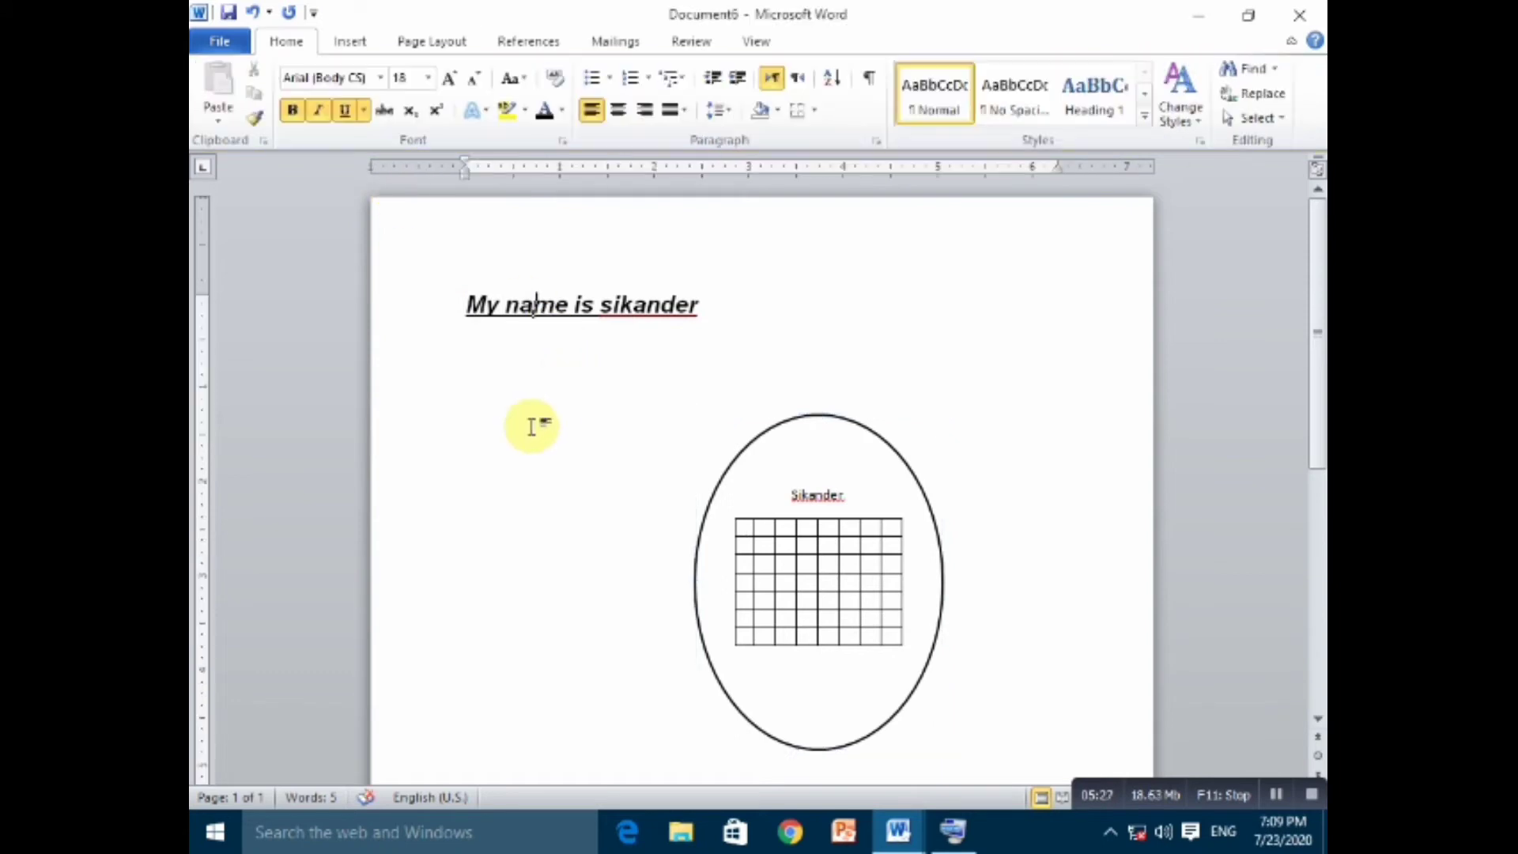
left_click(350, 43)
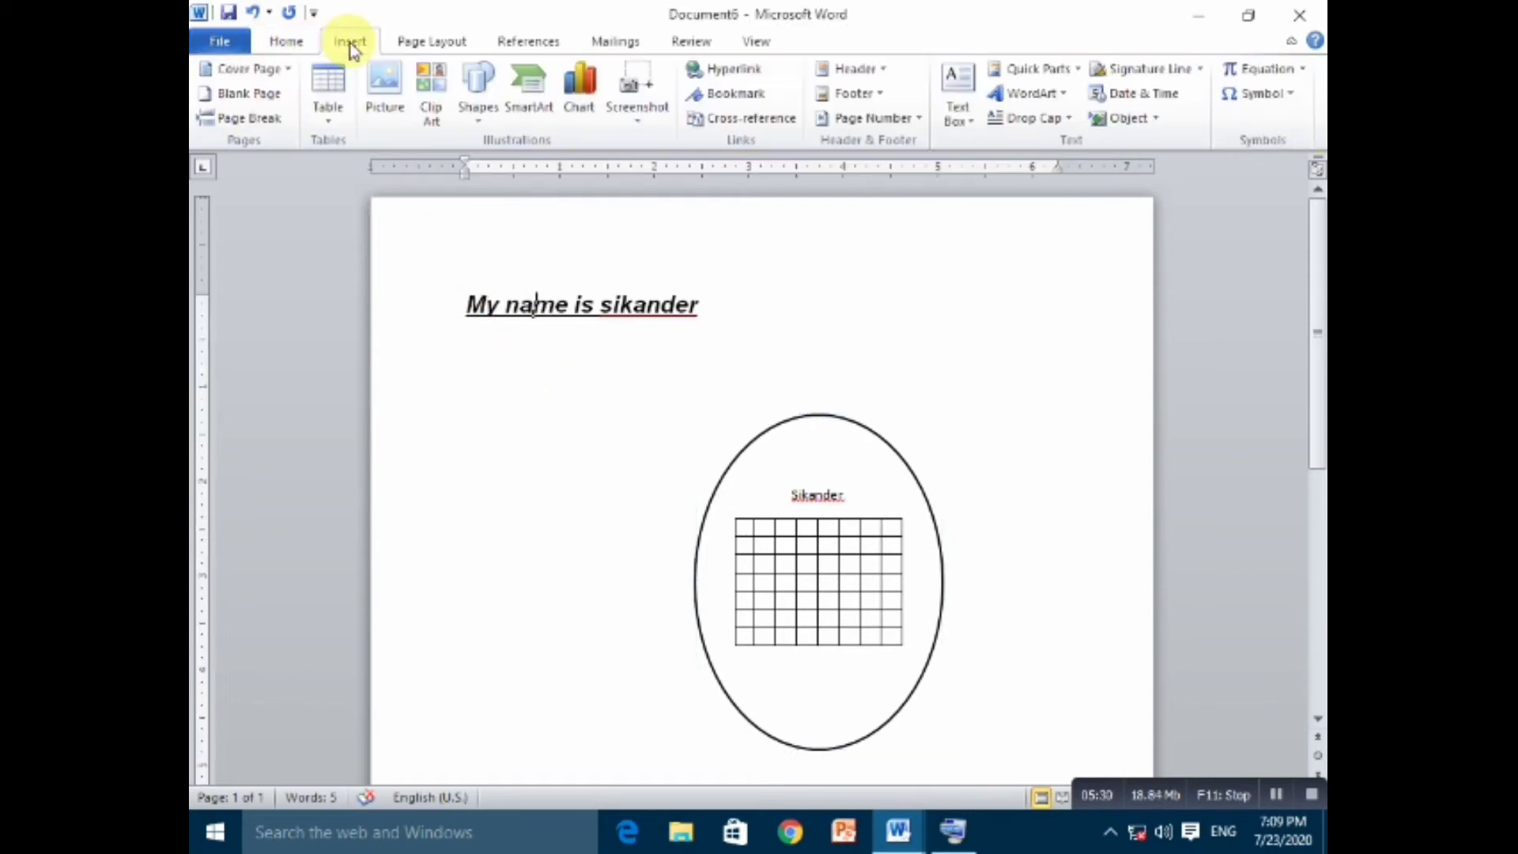
left_click(398, 98)
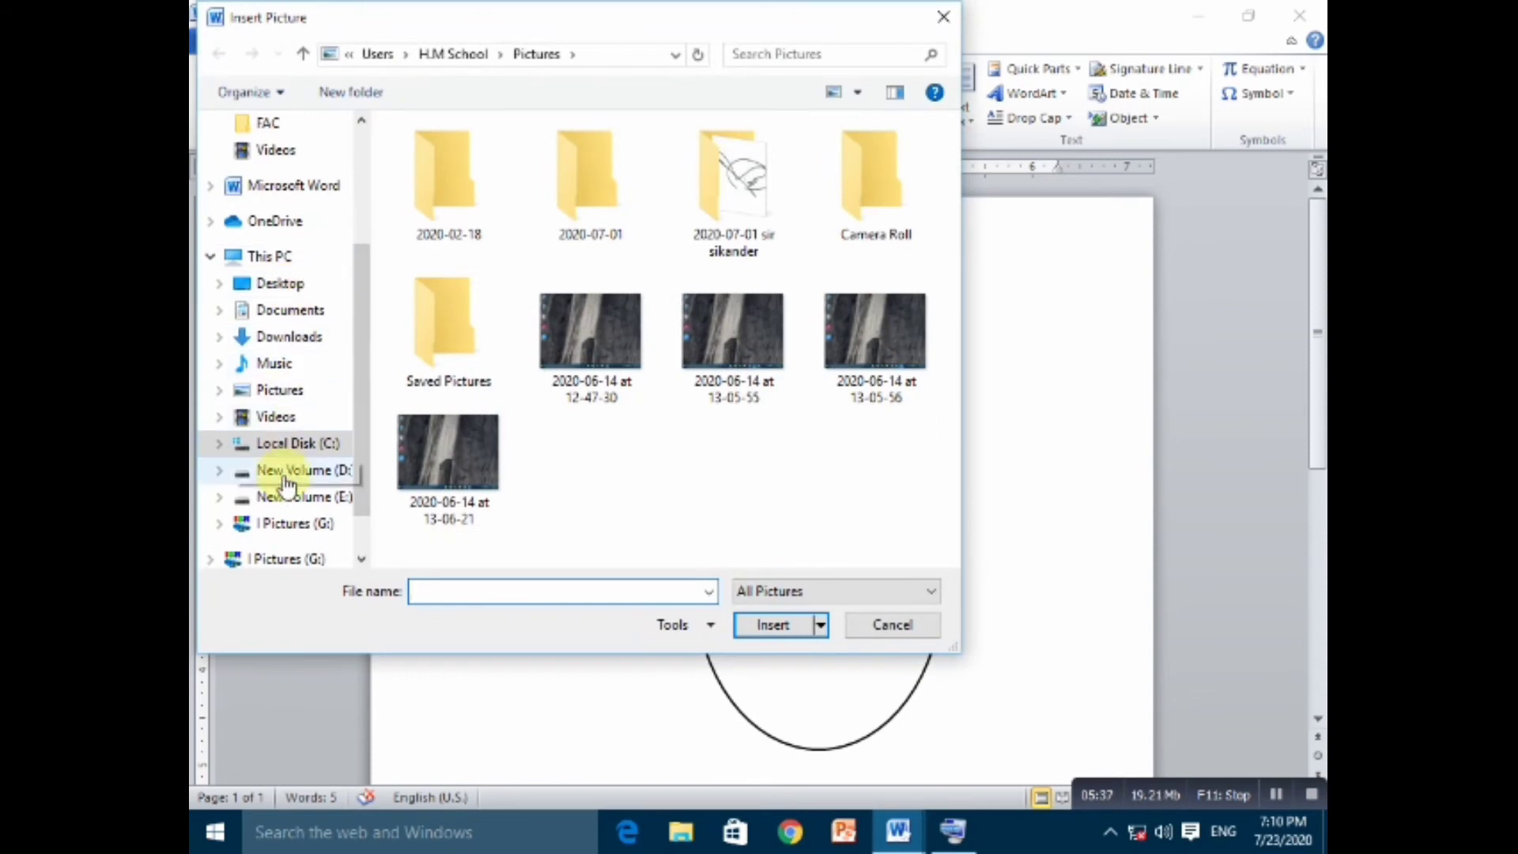
left_click(283, 392)
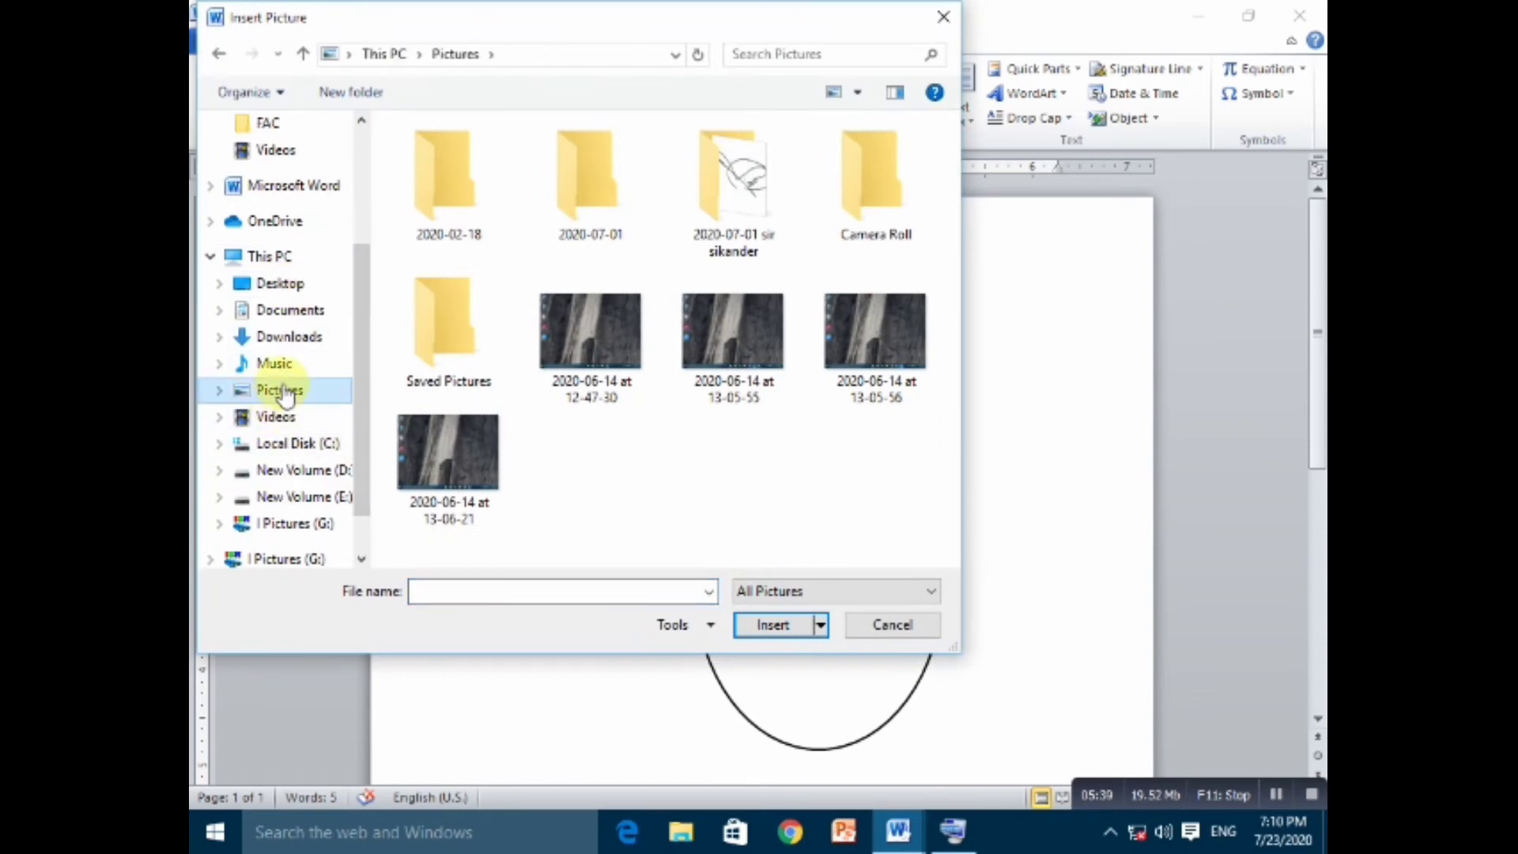
double_click(289, 396)
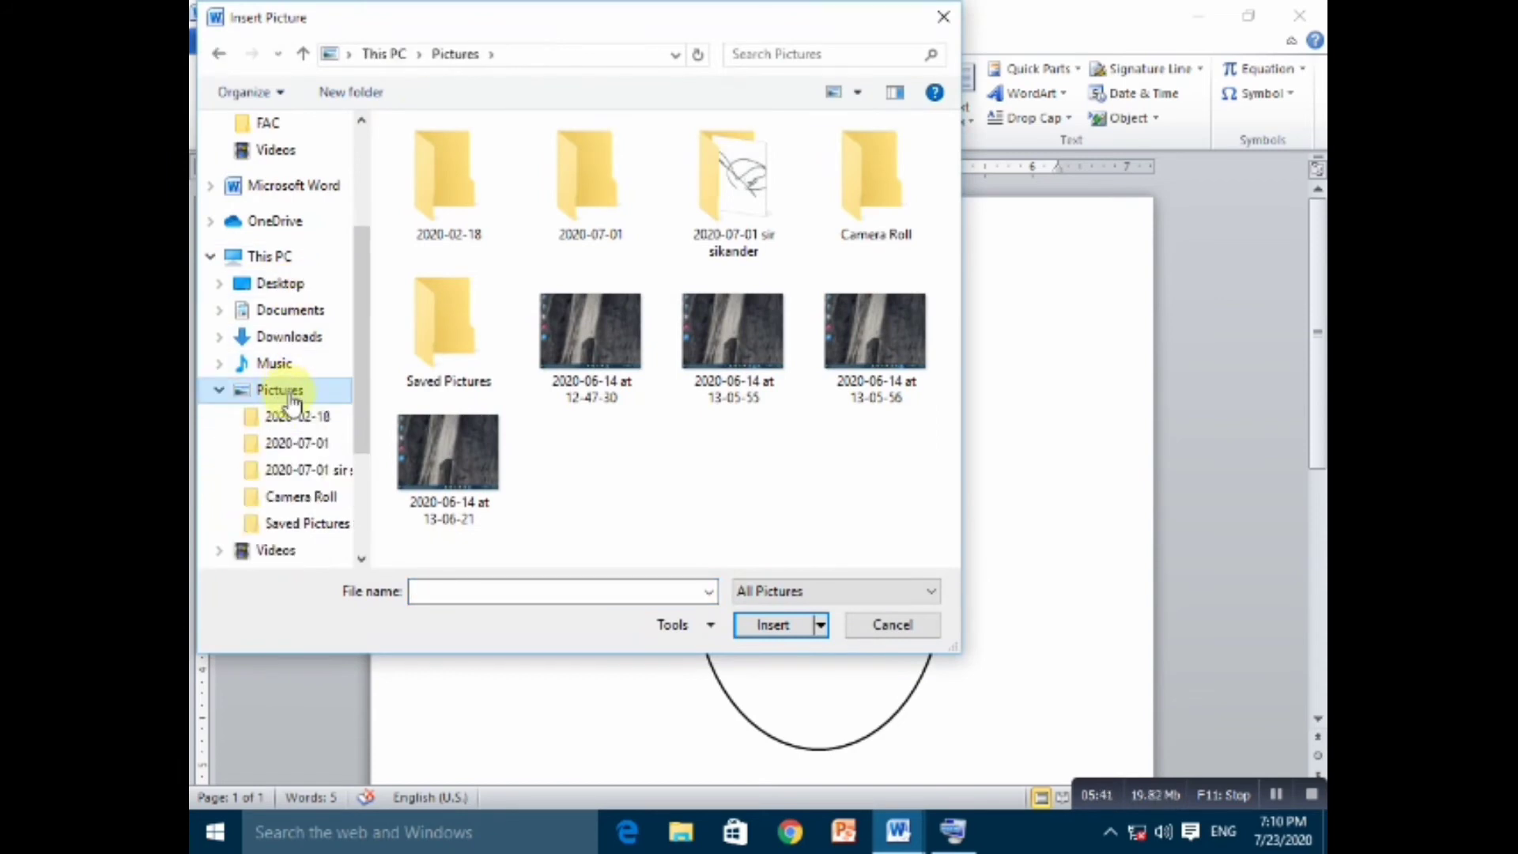
left_click(457, 439)
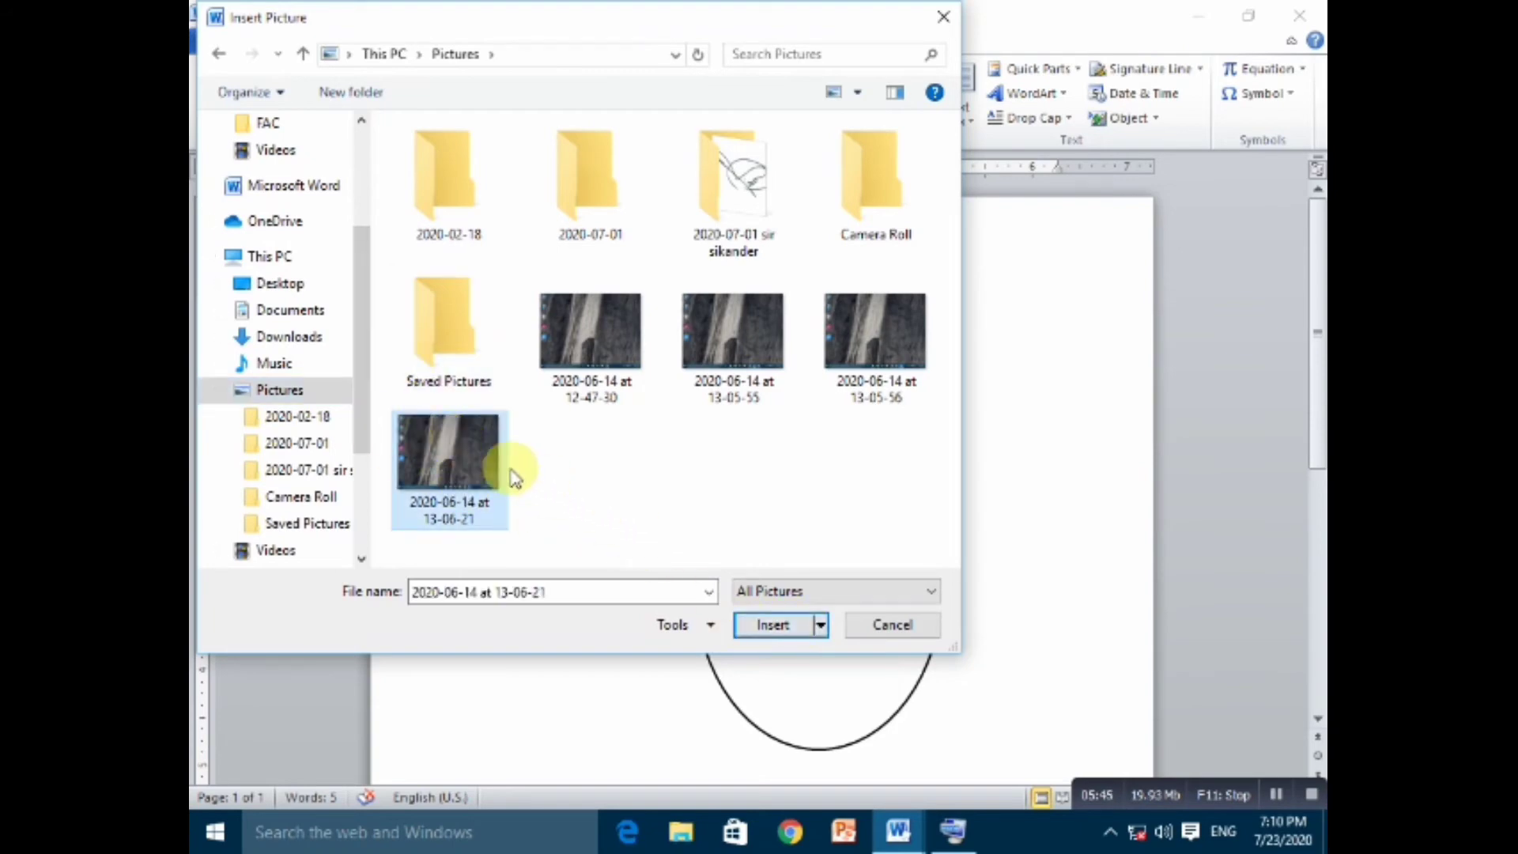
left_click(773, 625)
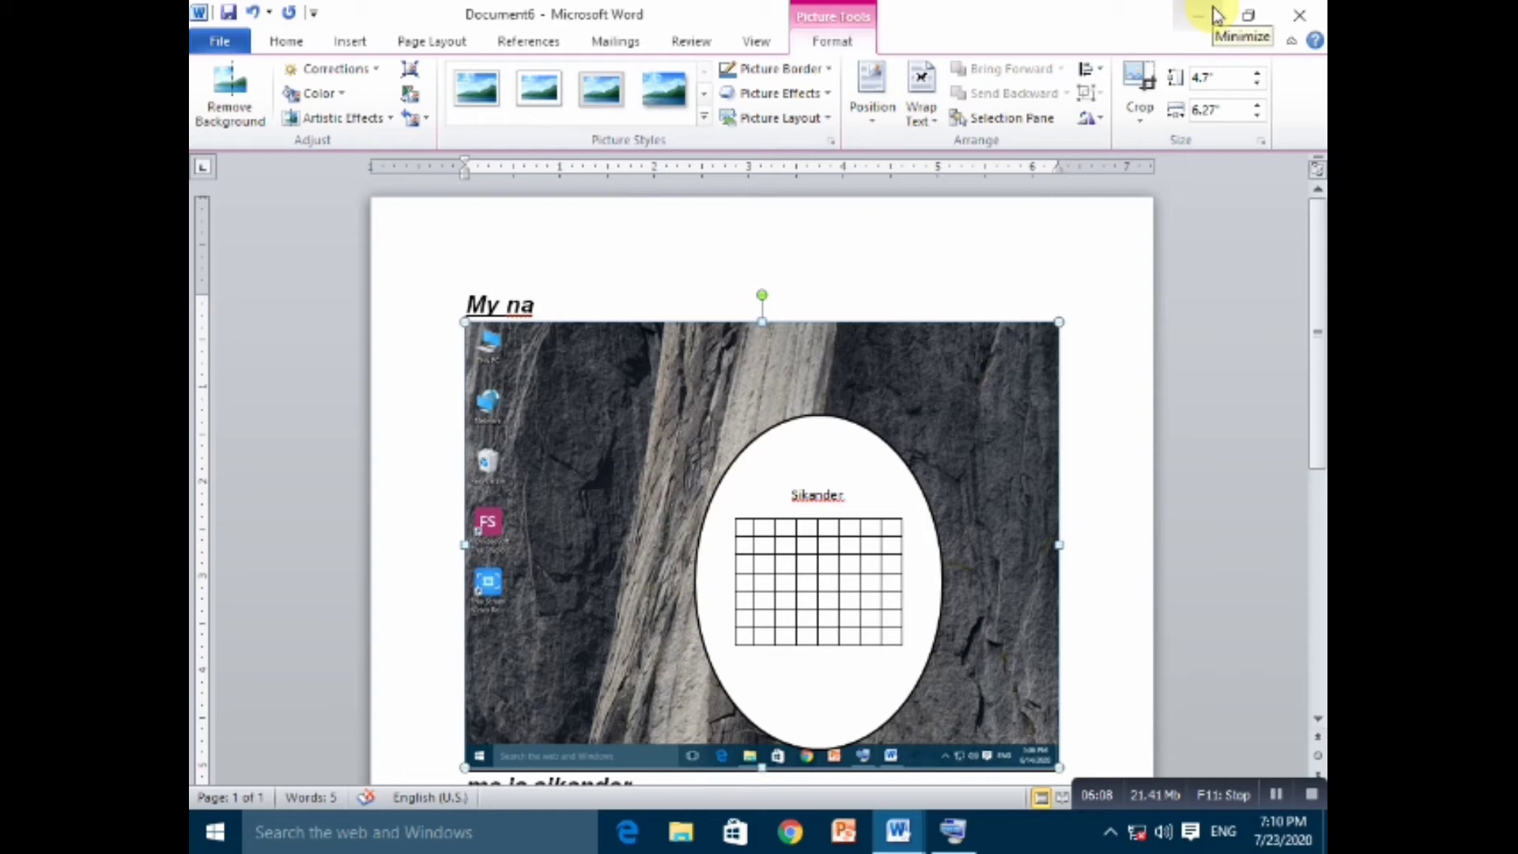
left_click(1196, 13)
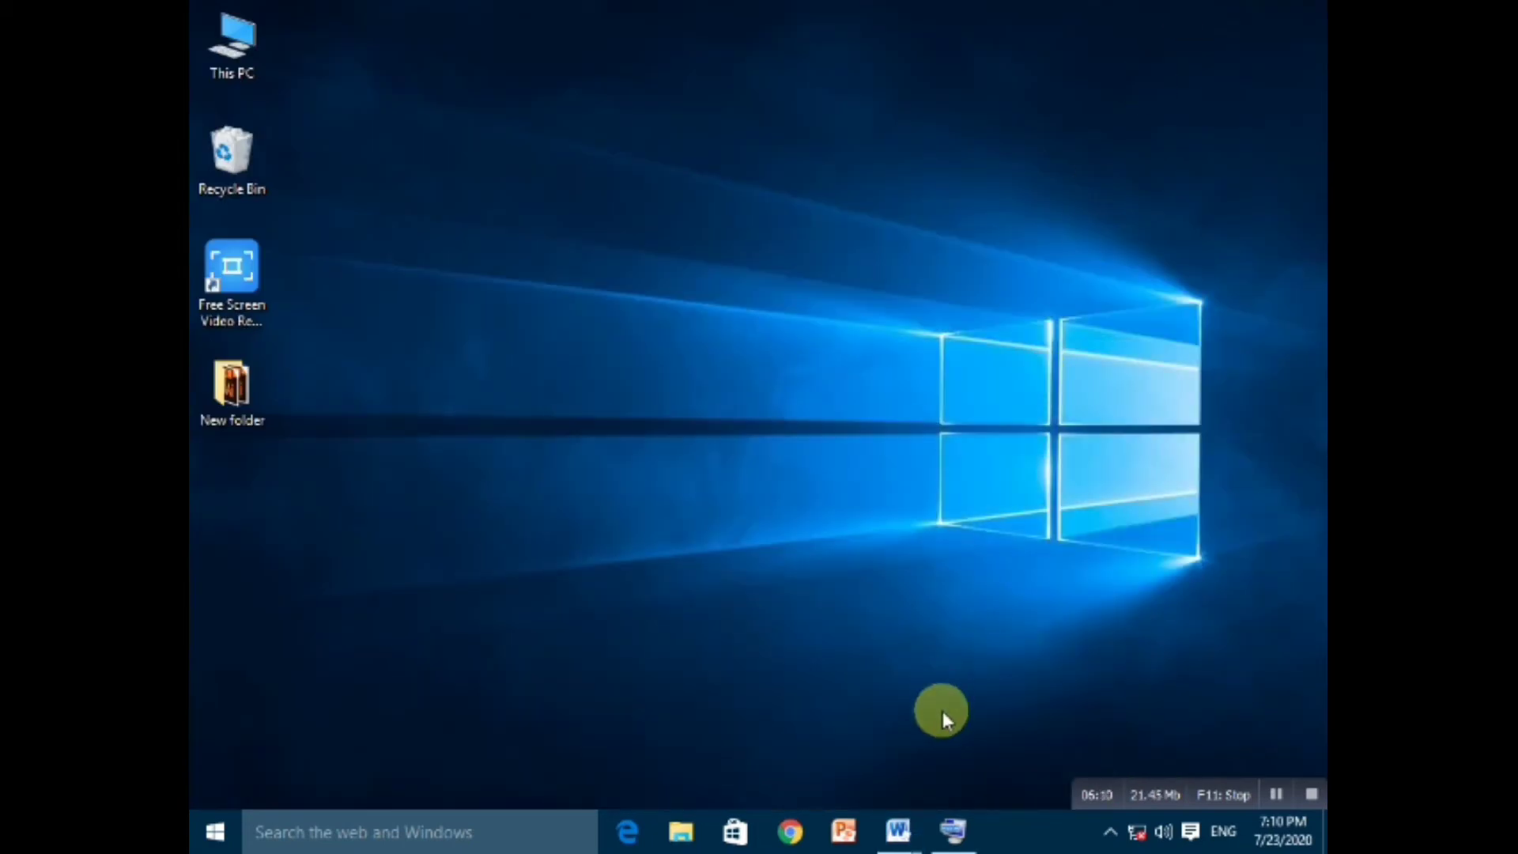
Switch to the open CV document and examine its title box and the personal details at the start.
mouse_move(905, 826)
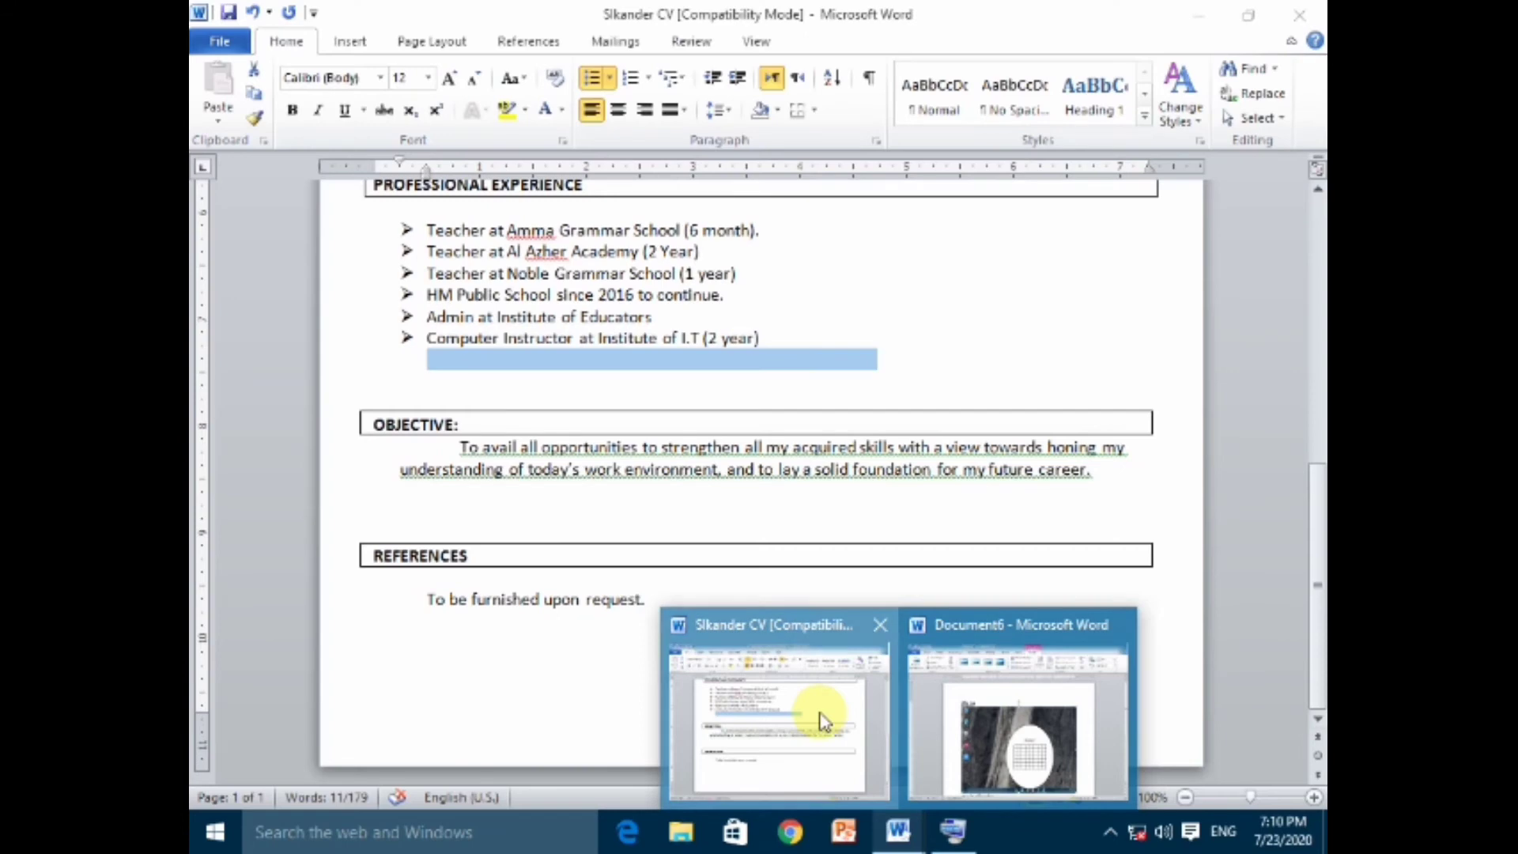
left_click(824, 720)
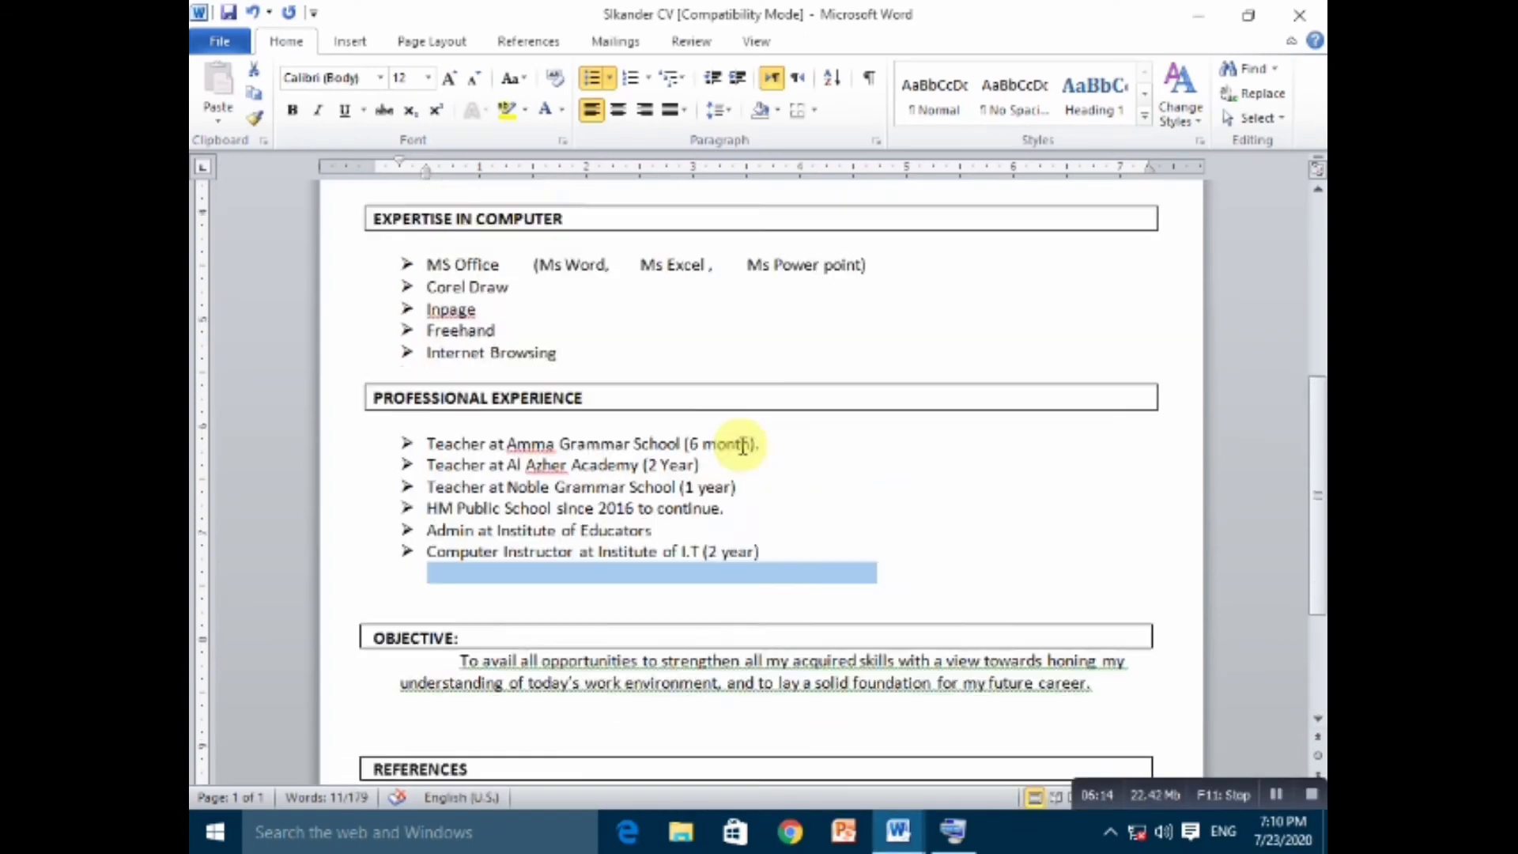
scroll(742, 447, "up", 9)
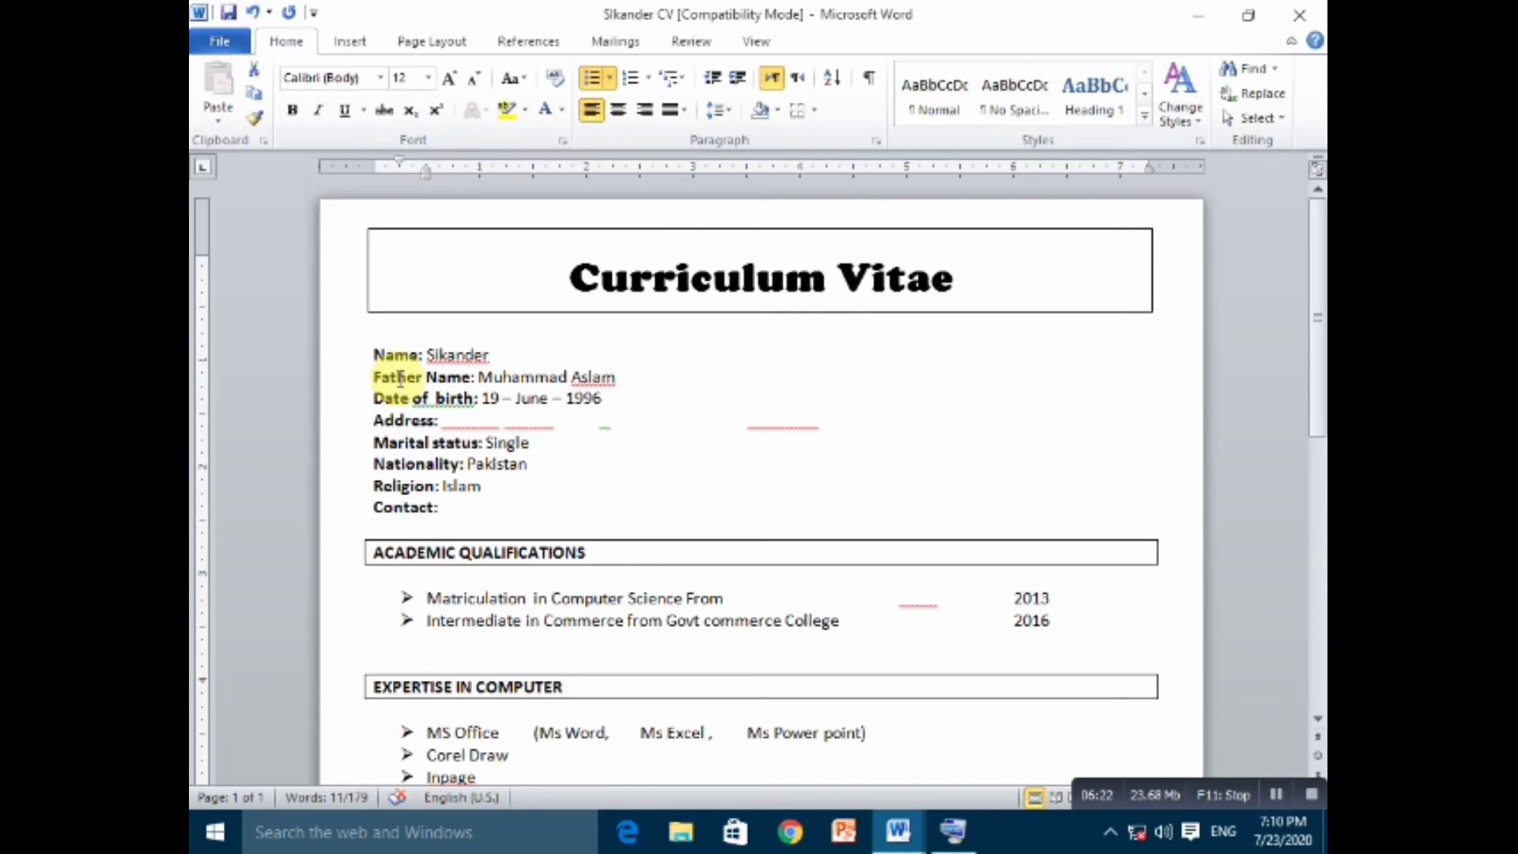
left_click(386, 356)
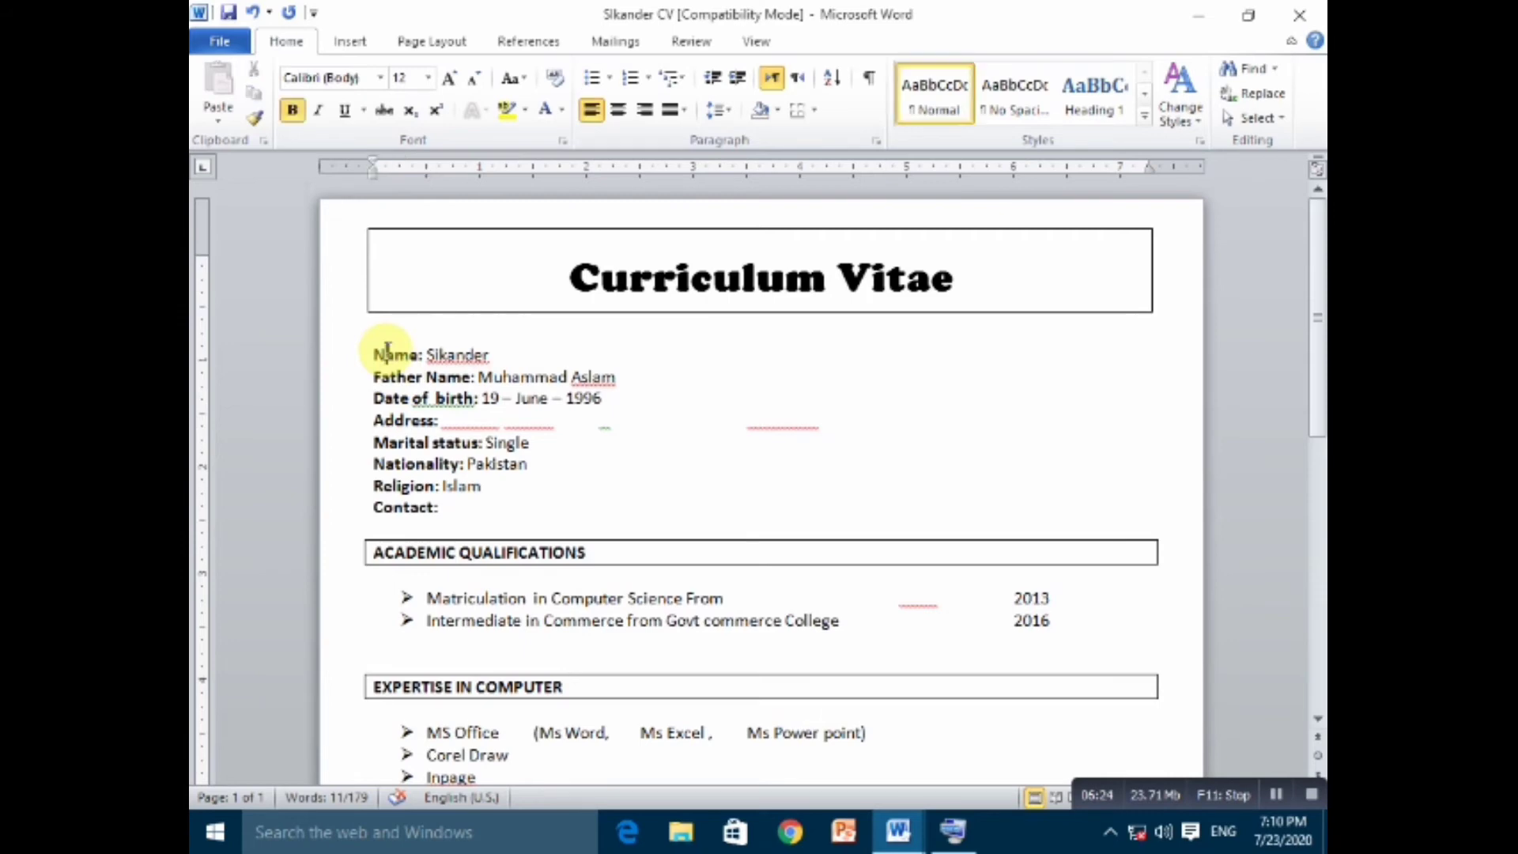
left_click(410, 312)
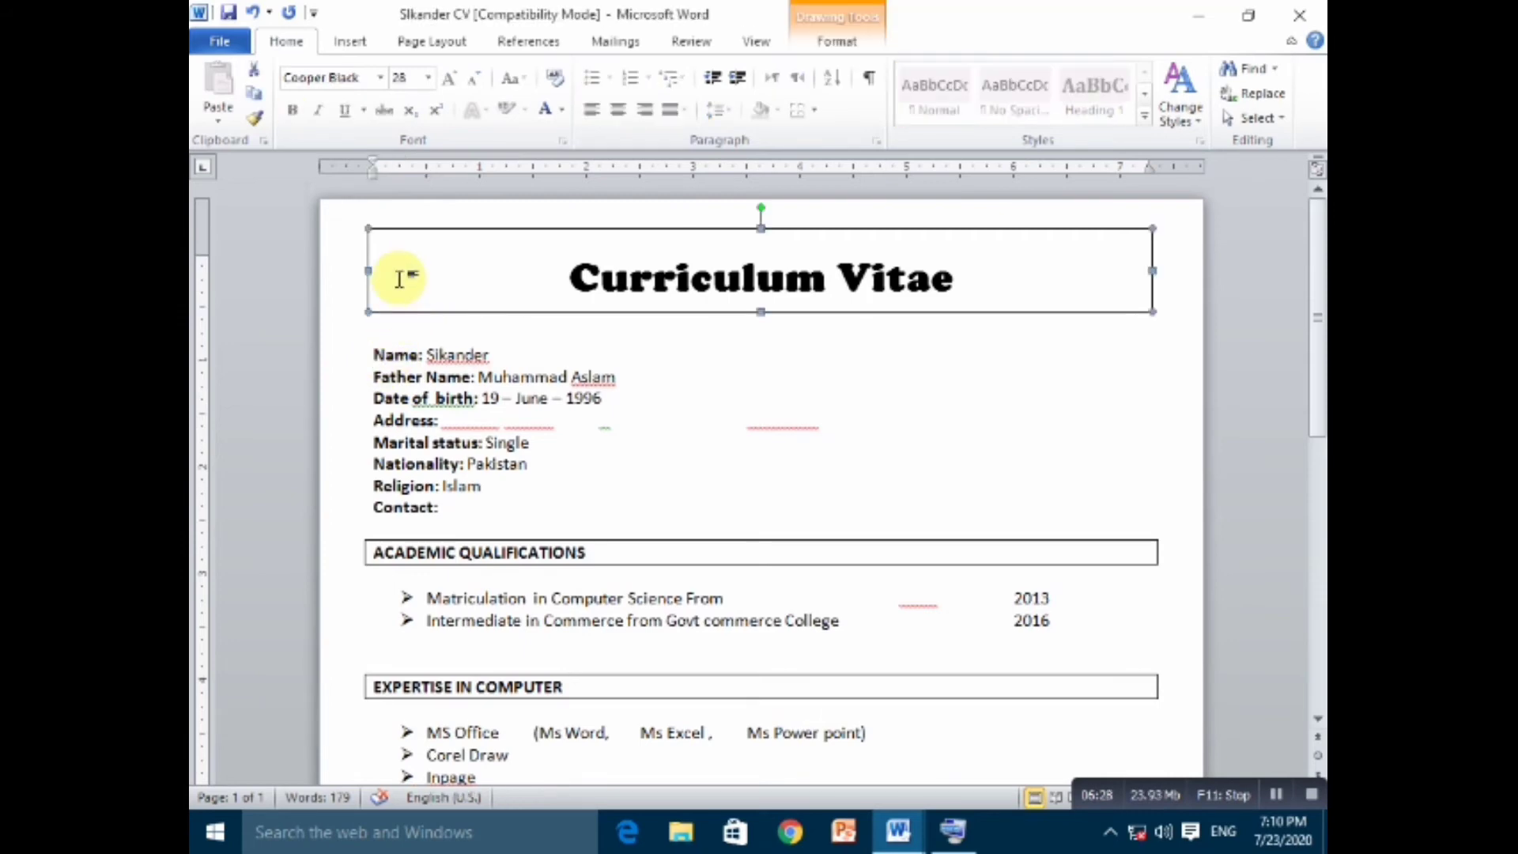
left_click(350, 43)
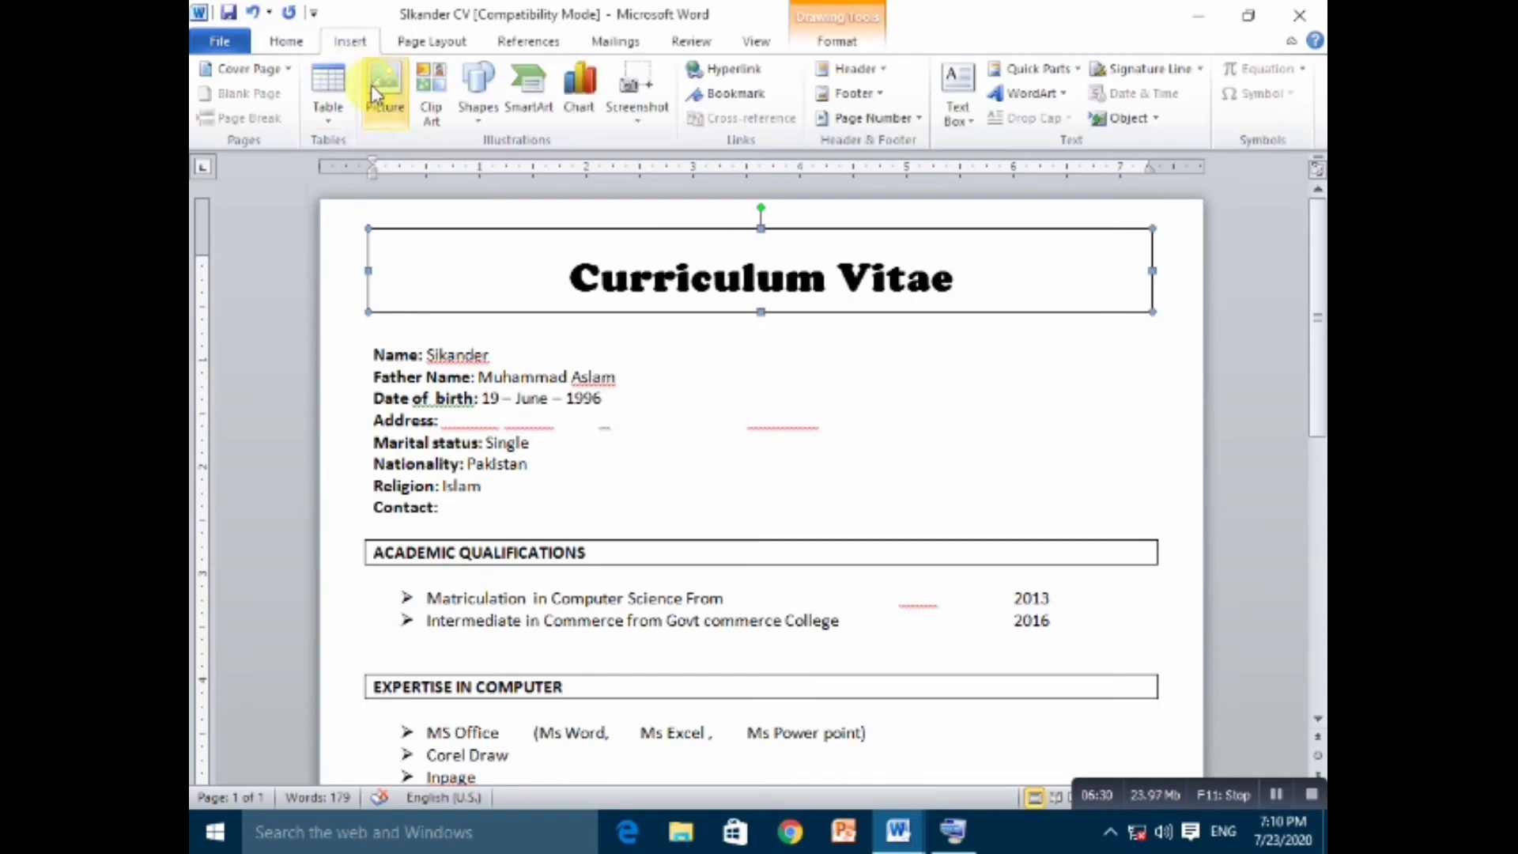
left_click(287, 48)
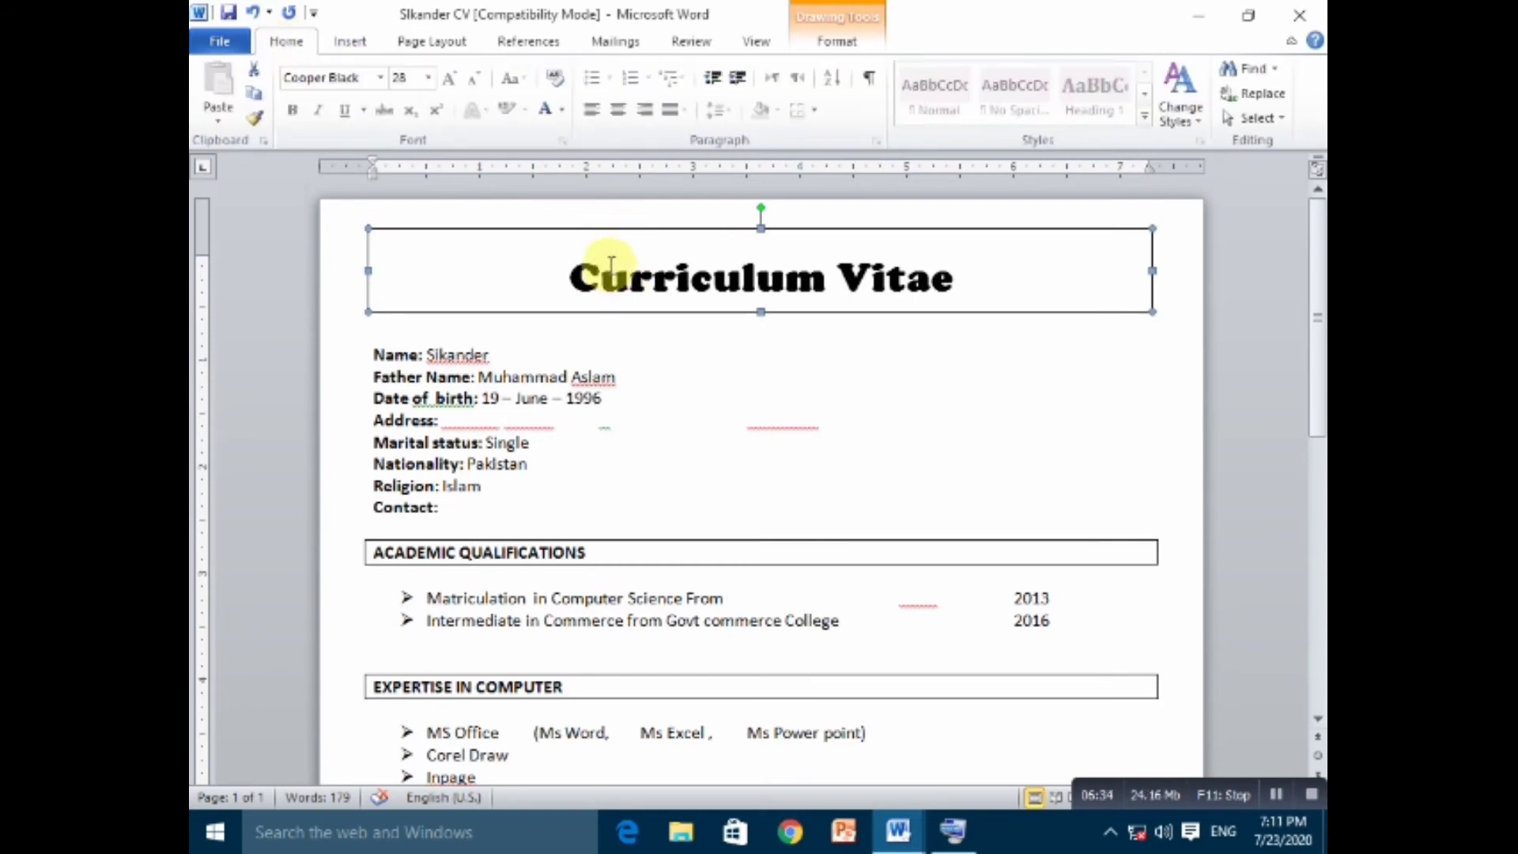
right_click(613, 265)
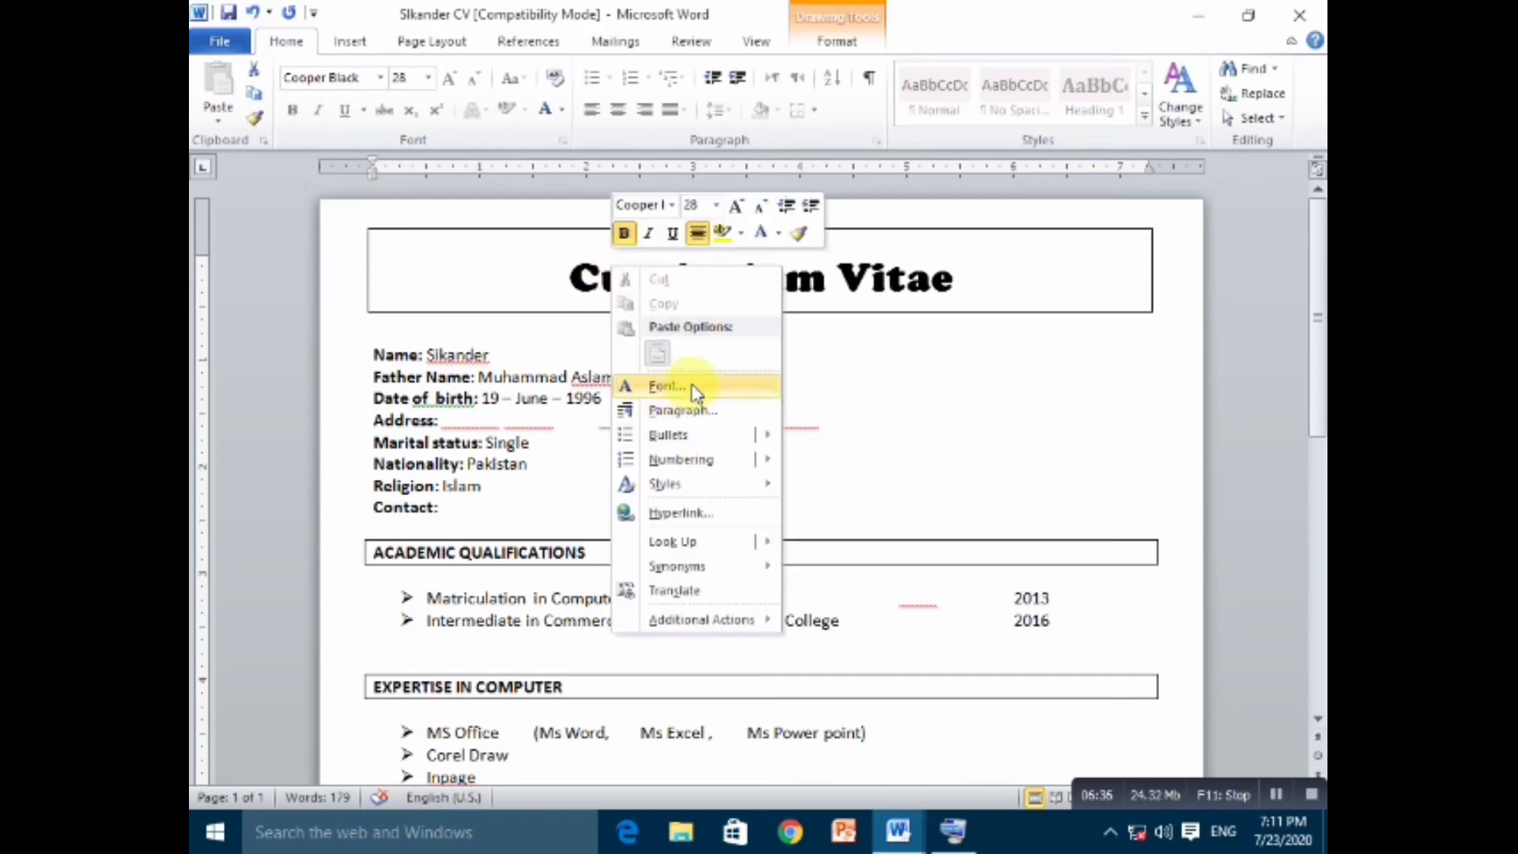
left_click(932, 282)
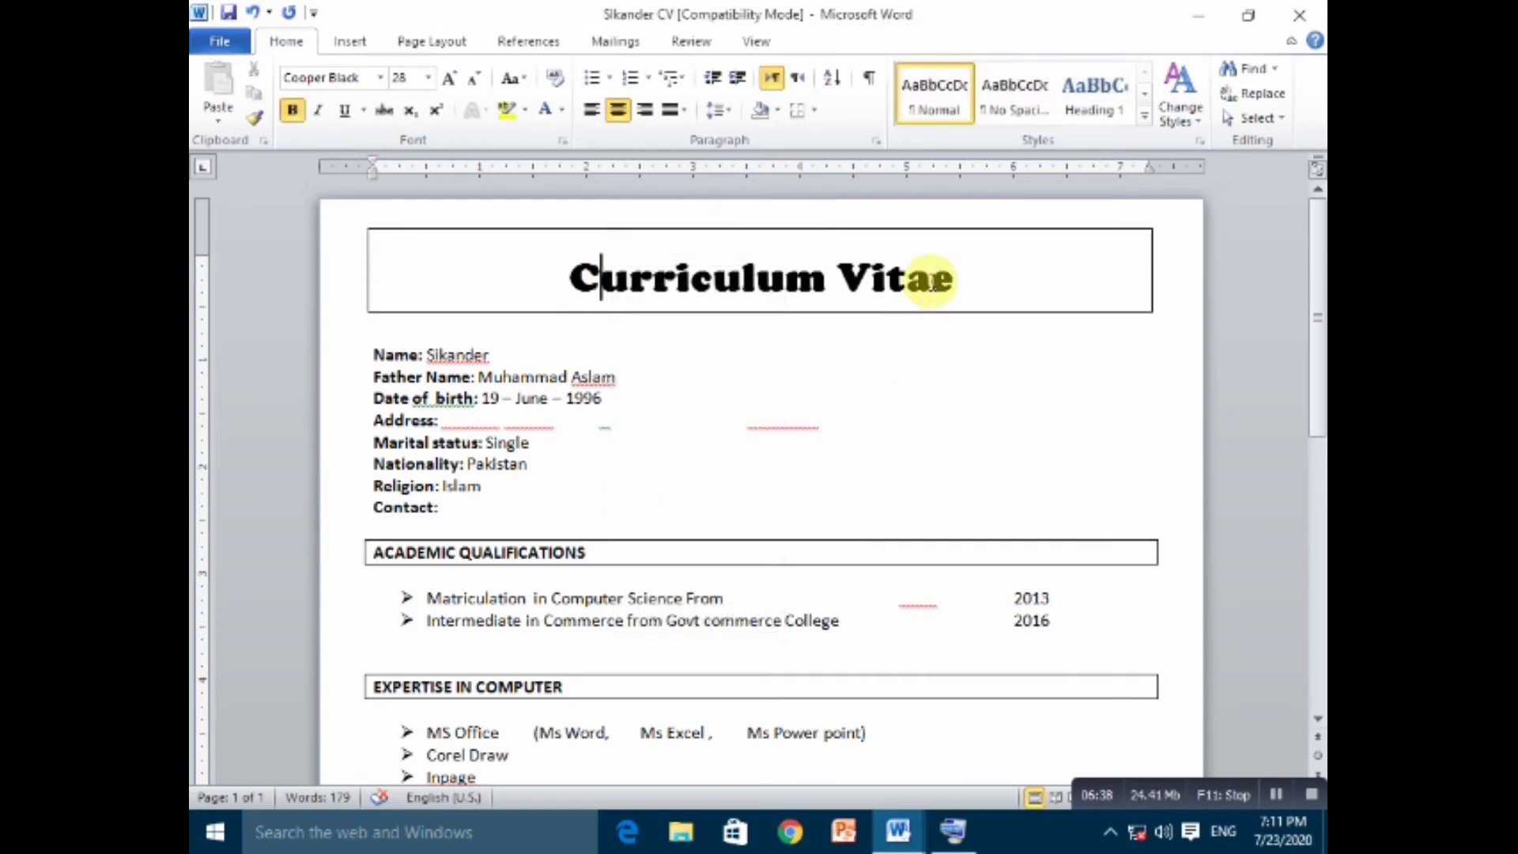
left_click(378, 338)
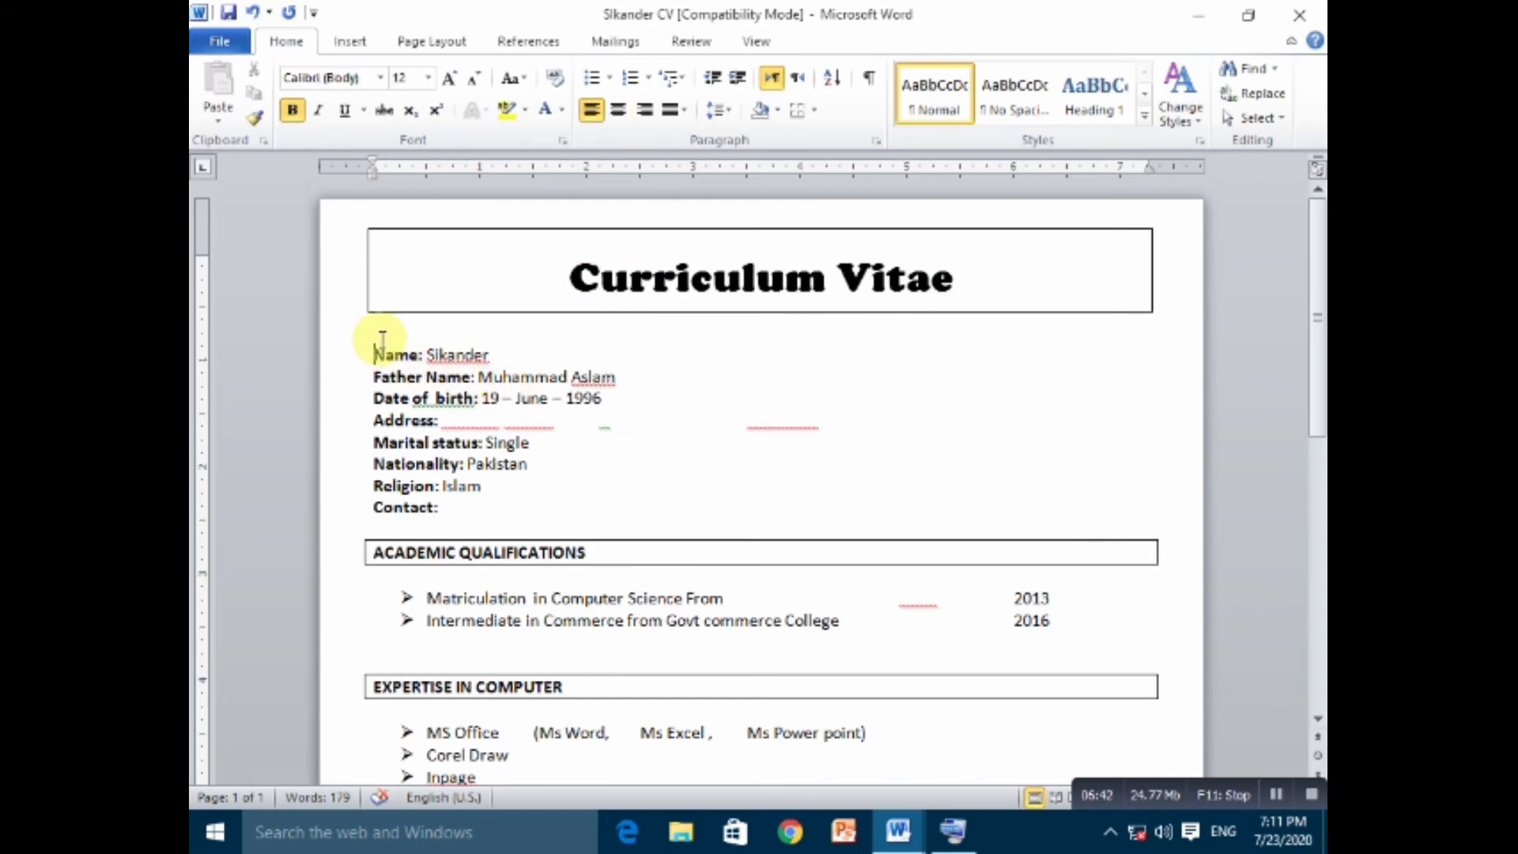
left_click(458, 352)
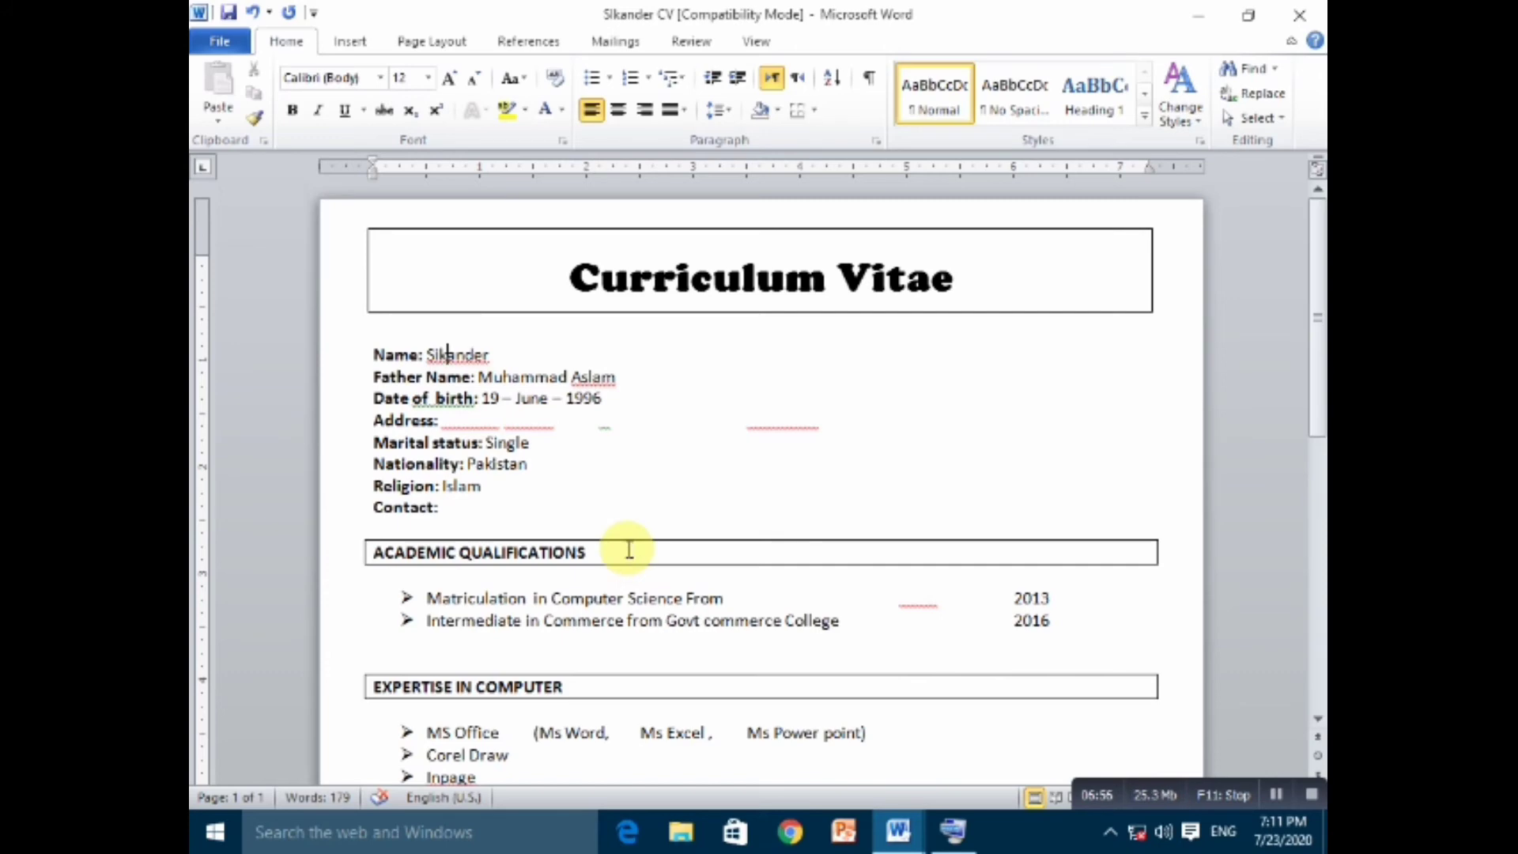
Read through the CV's qualifications, computer expertise, professional experience, objective and references sections.
scroll(629, 551, "down", 1)
scroll(629, 551, "down", 1)
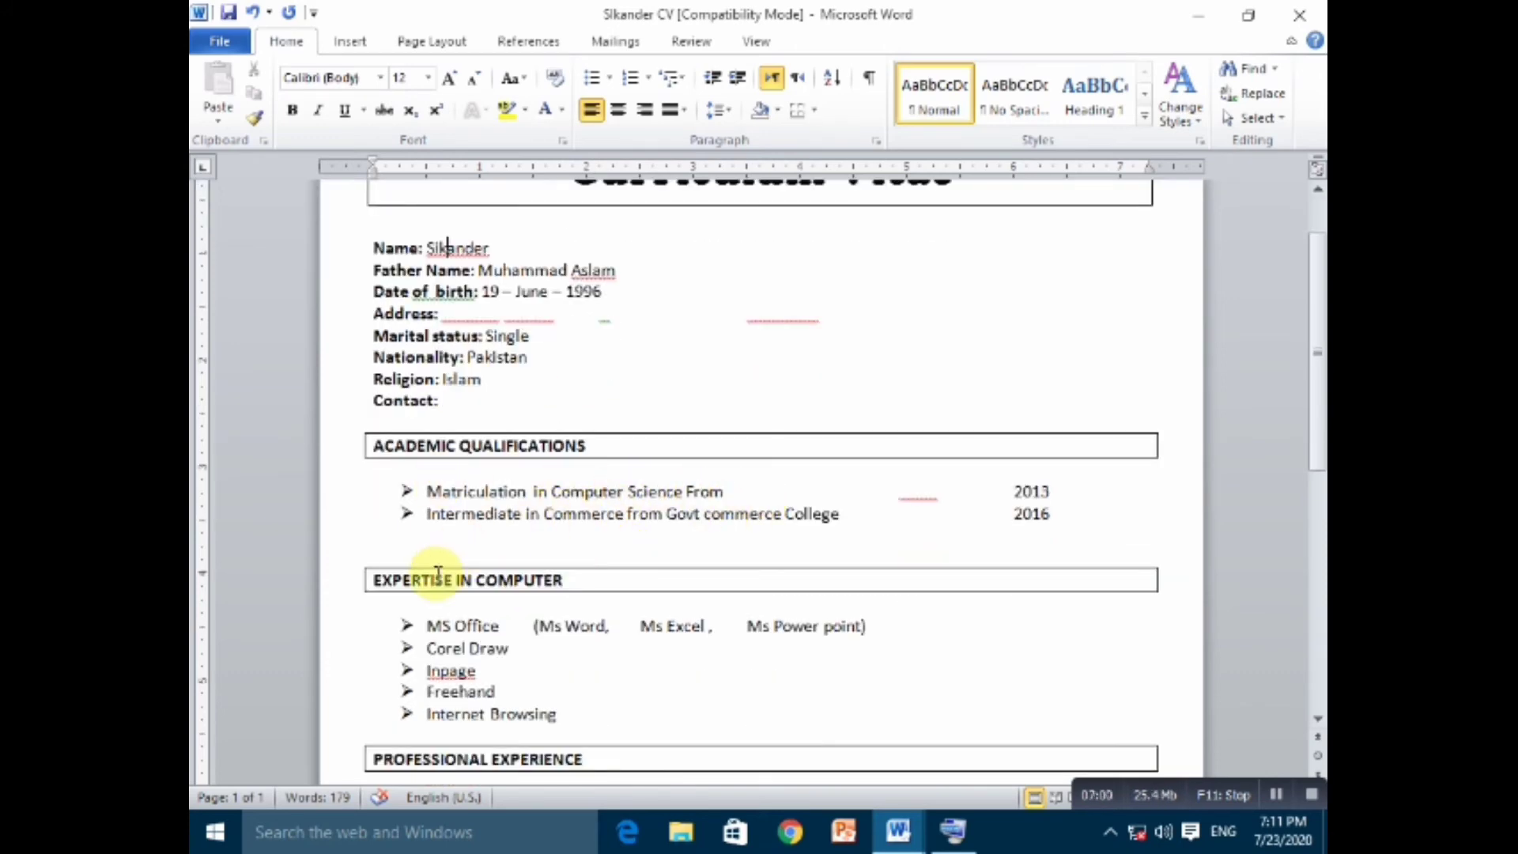
scroll(437, 576, "down", 1)
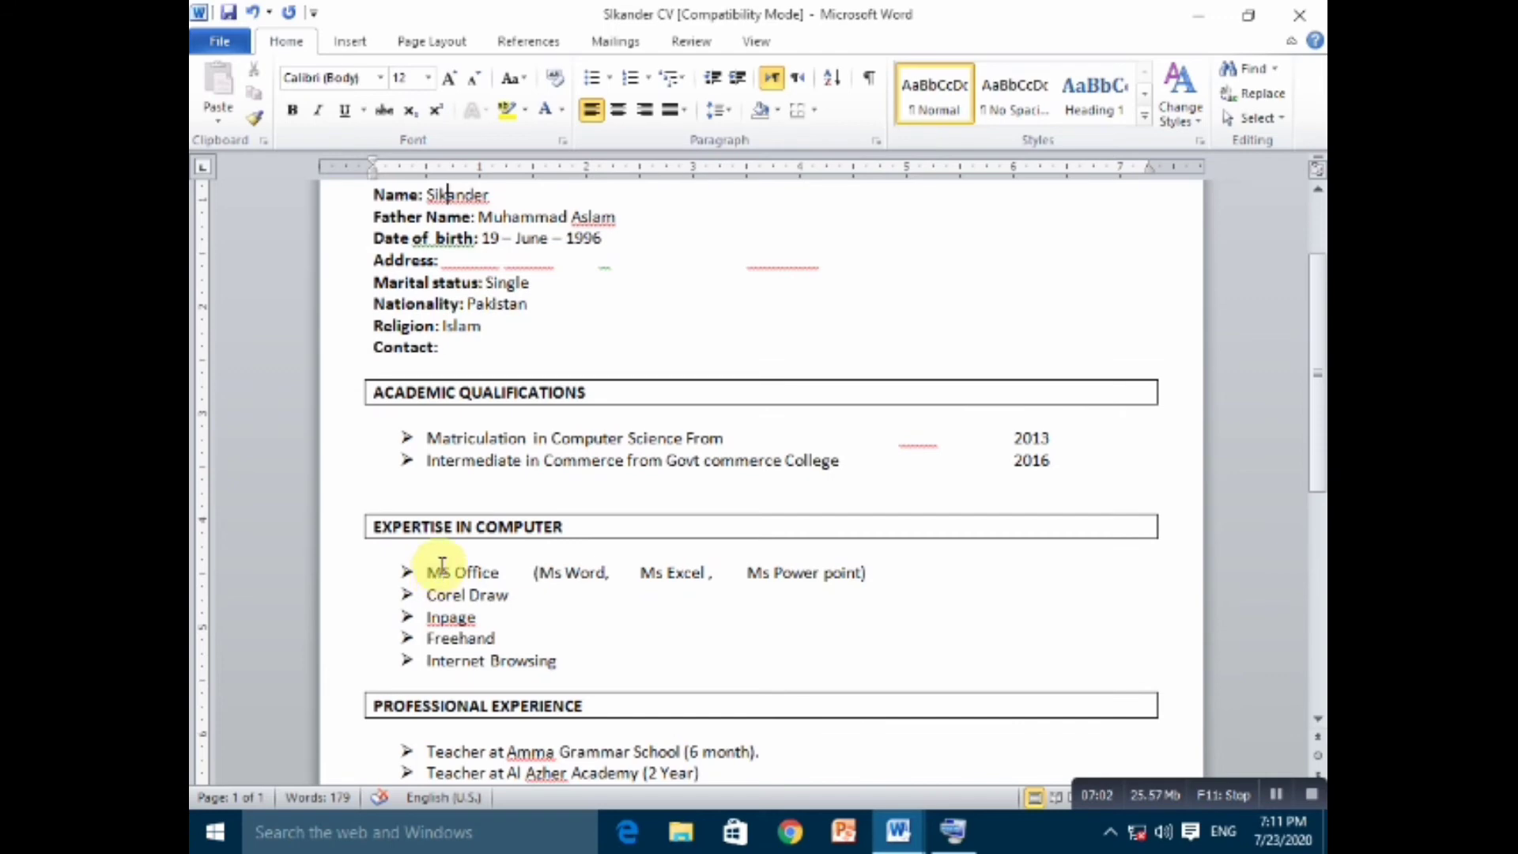
scroll(447, 563, "down", 1)
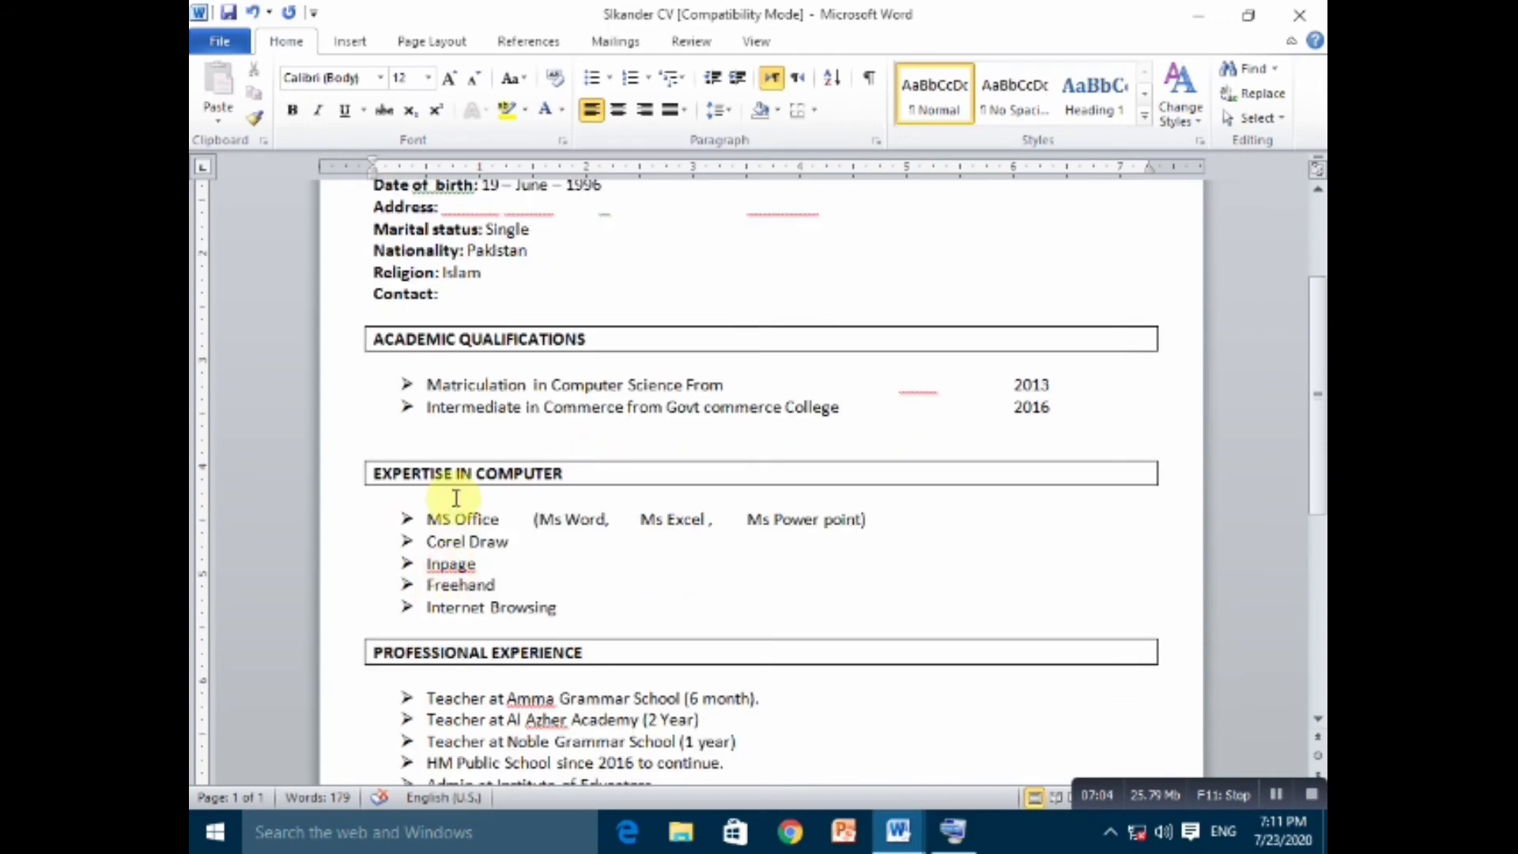
scroll(504, 582, "down", 2)
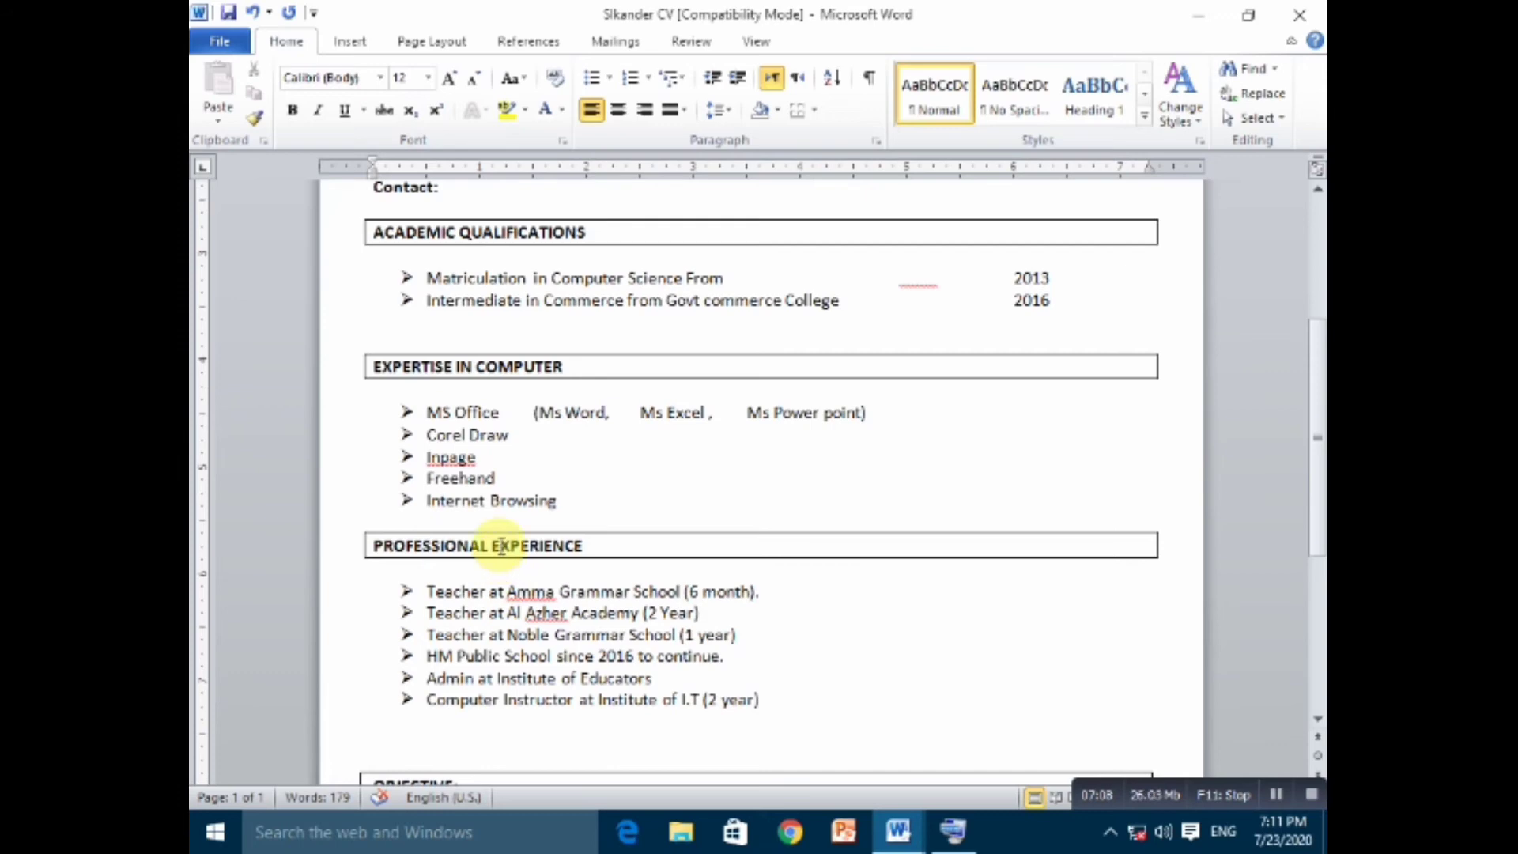
scroll(501, 546, "down", 4)
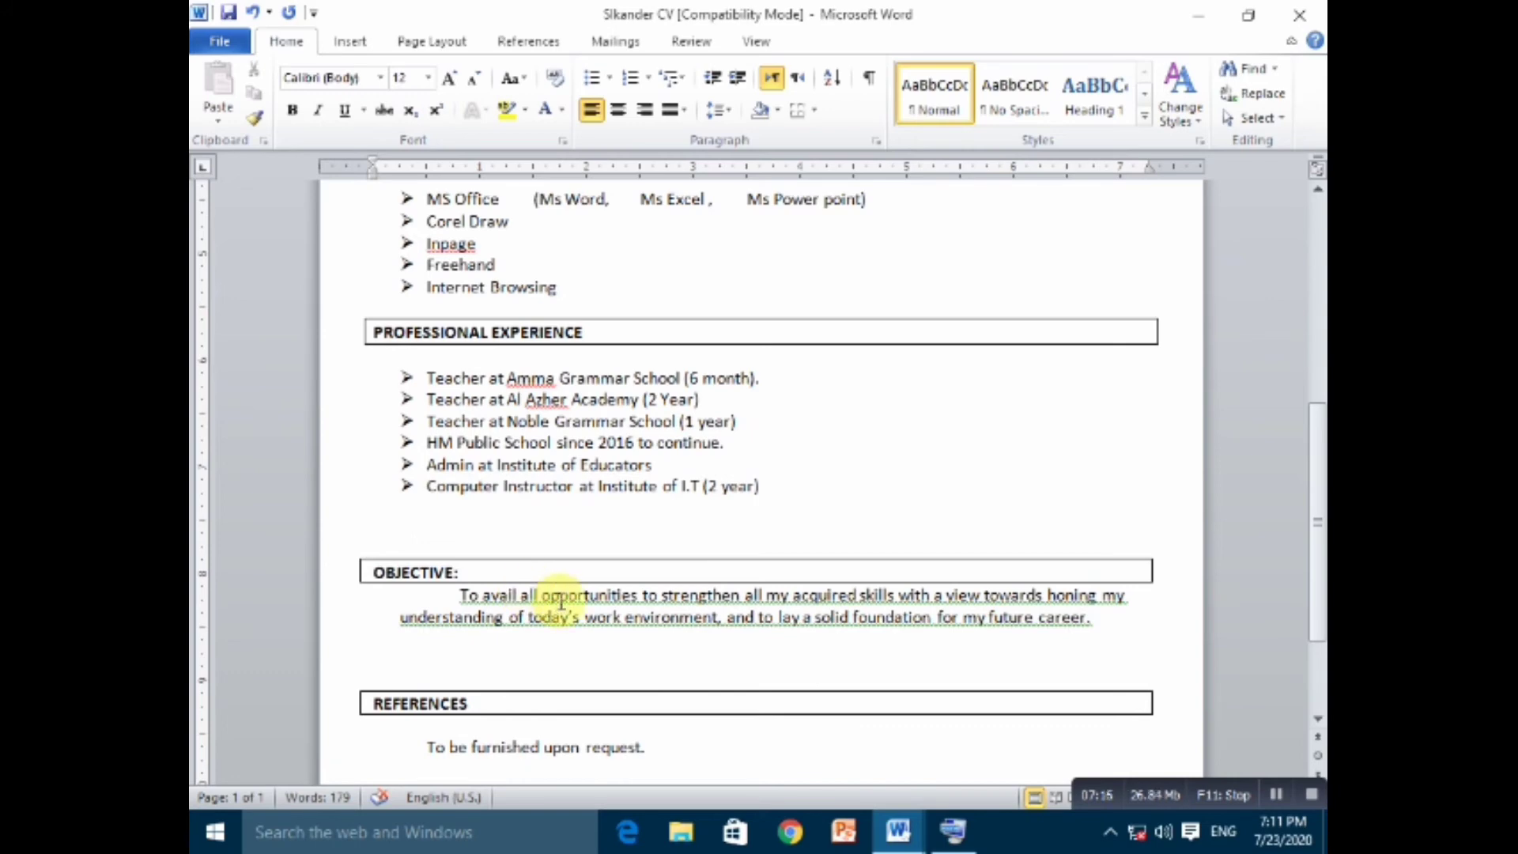
scroll(560, 598, "down", 3)
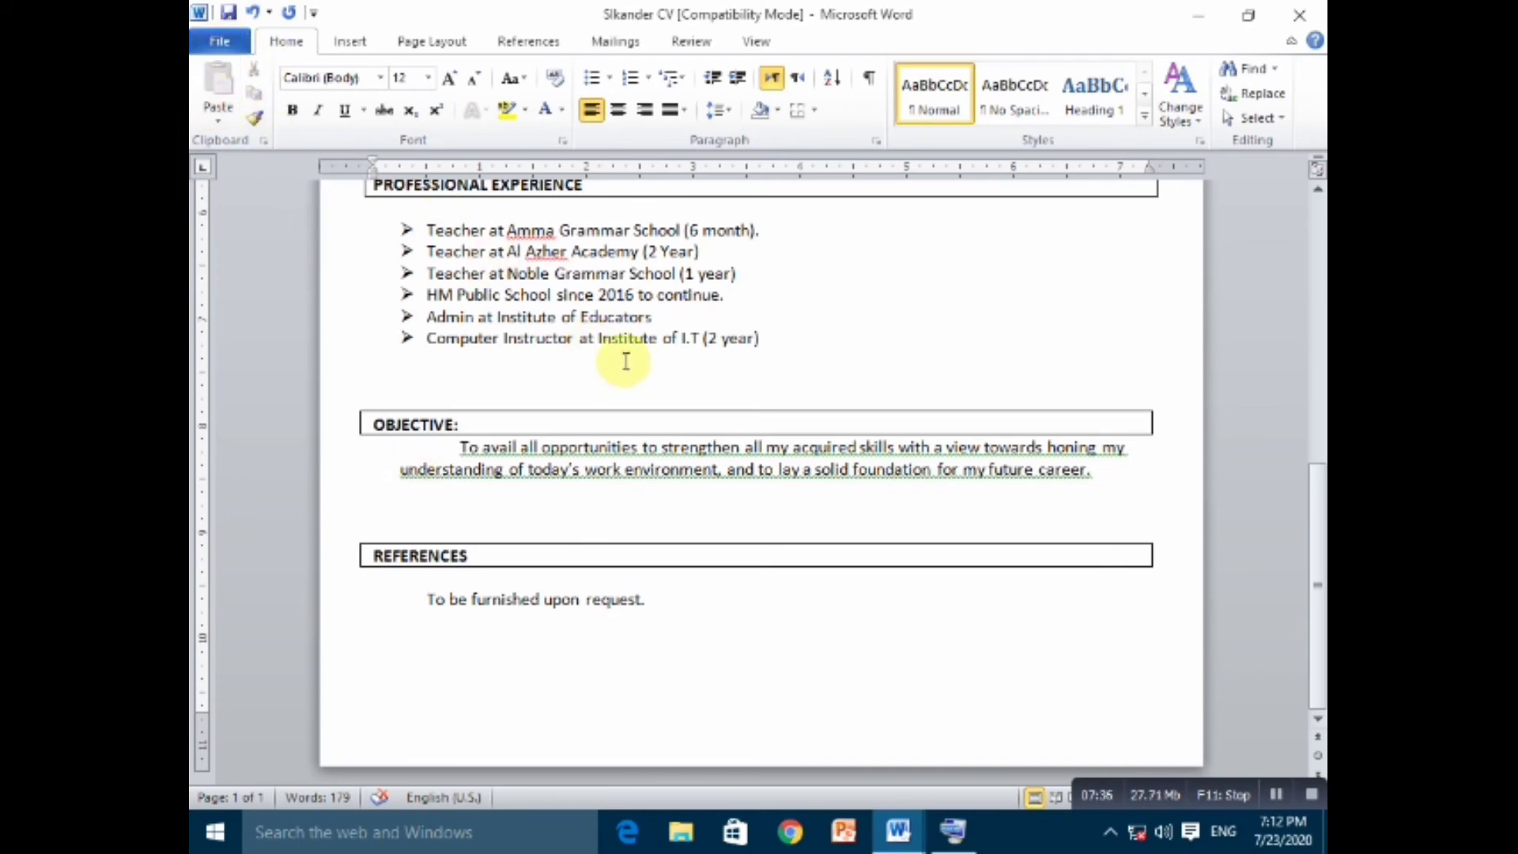
Save the CV document under its existing file name.
left_click(594, 295)
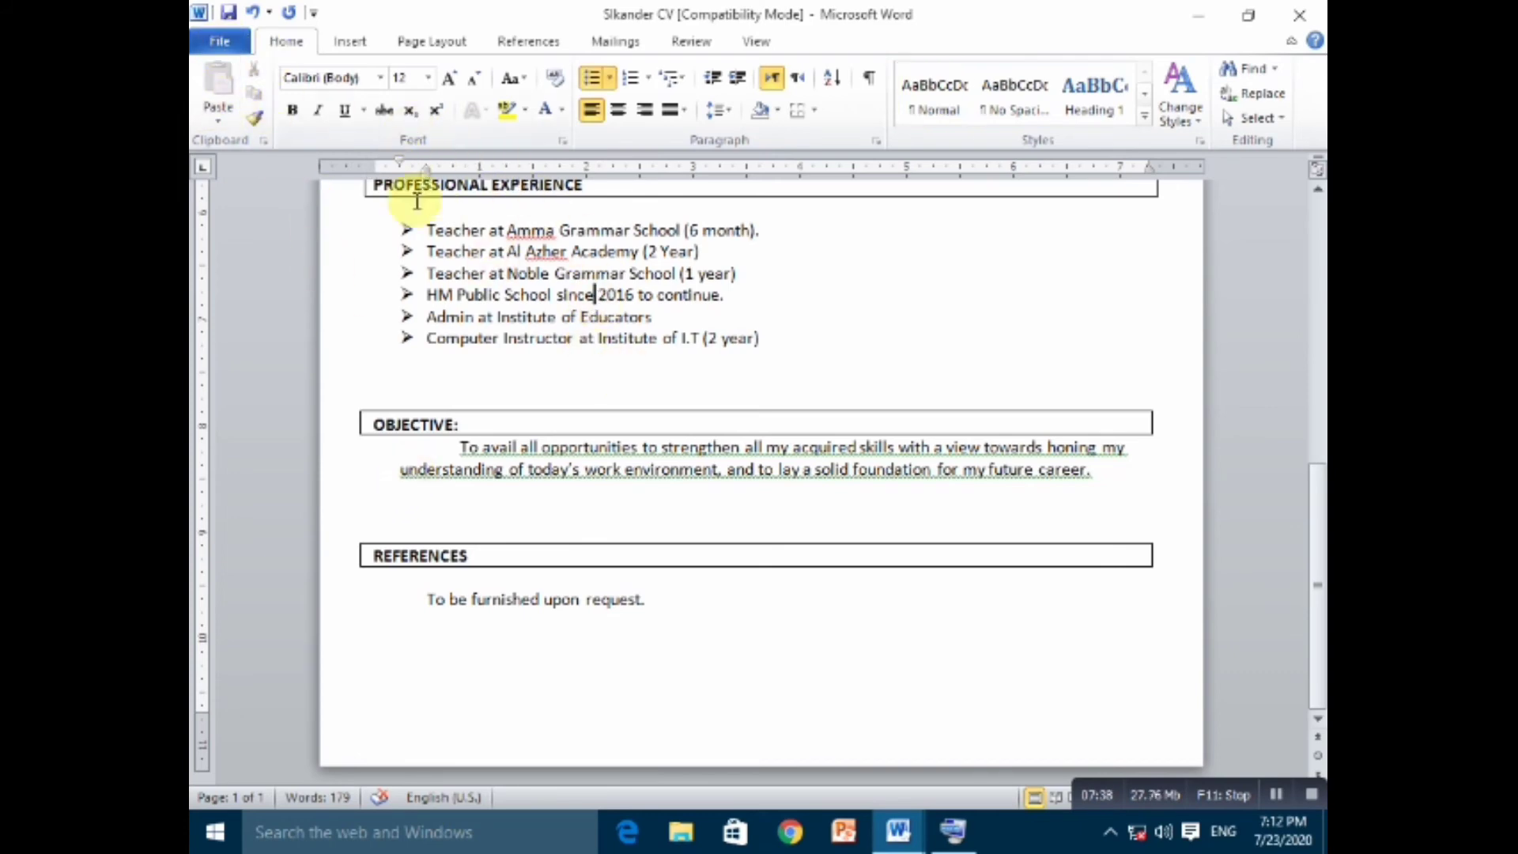
left_click(226, 41)
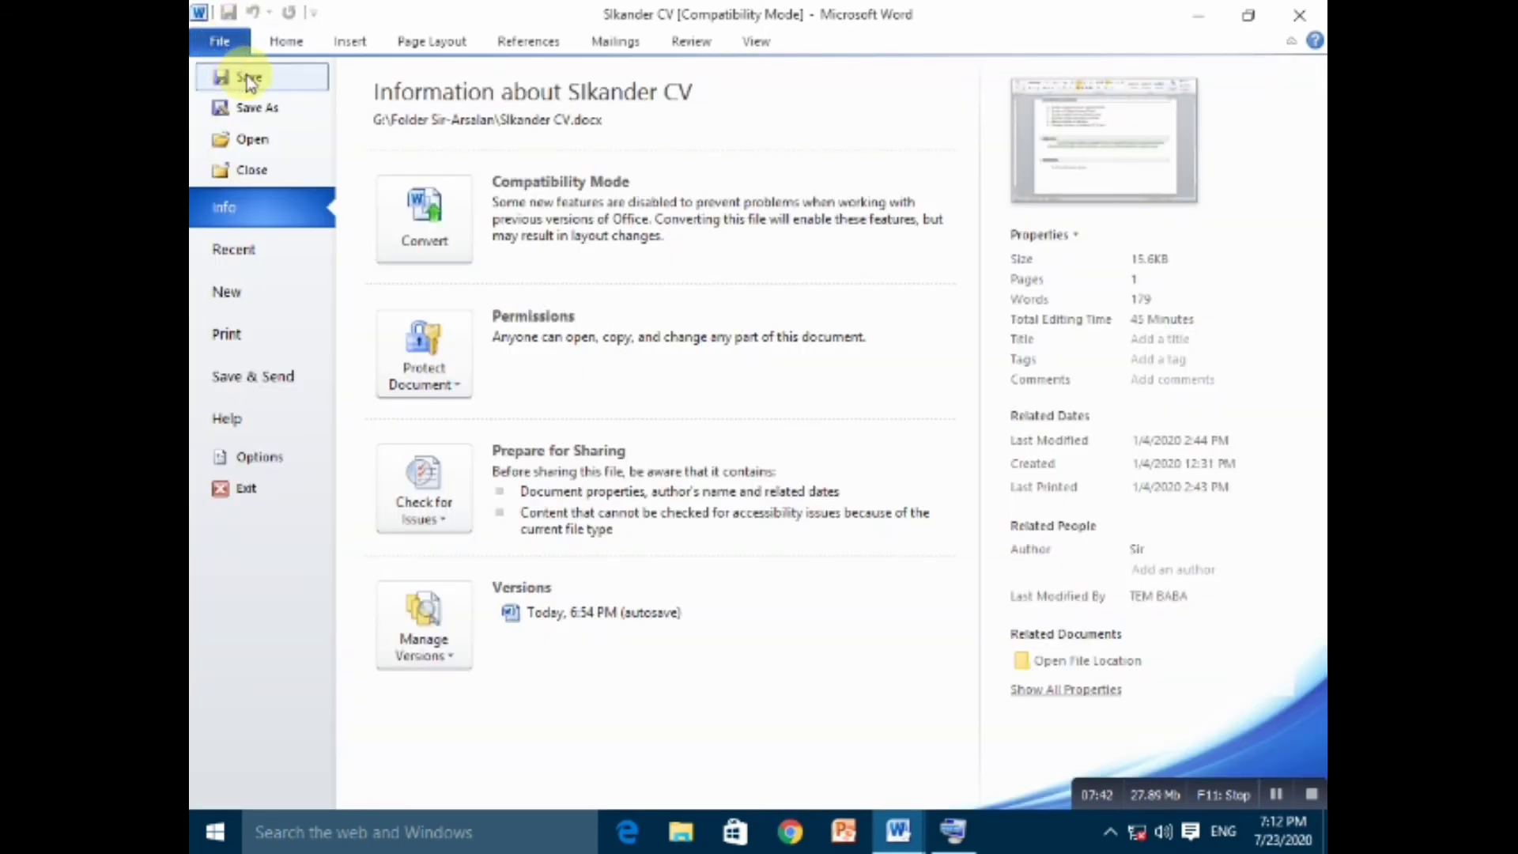
left_click(247, 77)
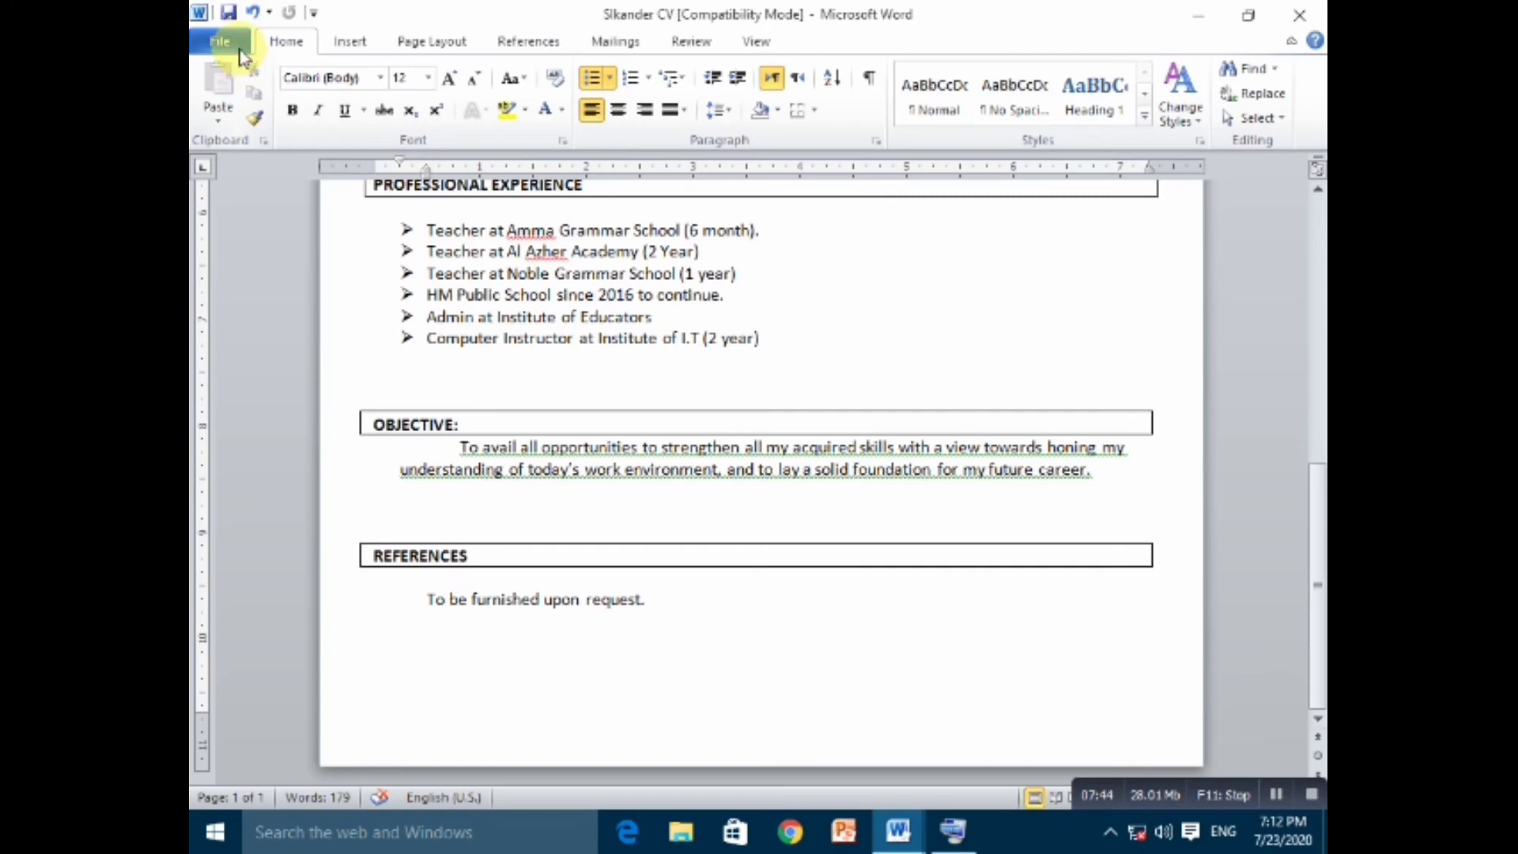
Save a copy of the CV as a Word Document in the same folder, named with the person's first name and 2, accepting the new file format.
left_click(240, 49)
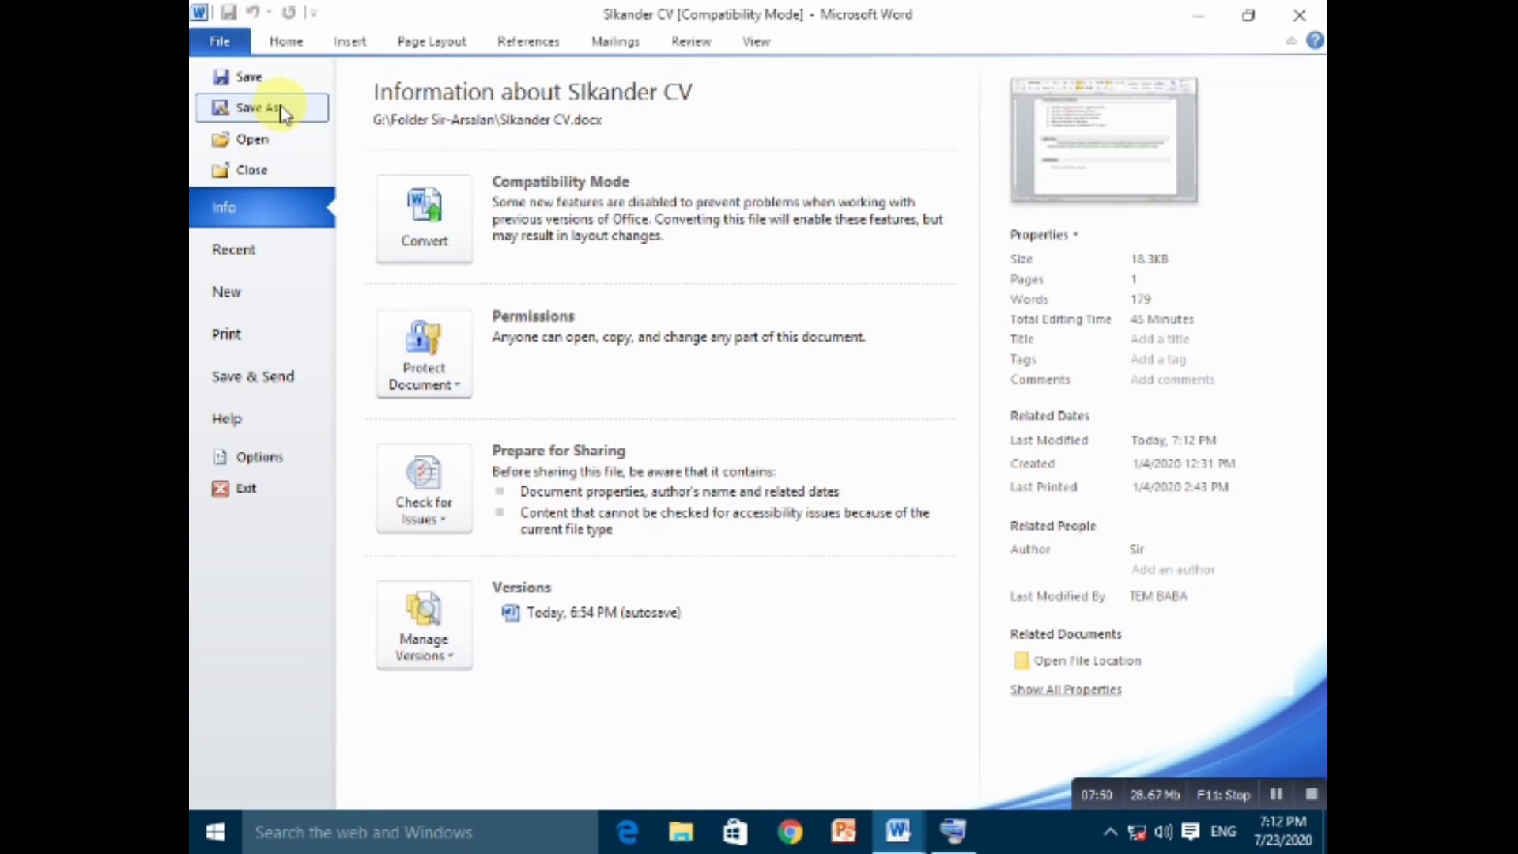
left_click(283, 109)
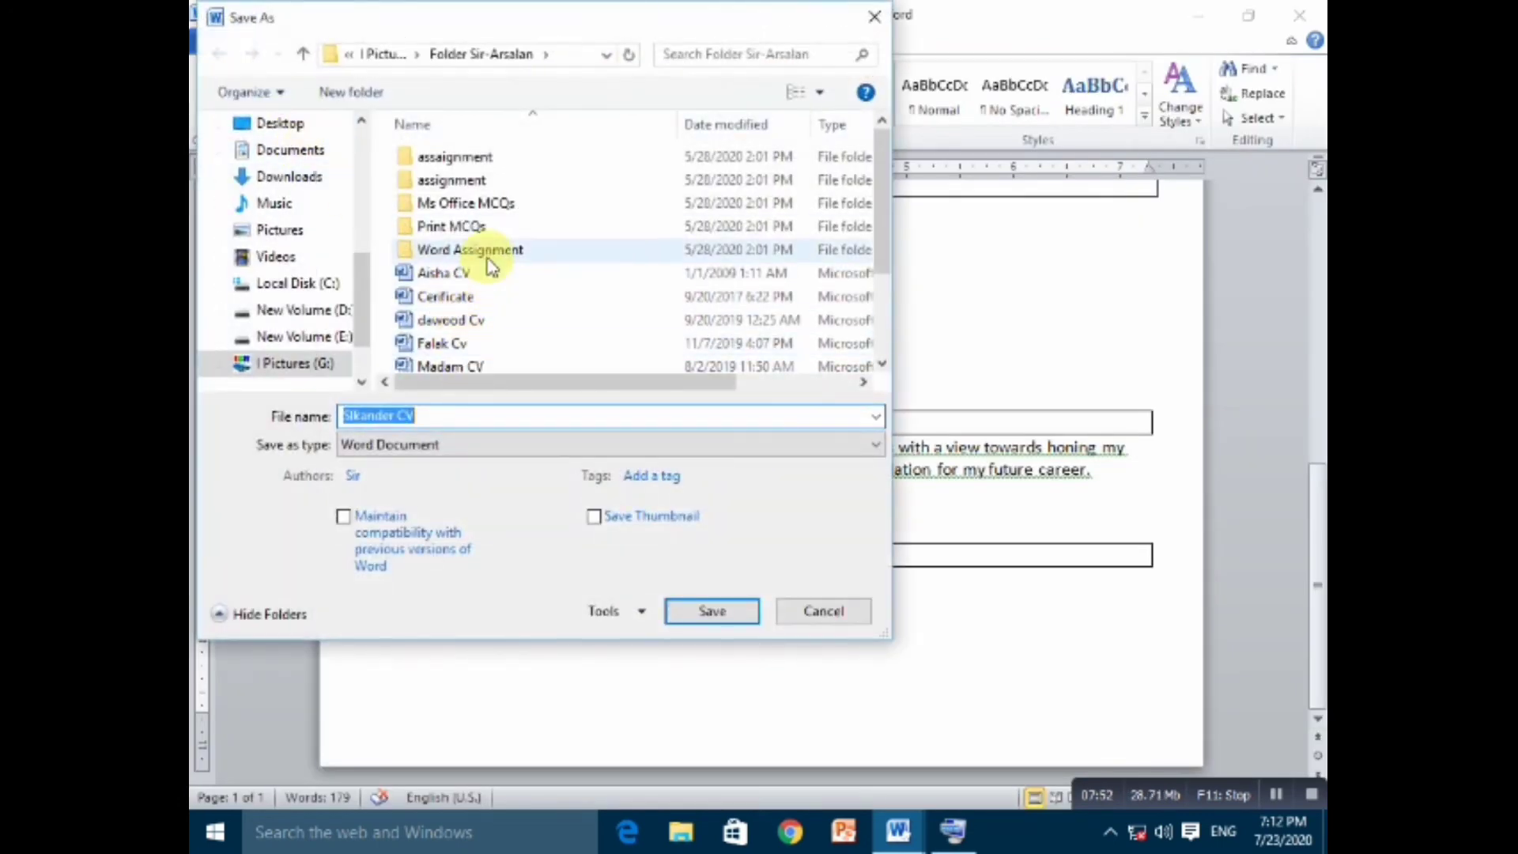
scroll(490, 267, "down", 2)
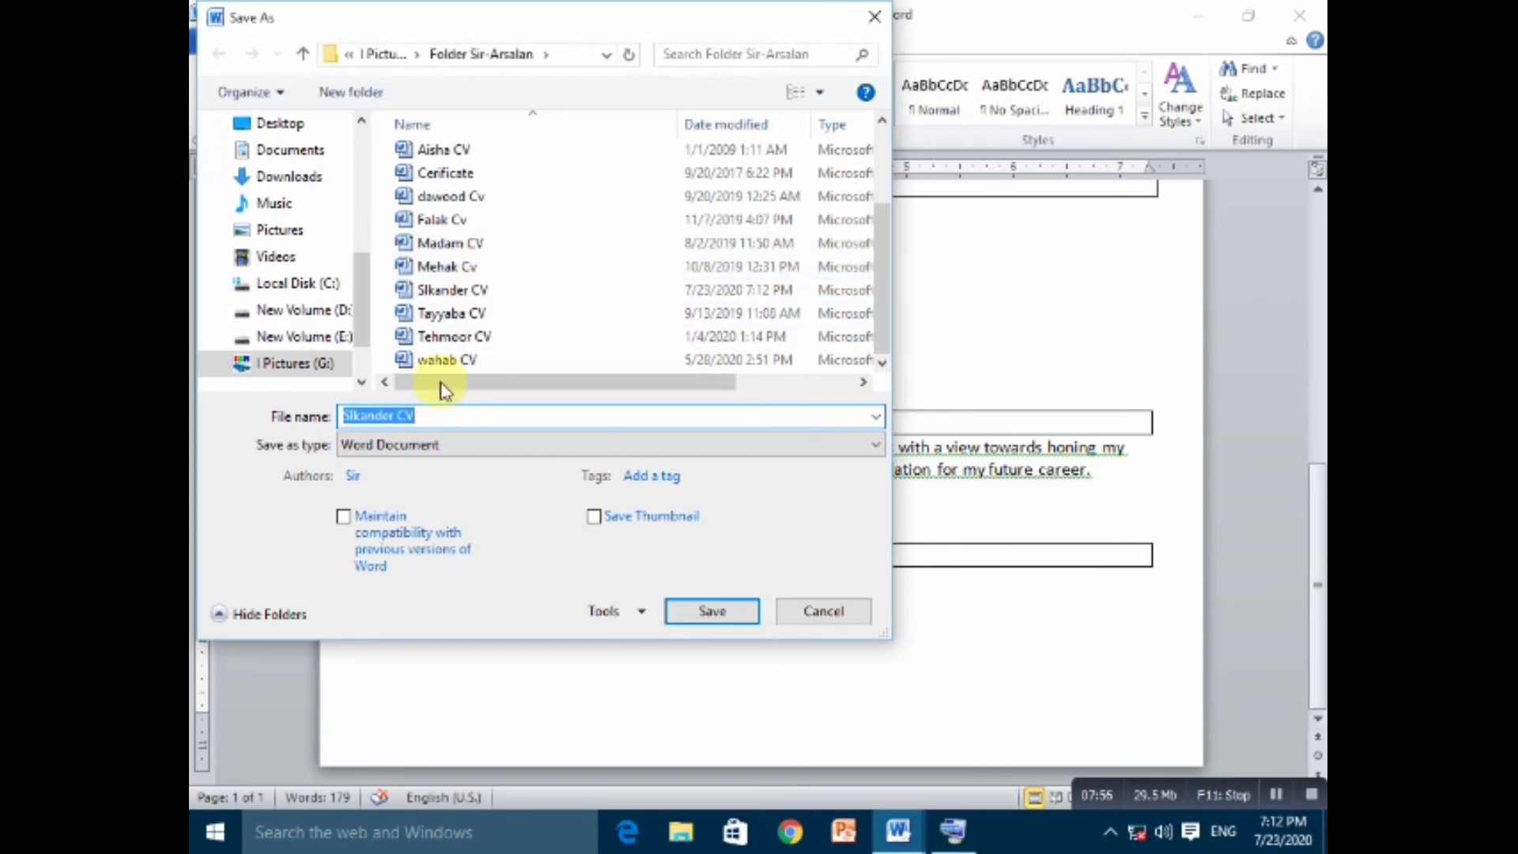
key("BackSpace")
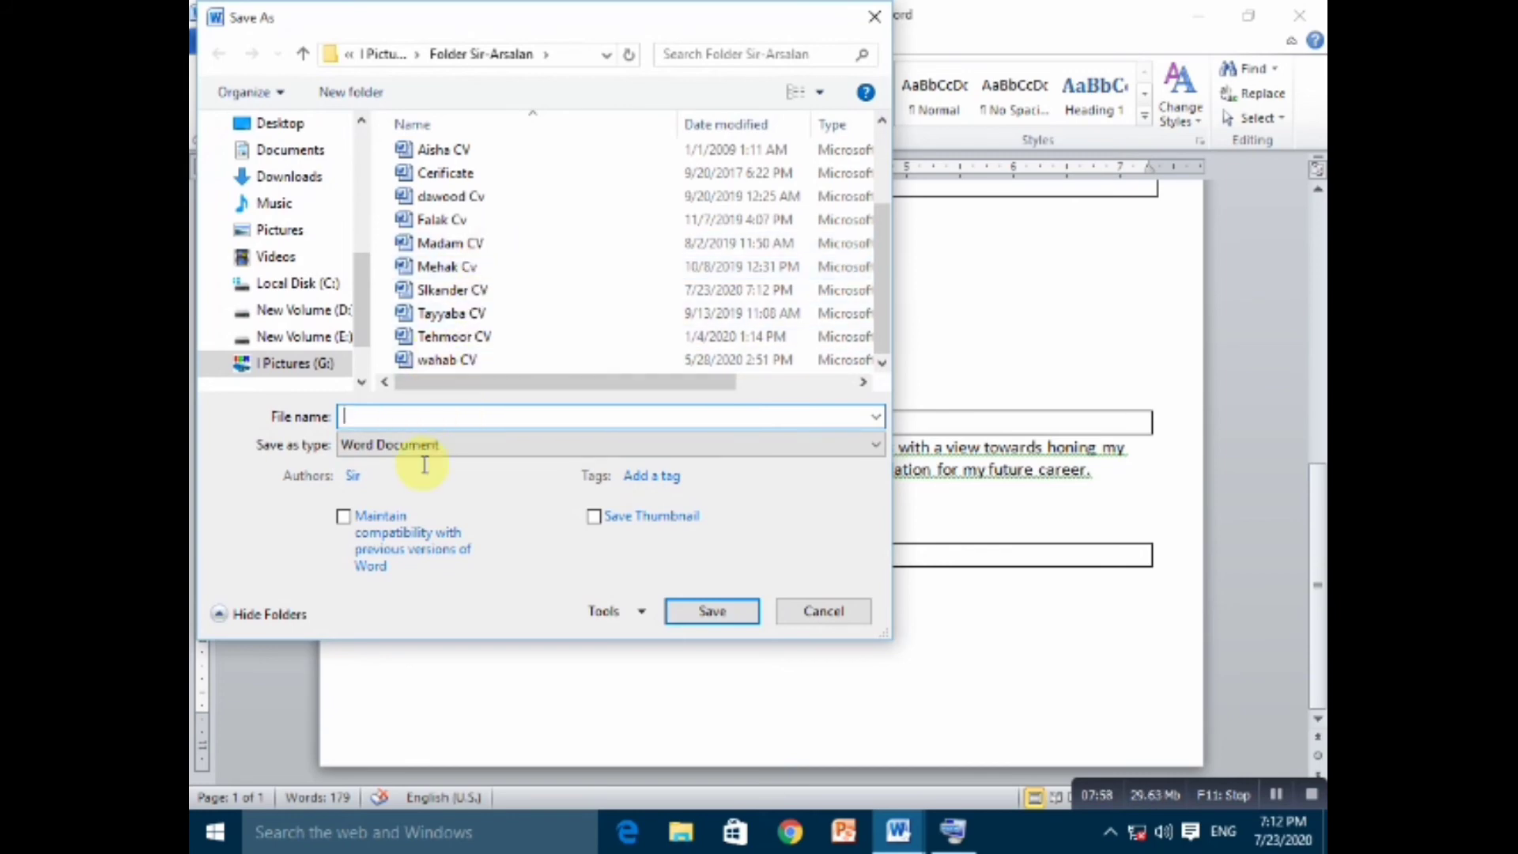
type("Sika")
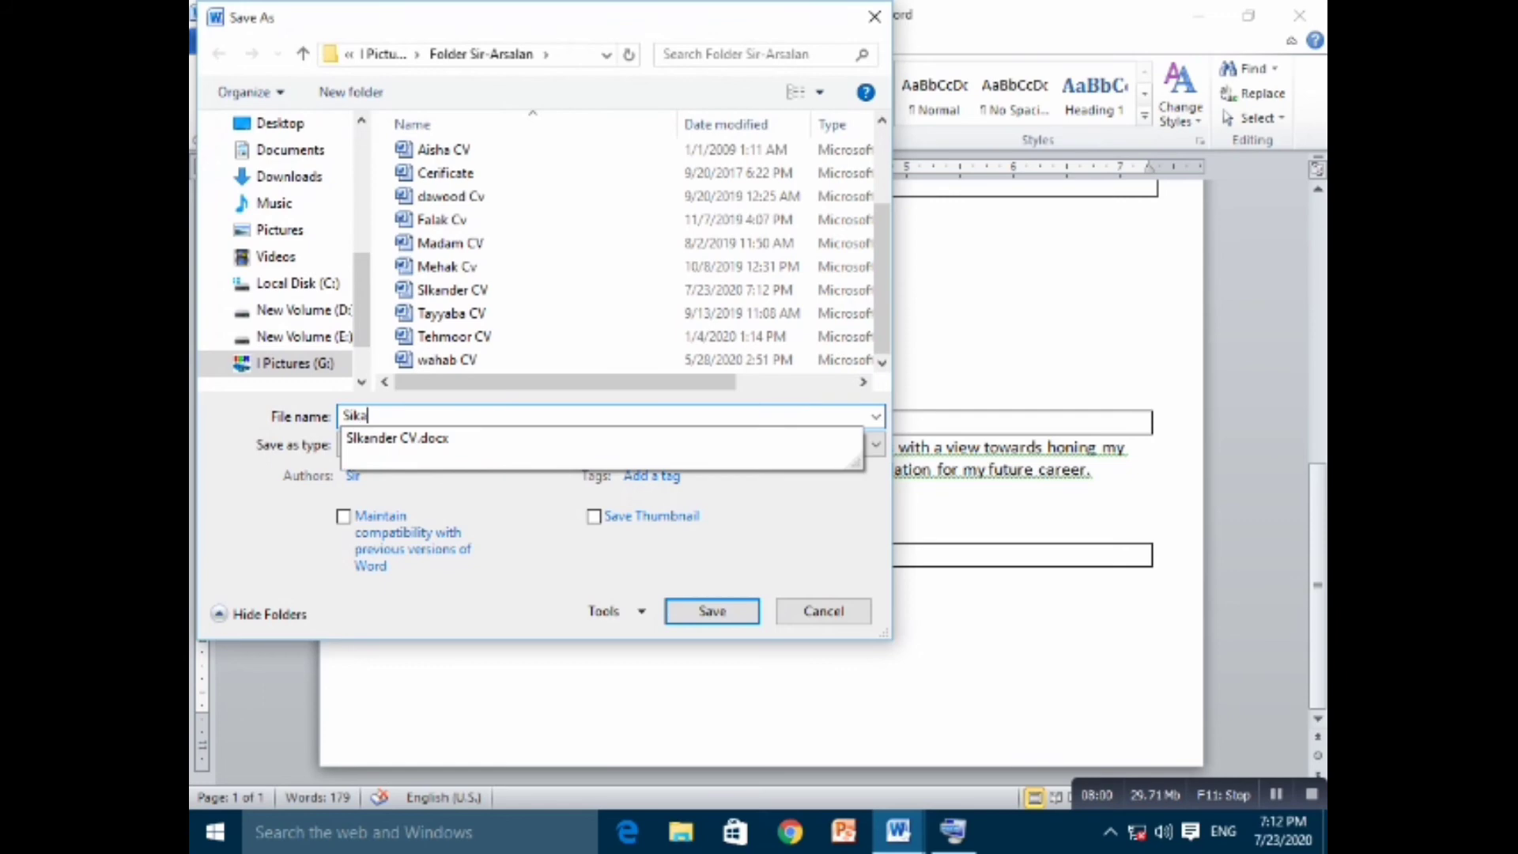
type("nderv 2")
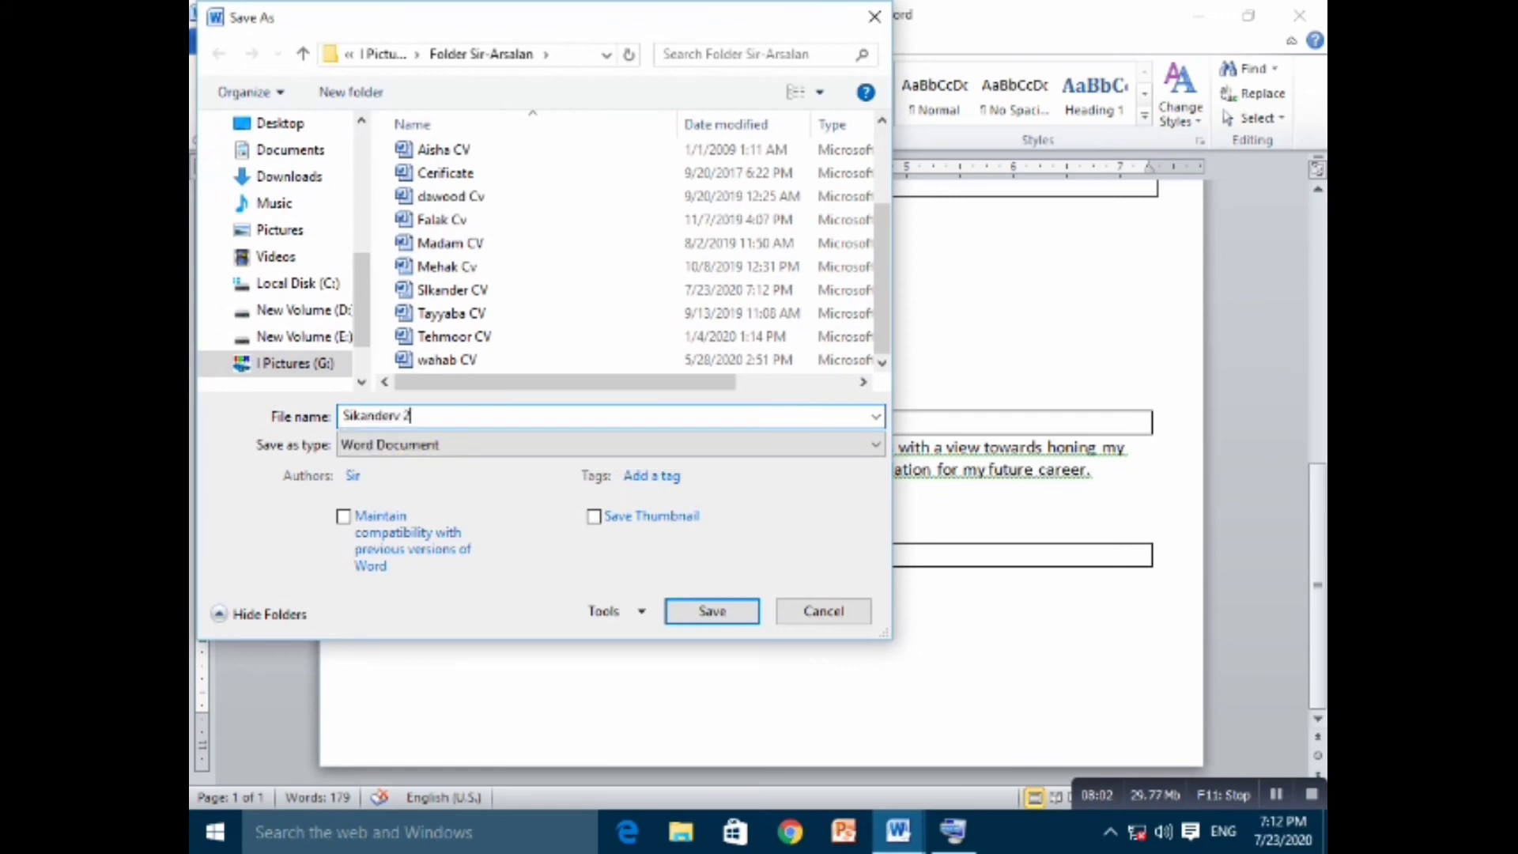
key("BackSpace")
key("BackSpace")
key("BackSpace")
type(" 2")
key("Return")
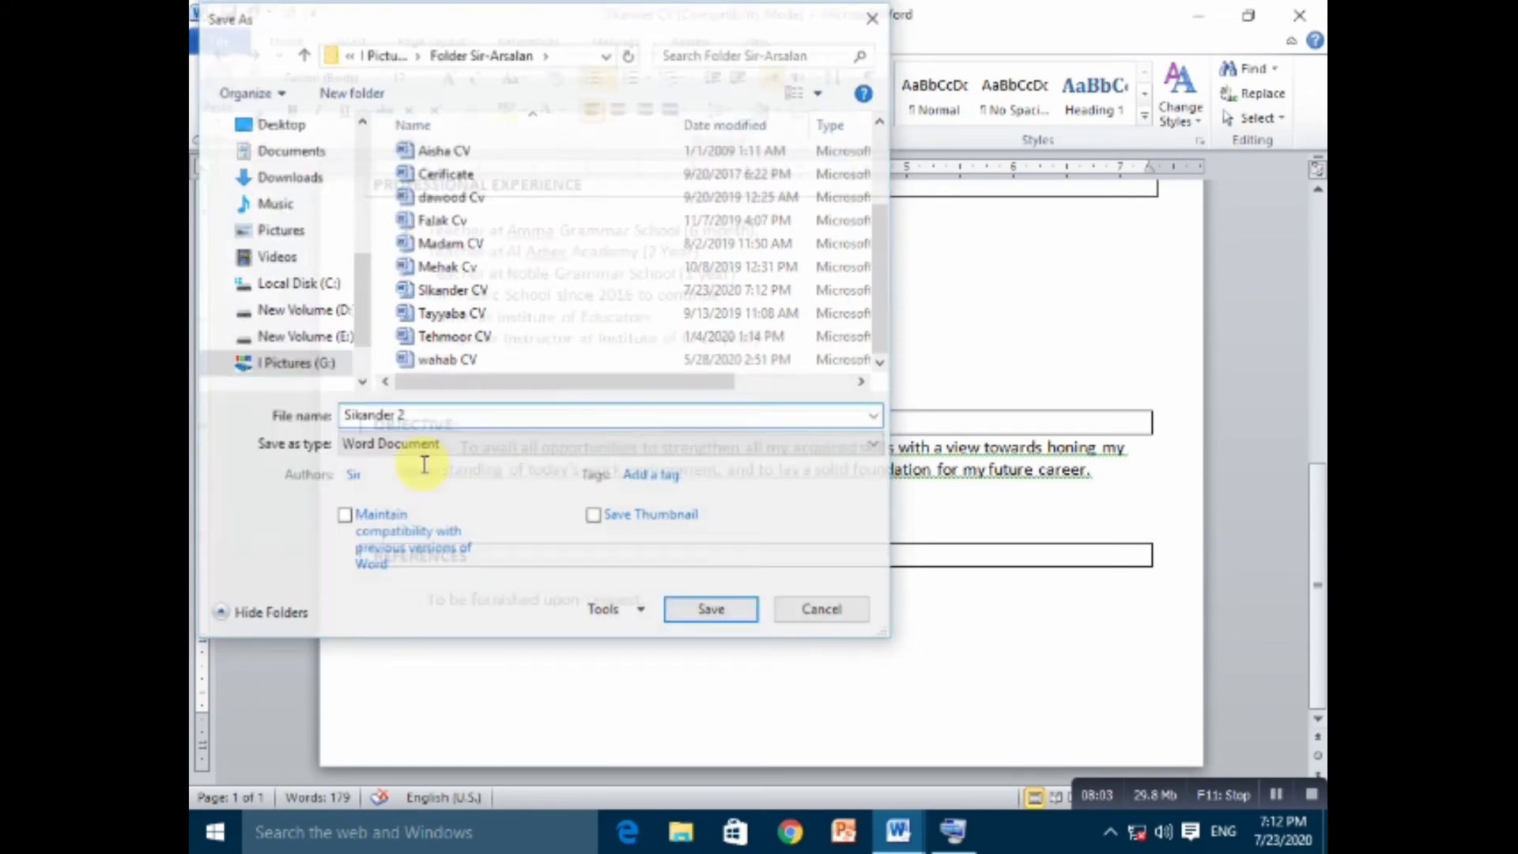
left_click(1009, 465)
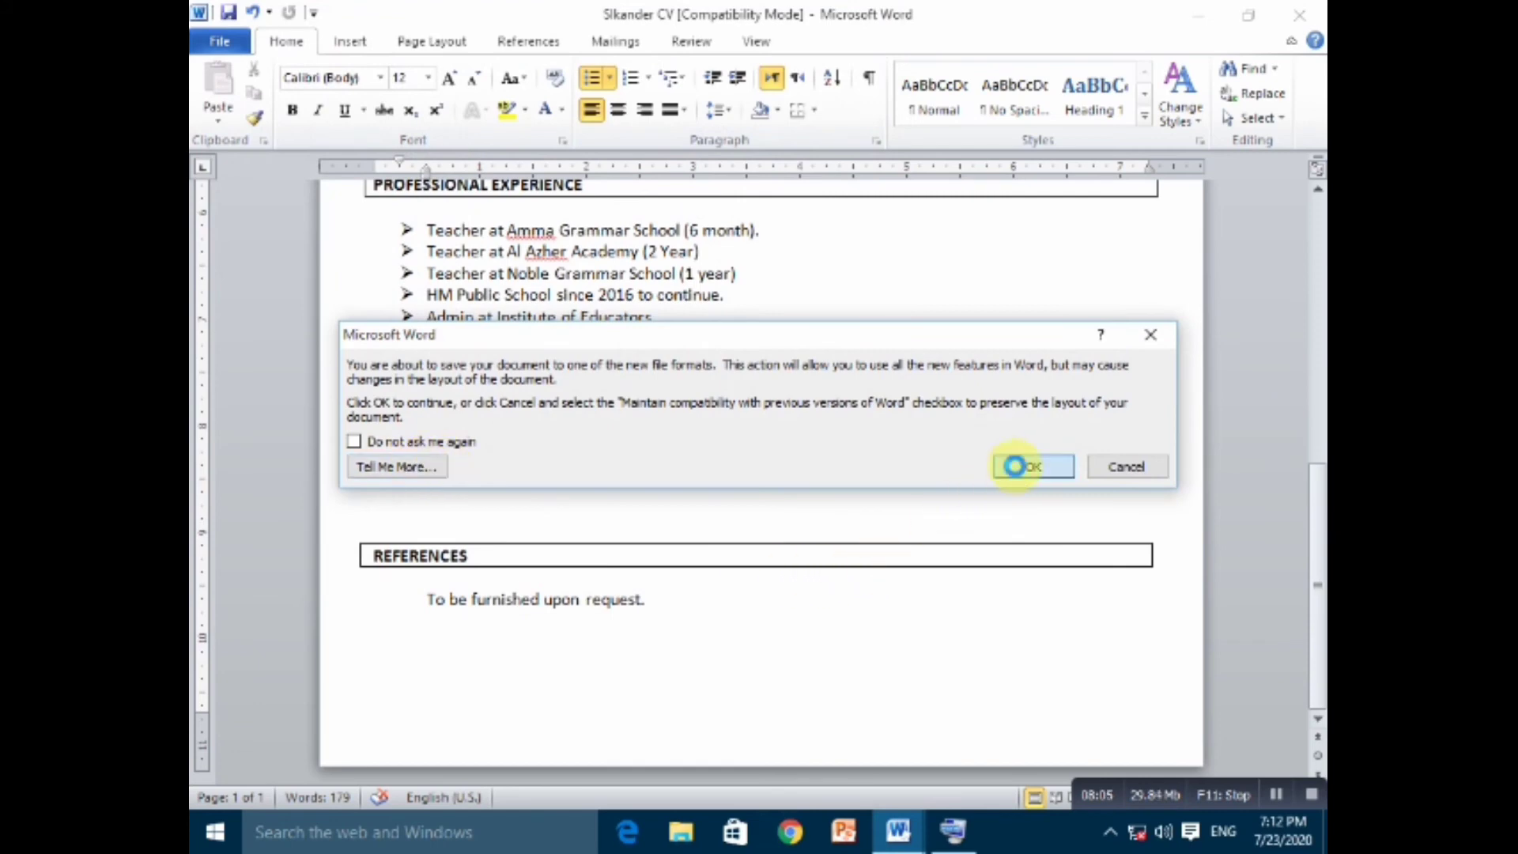
Open the CV copy's print settings, try 23 as the number of copies, and clear that entry.
left_click(214, 42)
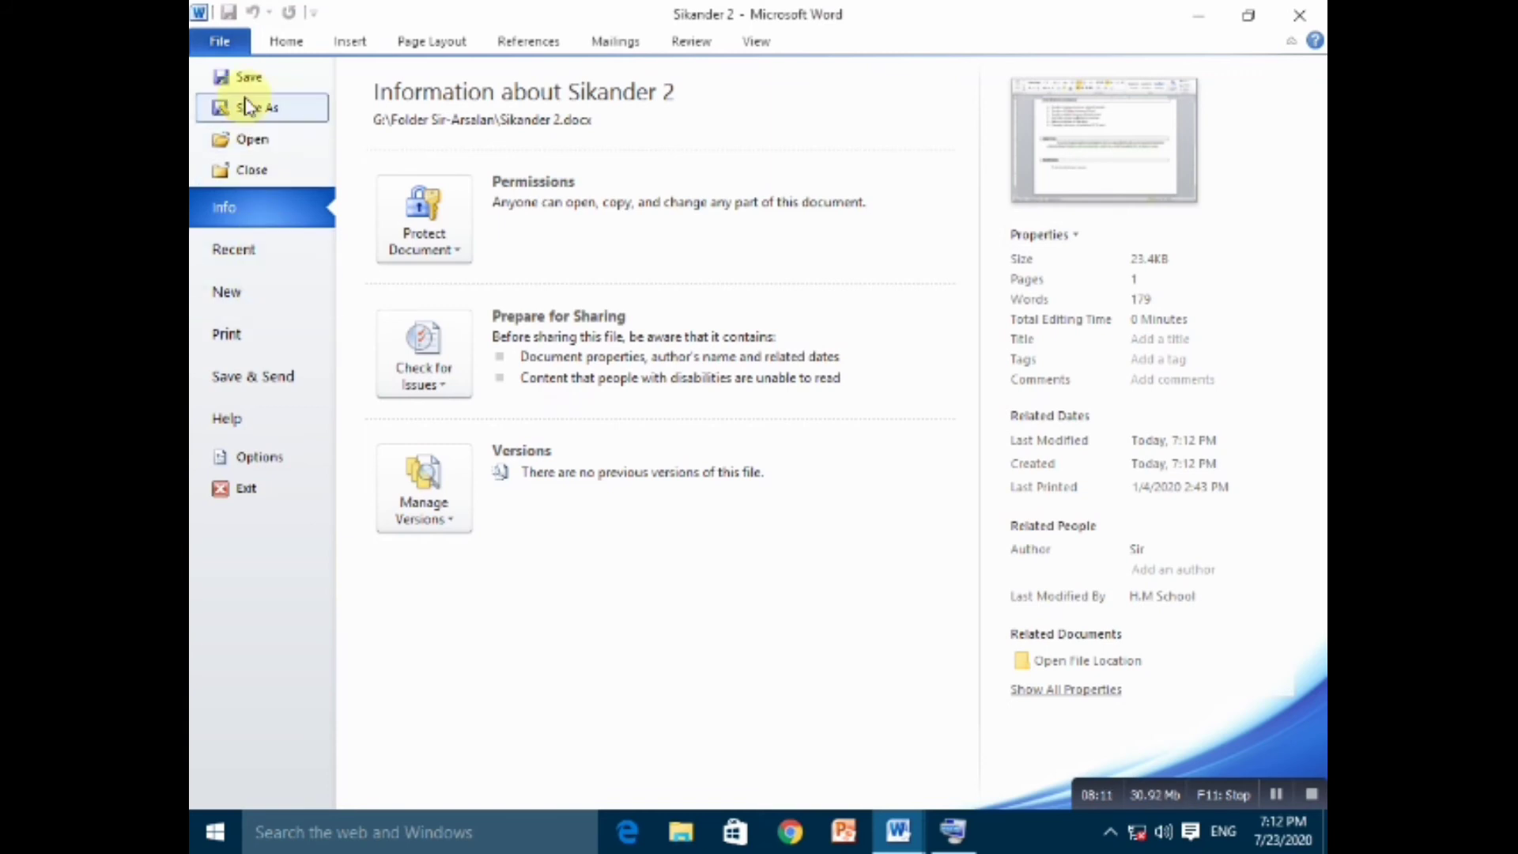
left_click(215, 44)
left_click(215, 44)
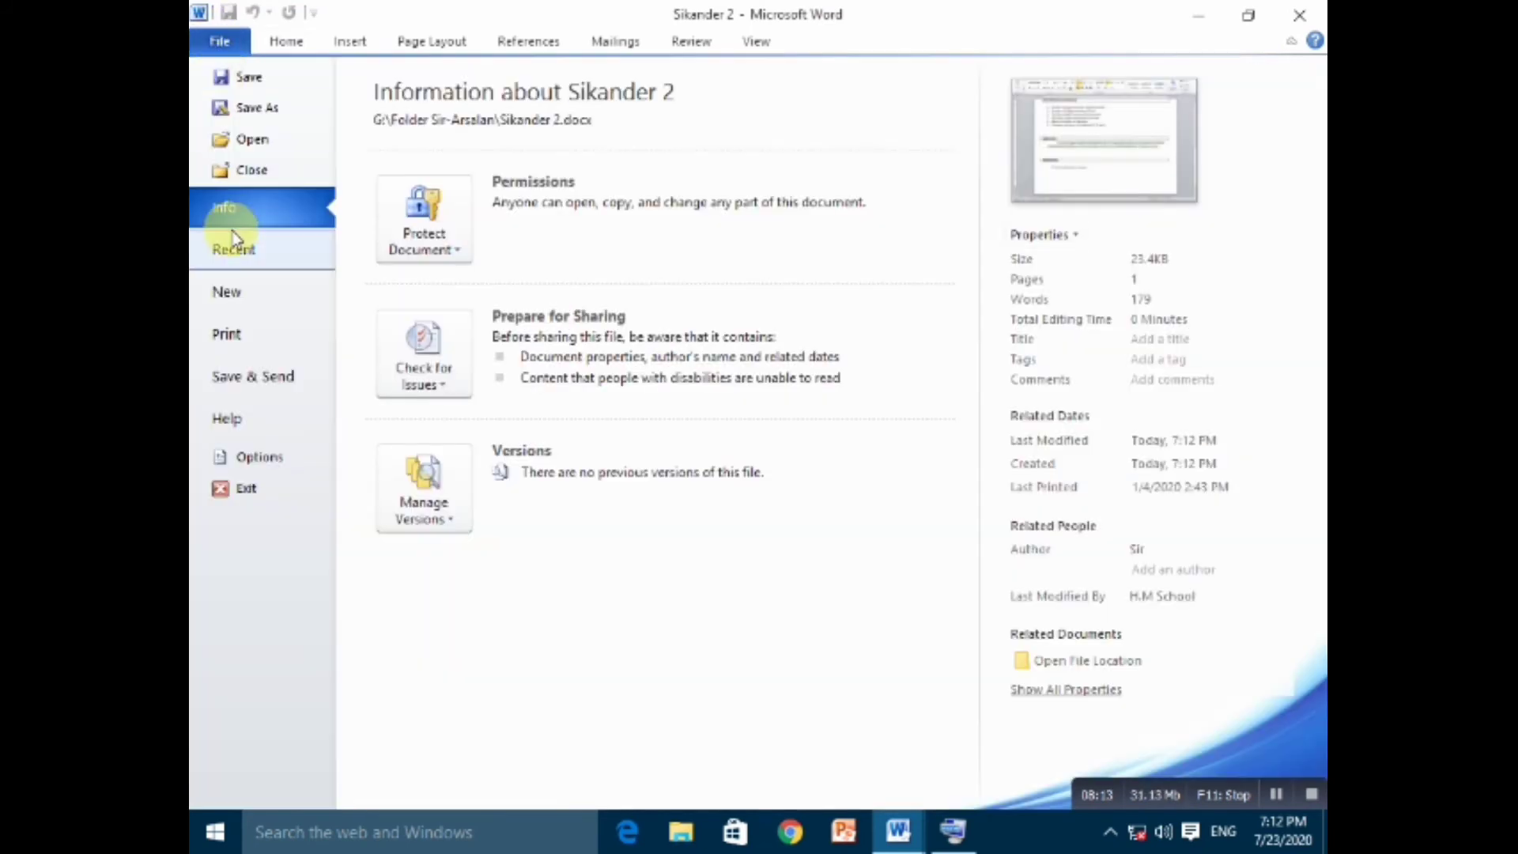
left_click(238, 335)
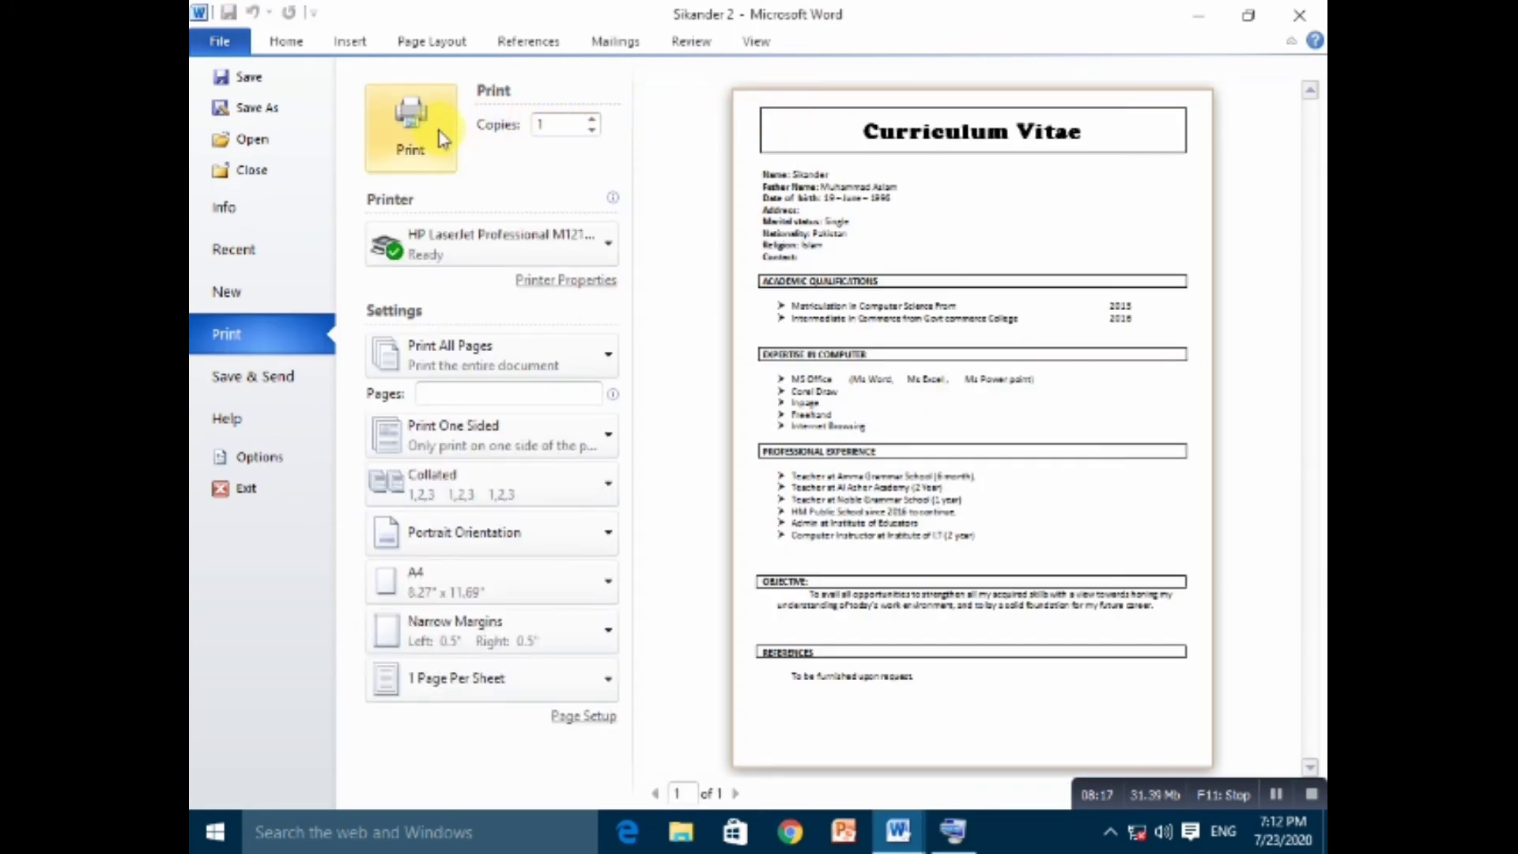
double_click(556, 131)
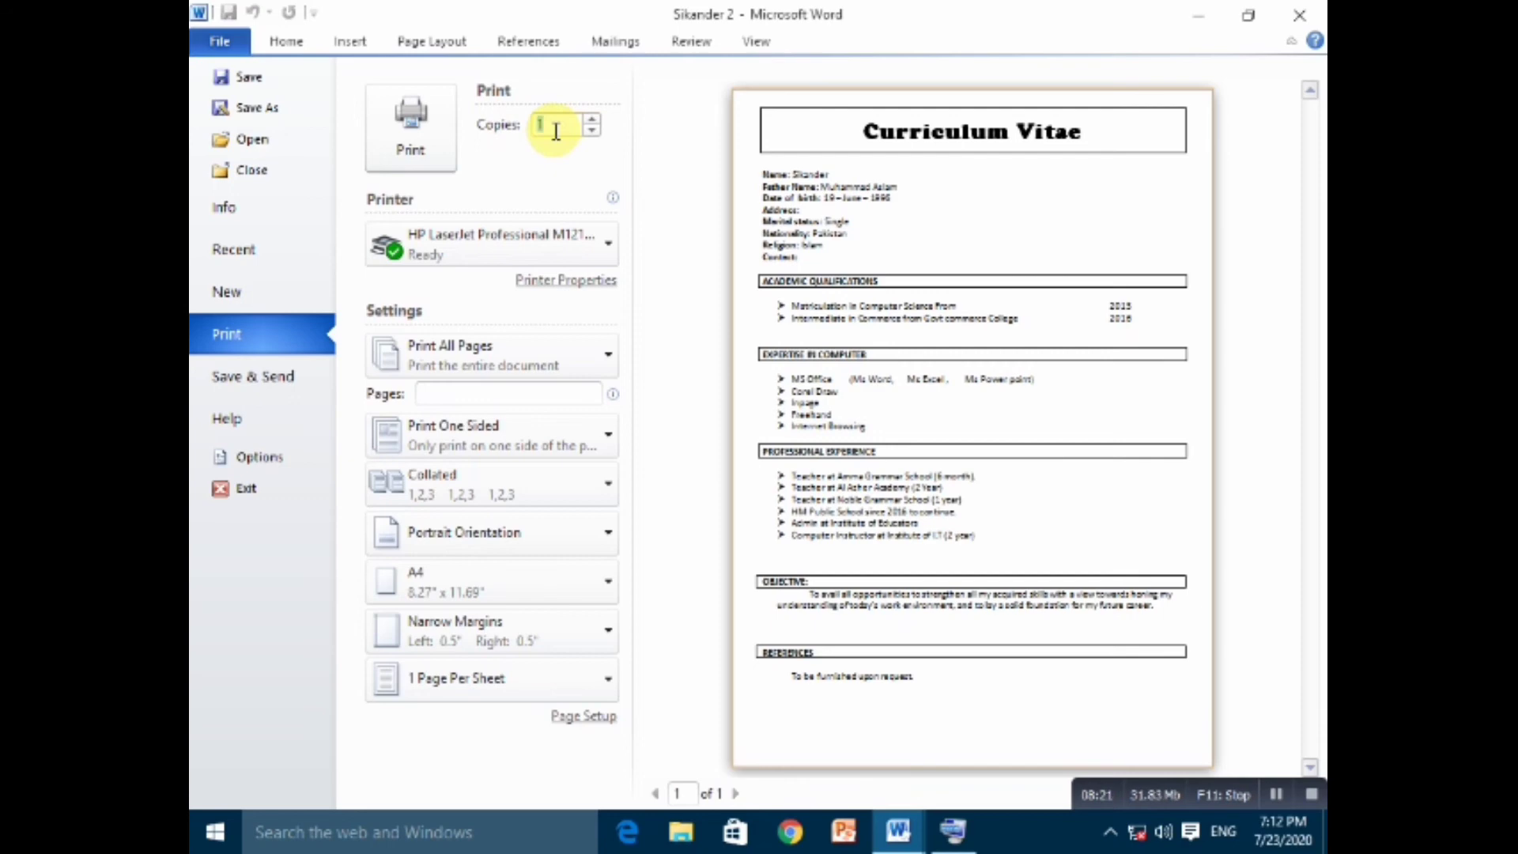
type("23")
key("BackSpace")
key("BackSpace")
Choose the HP LaserJet Professional M1217nfw MFP_2 printer for the CV and limit printing to the current page.
left_click(604, 249)
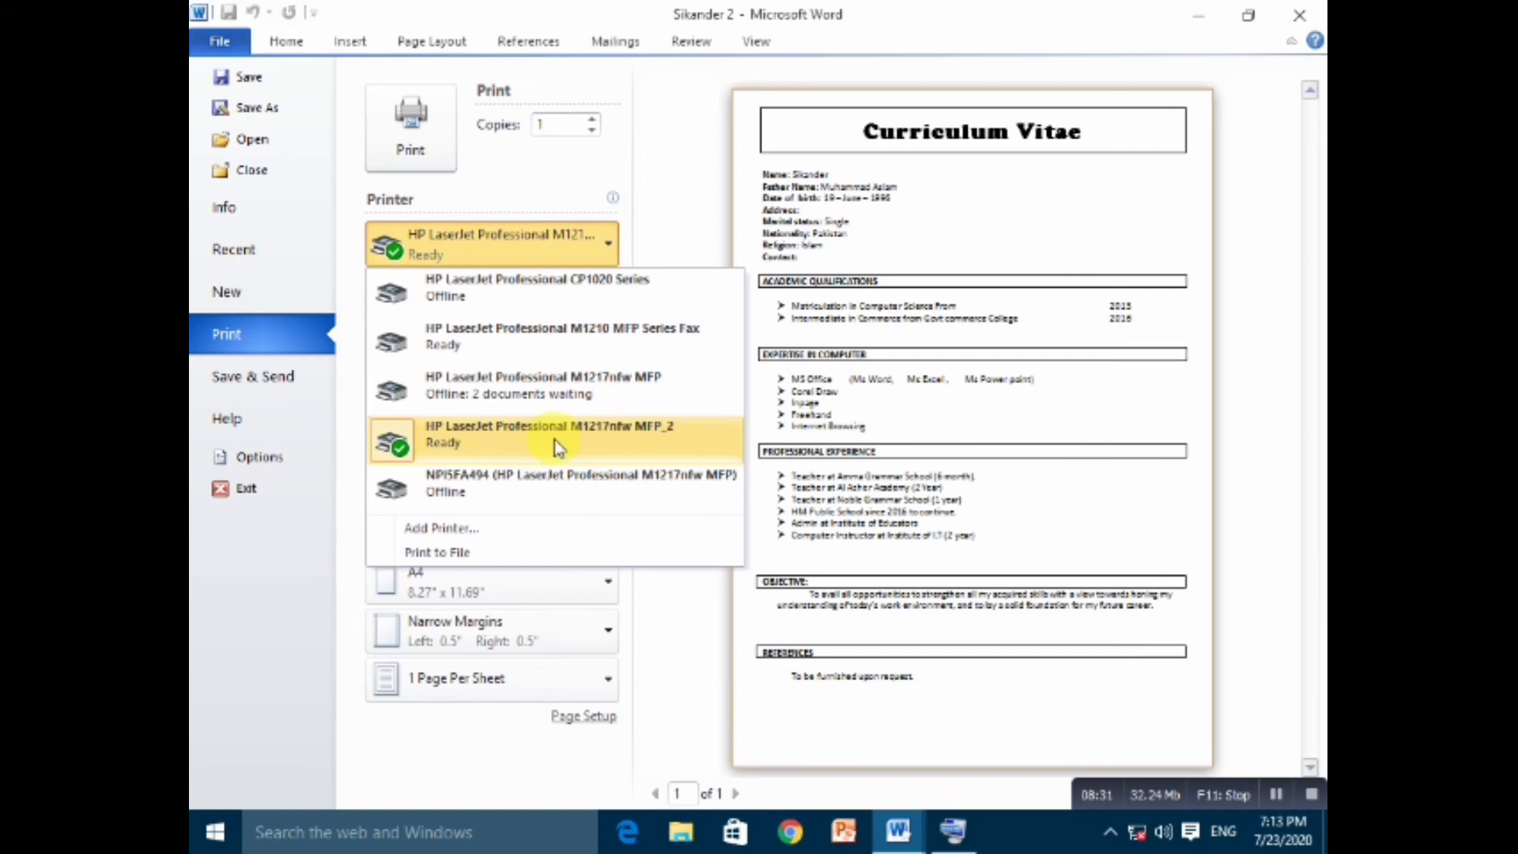
left_click(670, 447)
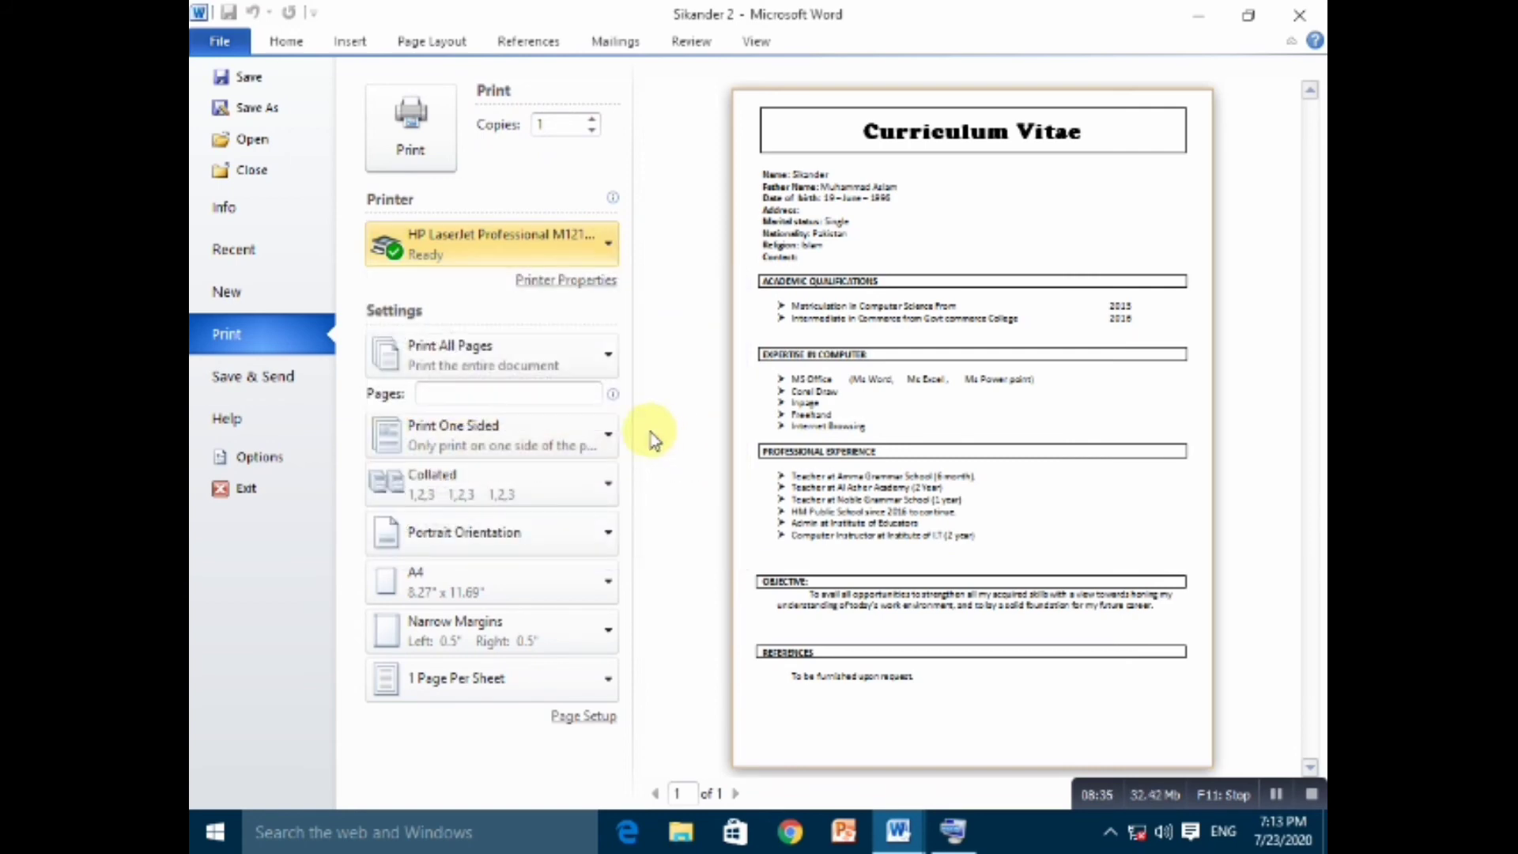
left_click(525, 350)
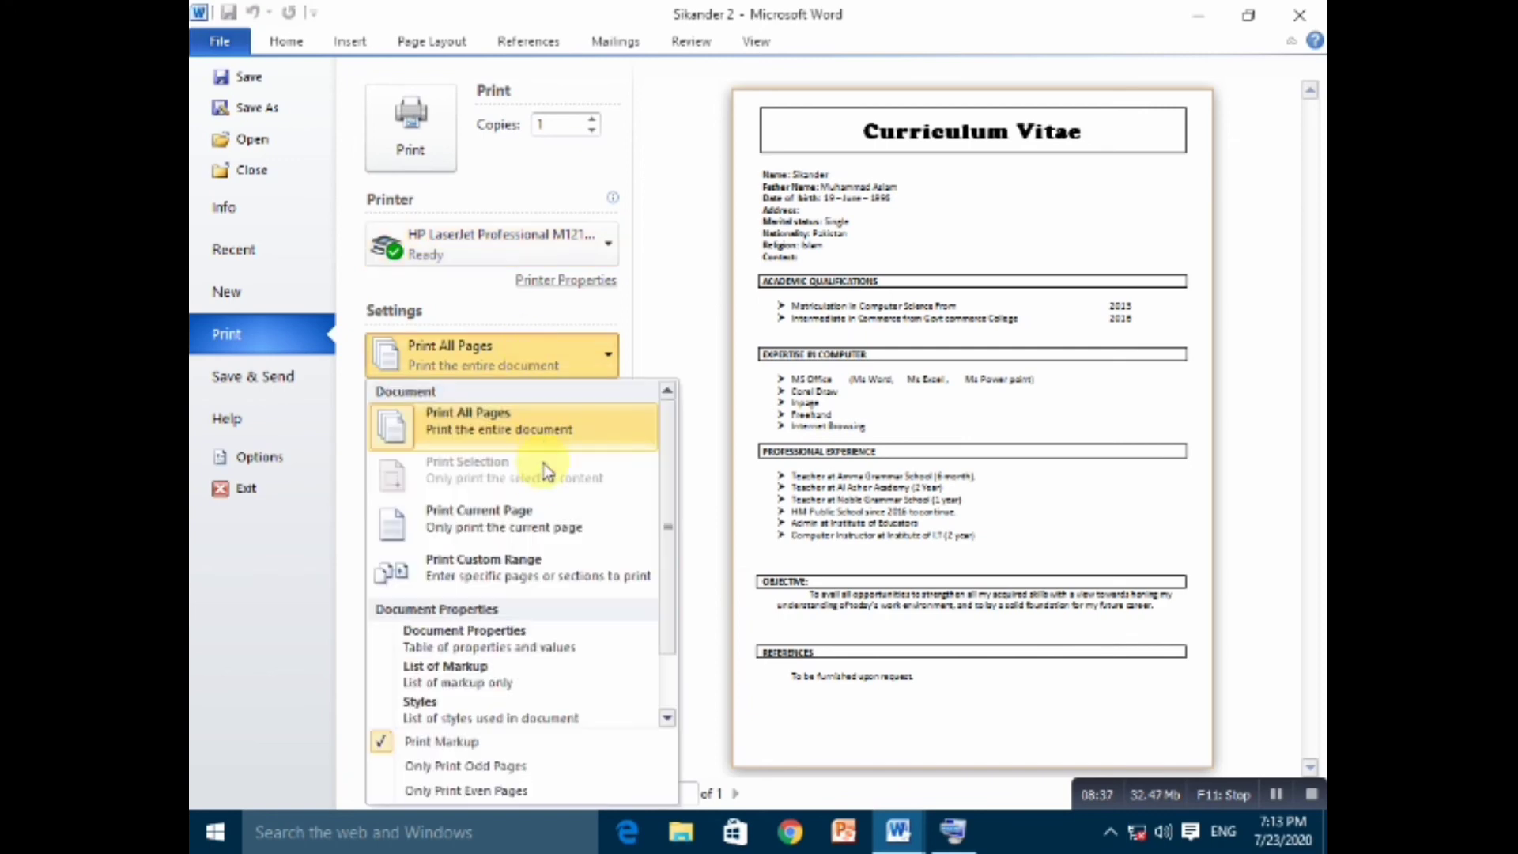
left_click(545, 530)
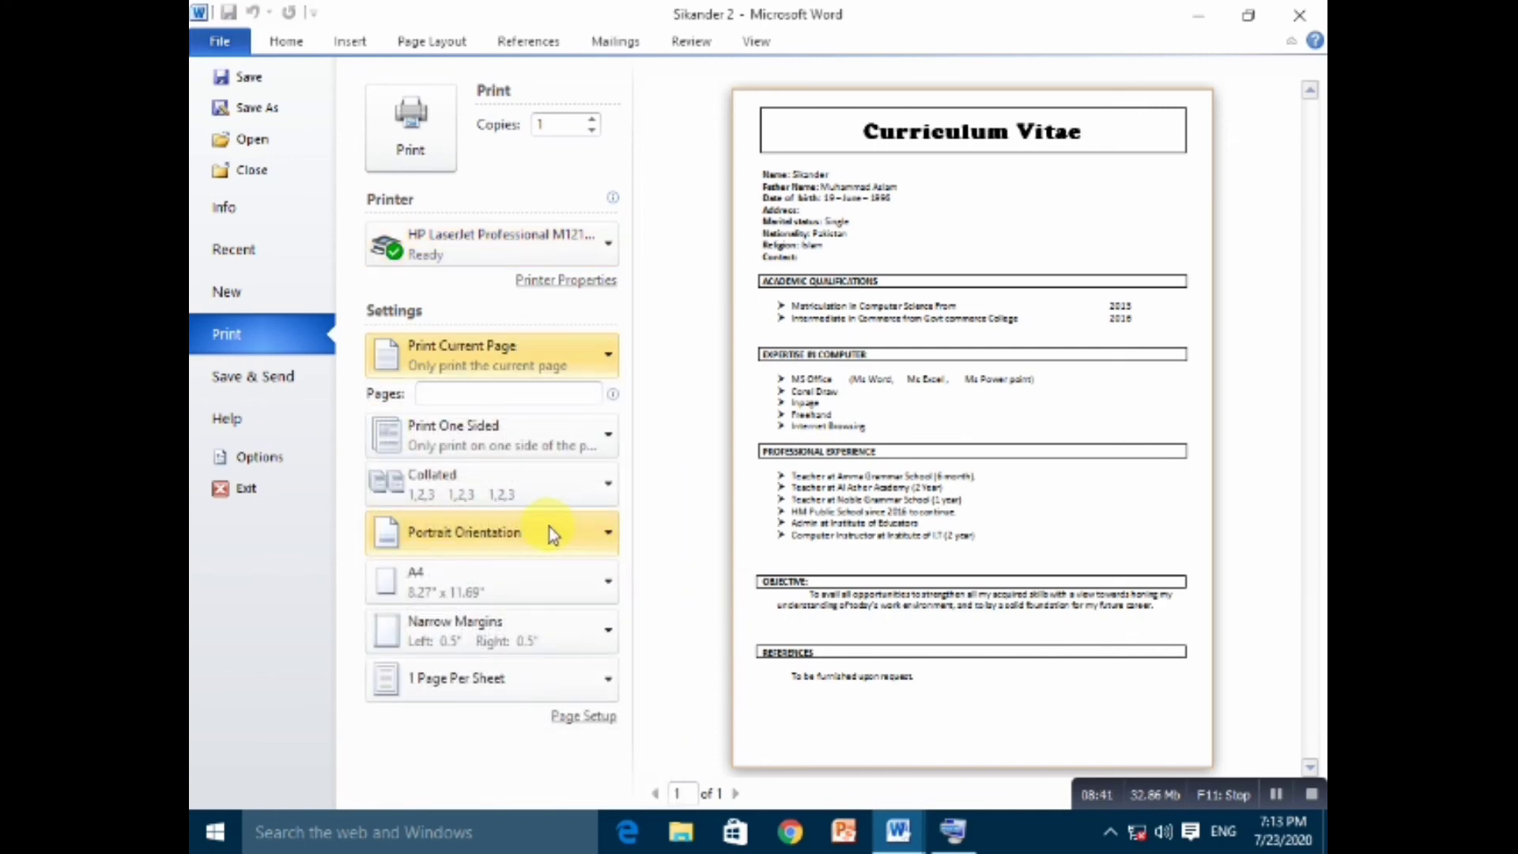
left_click(596, 357)
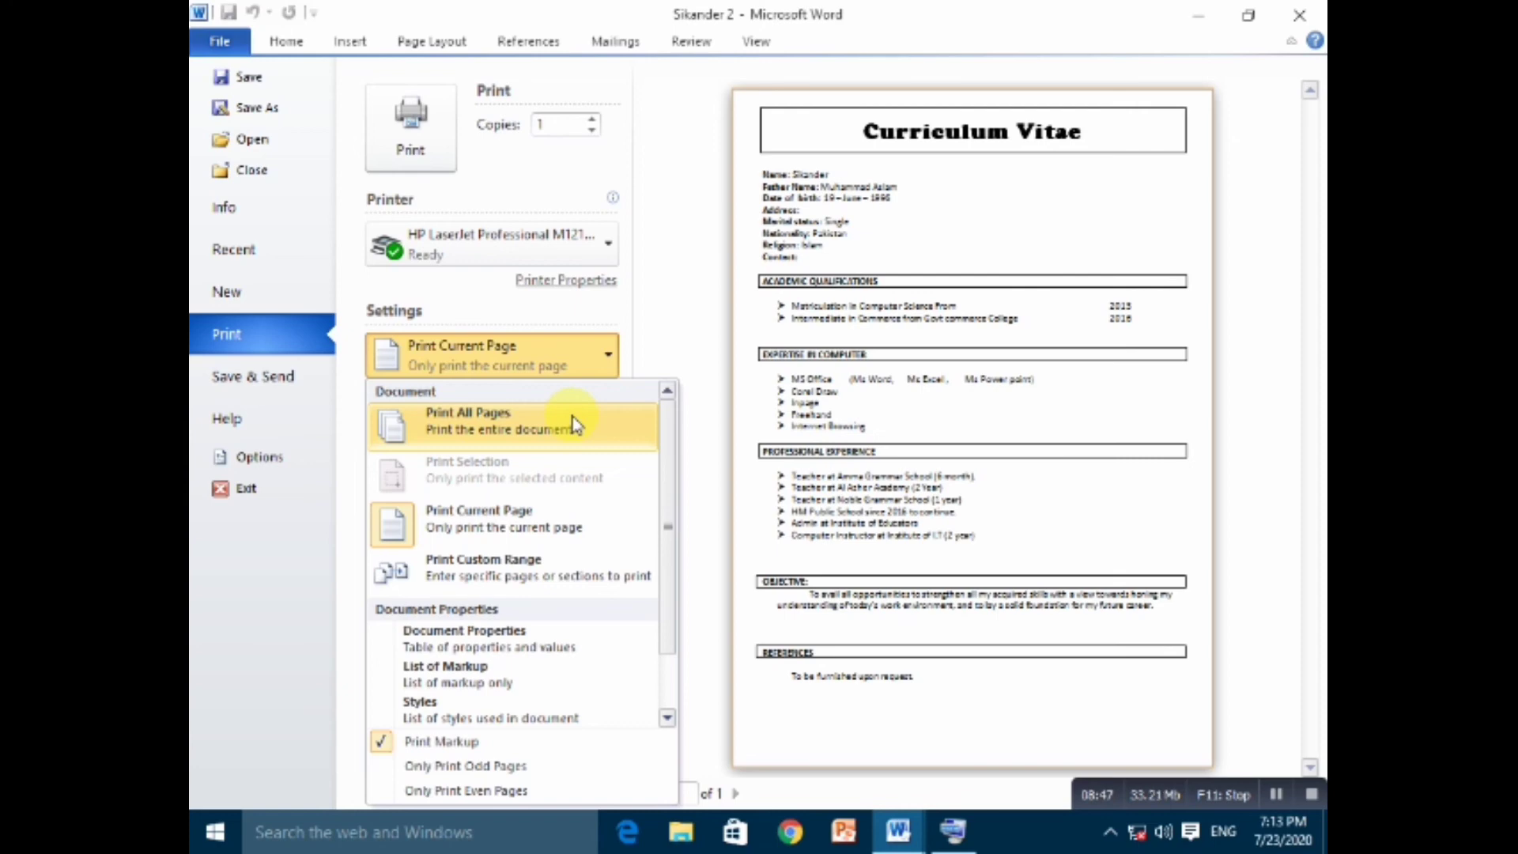
left_click(594, 528)
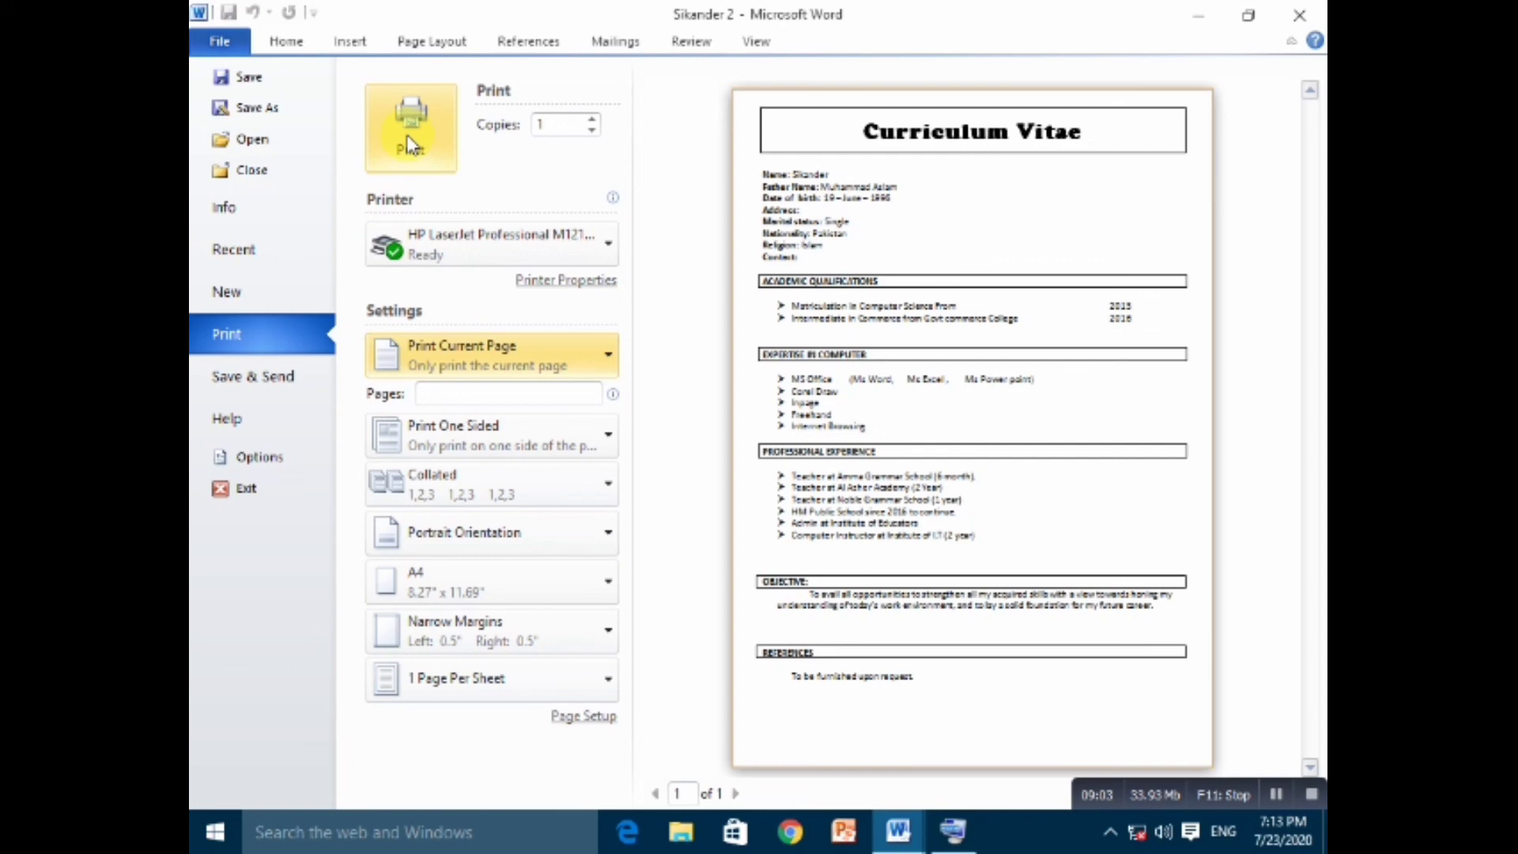
Save a copy of the CV as a PDF on the Desktop, keeping the suggested file name.
left_click(225, 43)
left_click(222, 39)
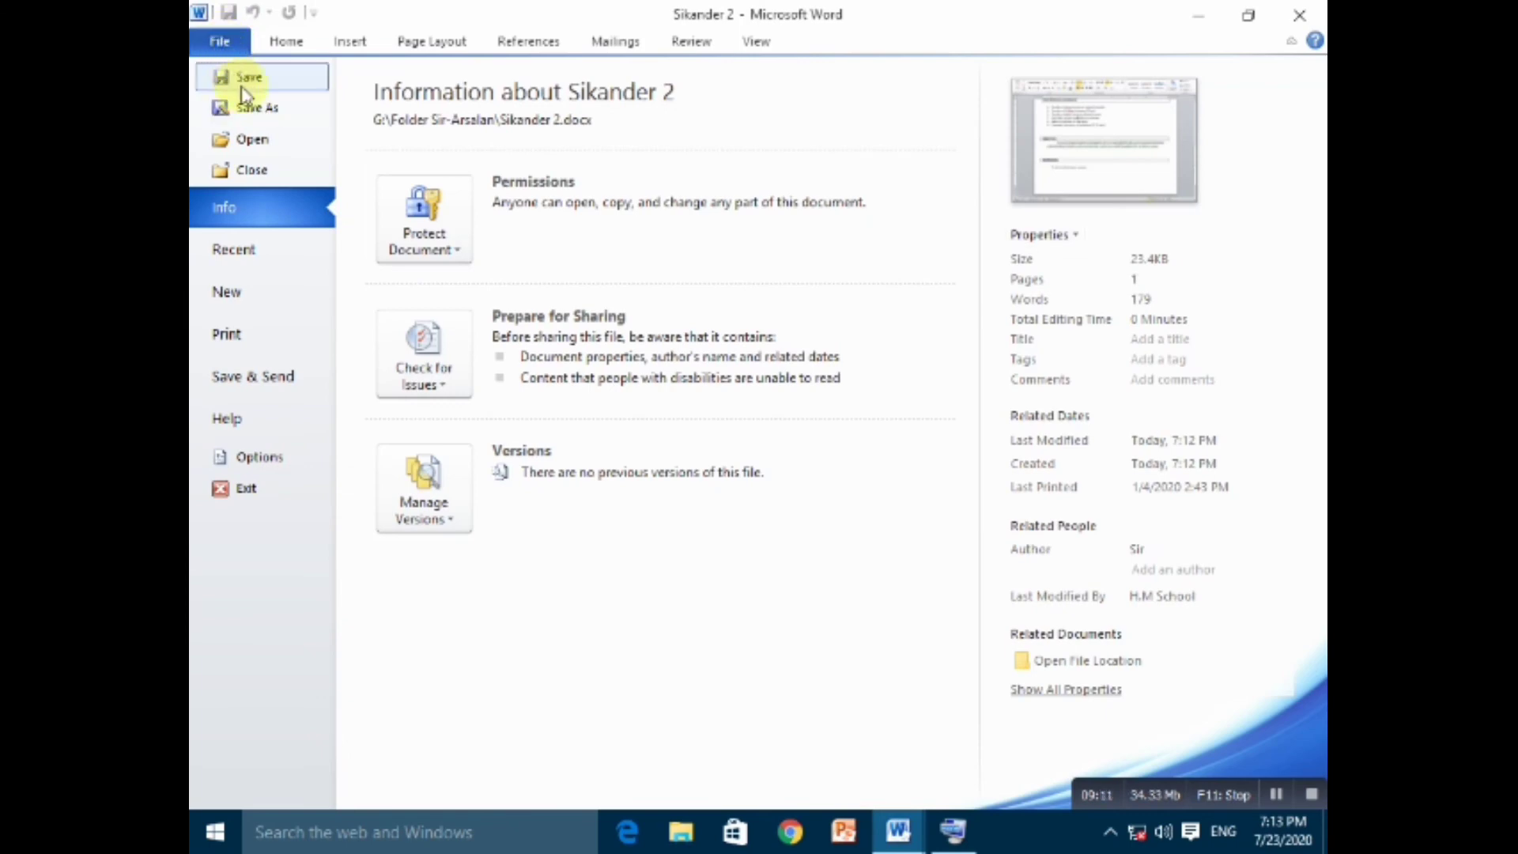
left_click(254, 110)
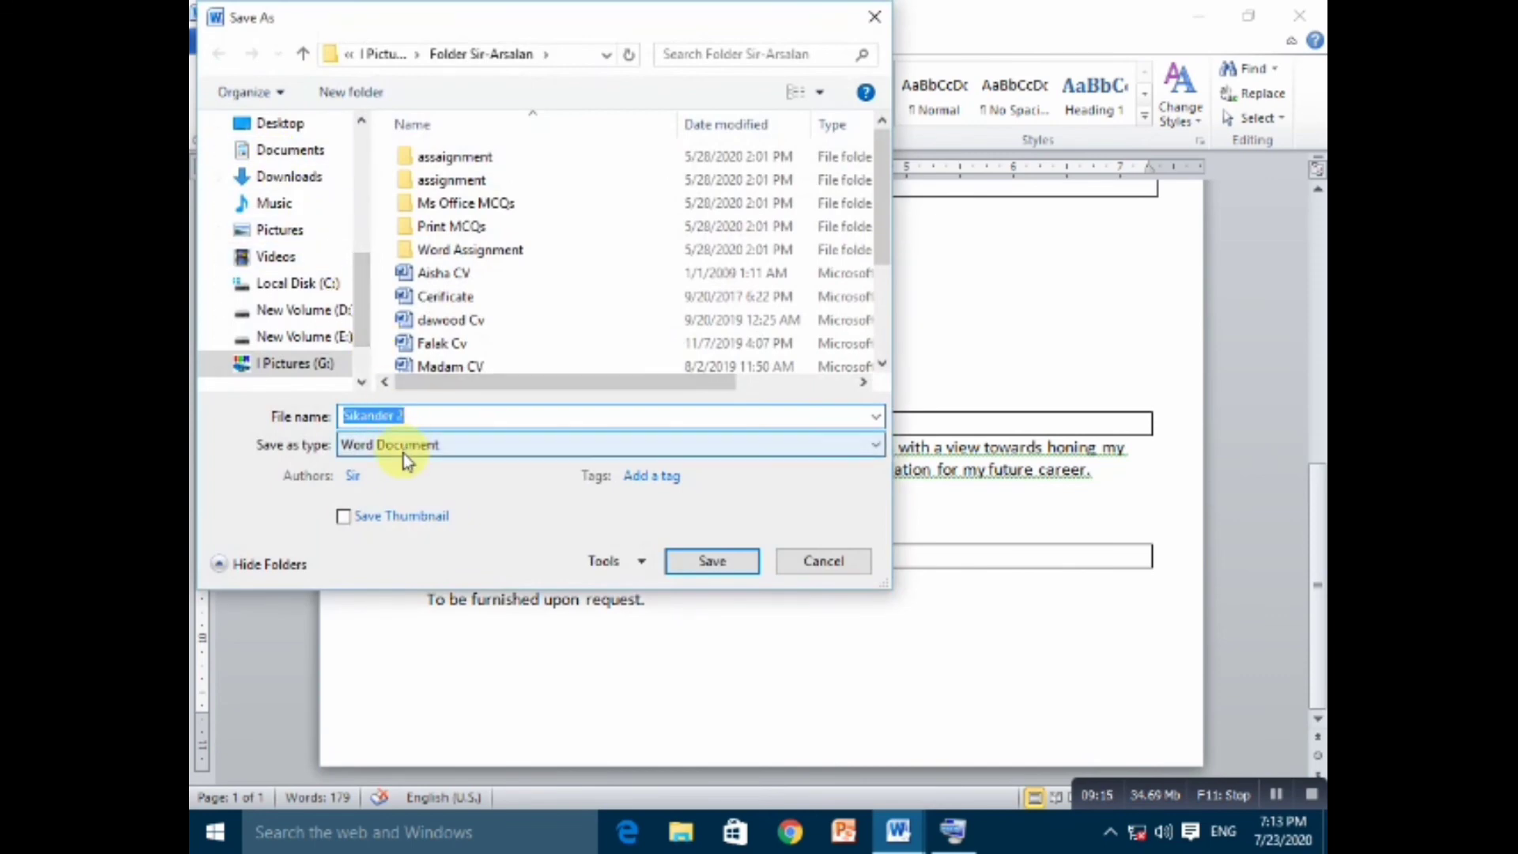
left_click(344, 445)
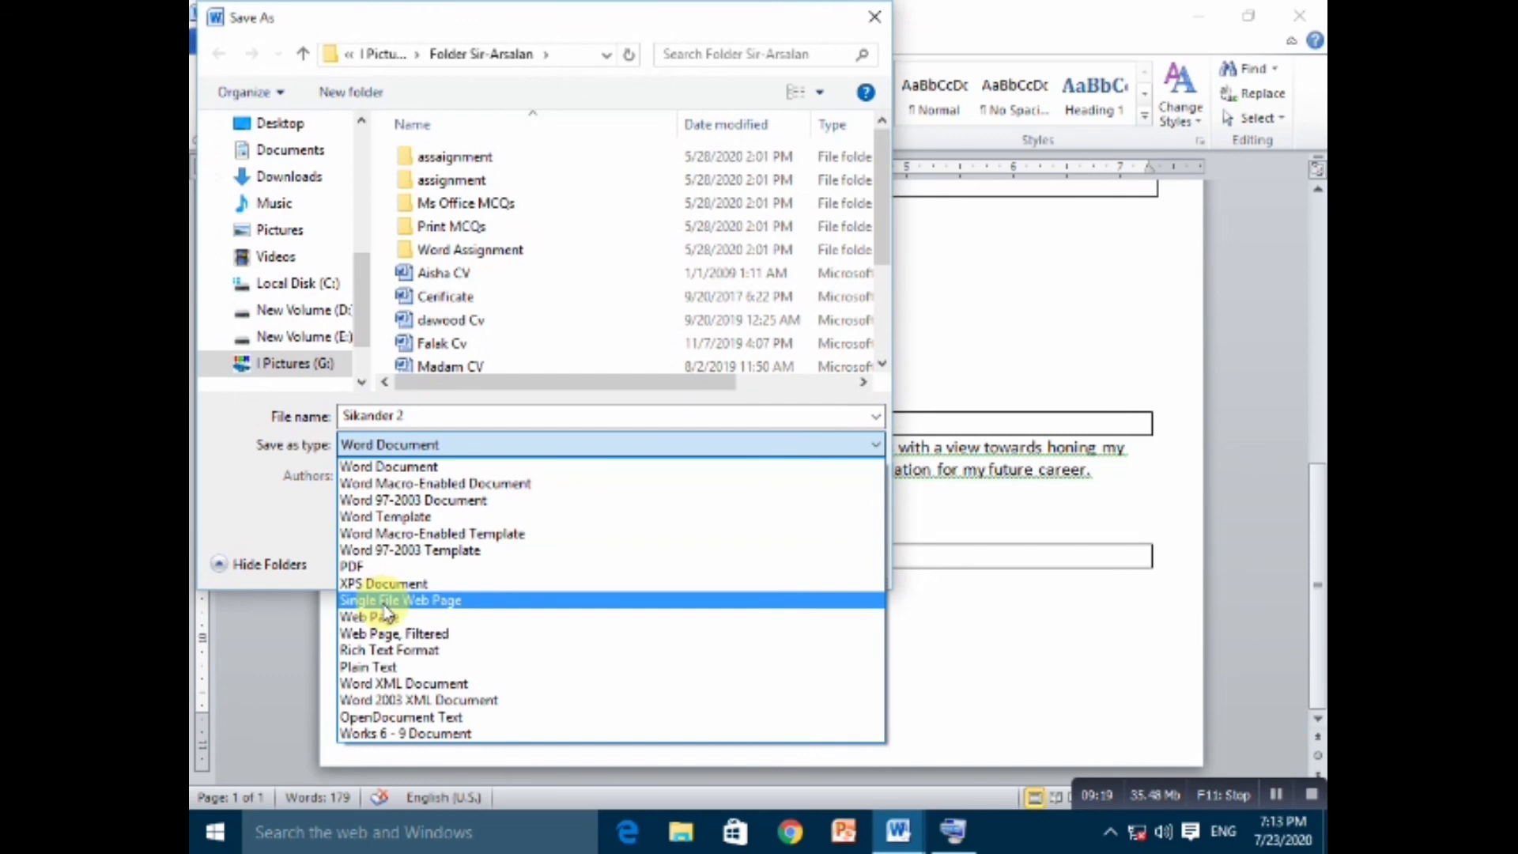
left_click(388, 567)
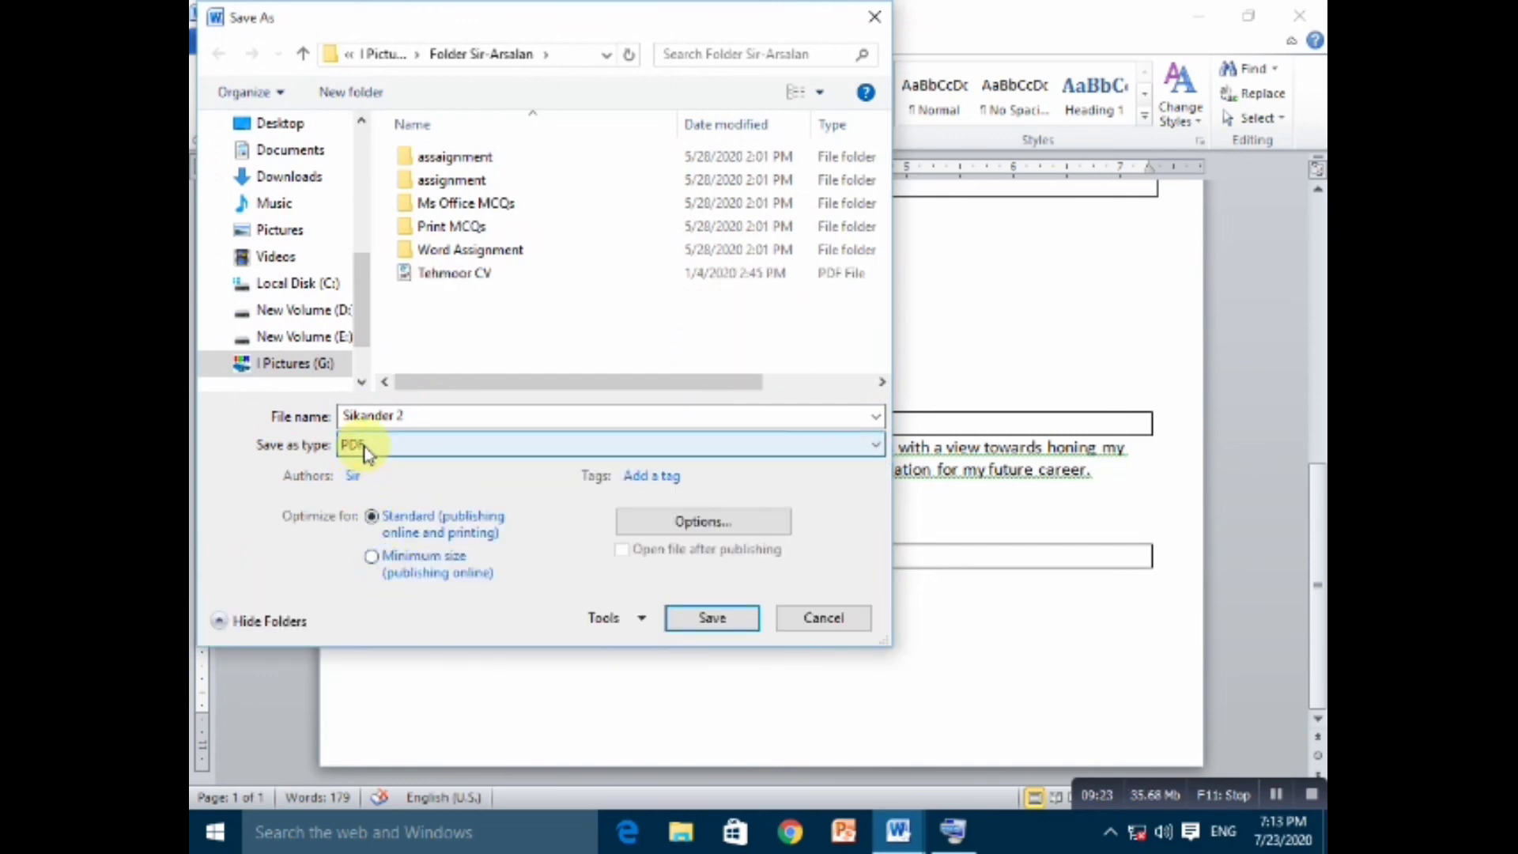
left_click(279, 127)
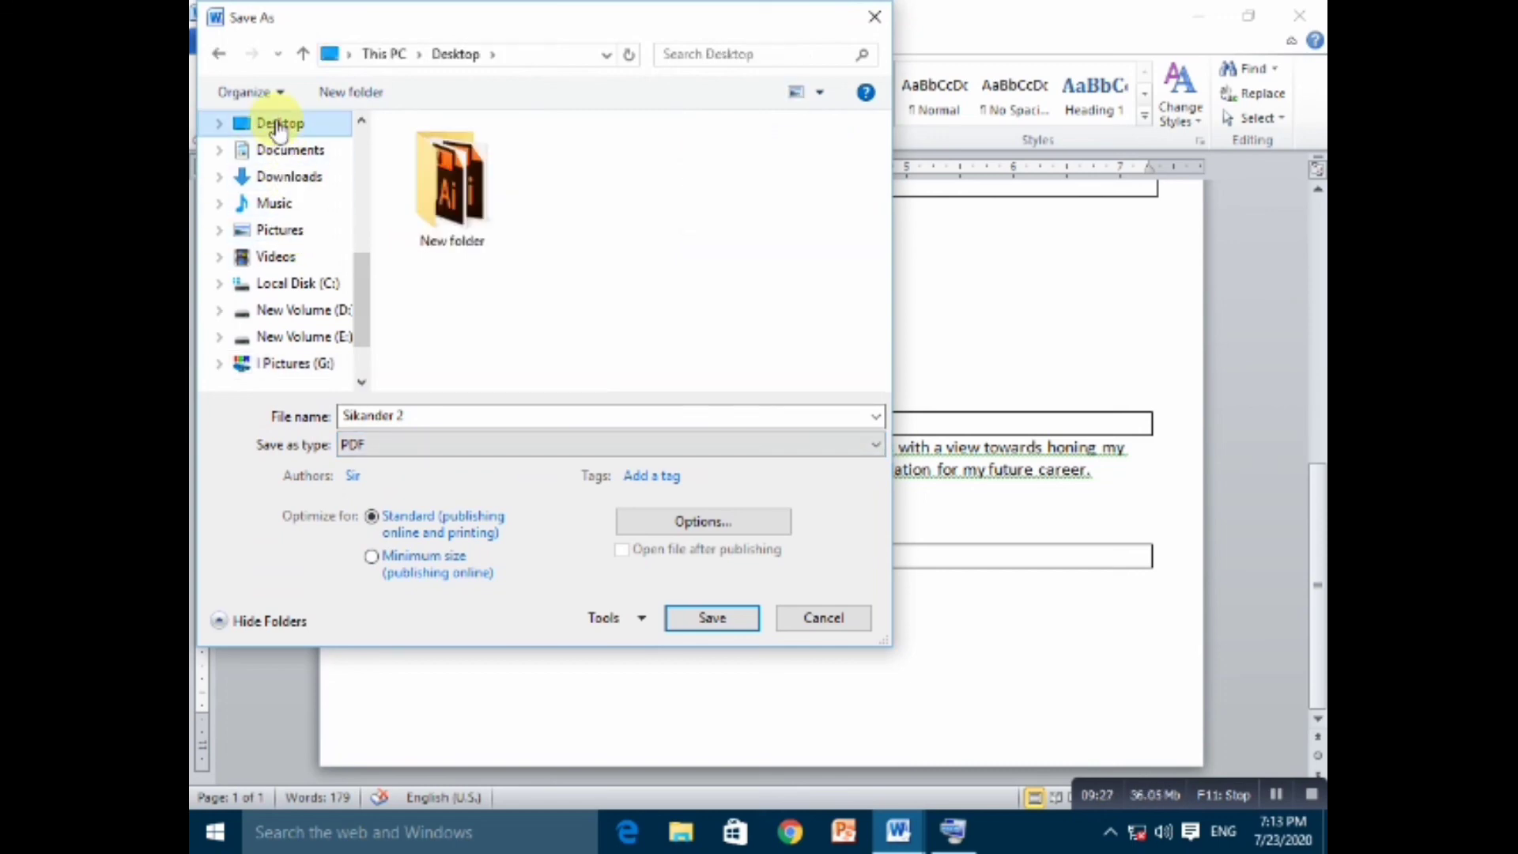
left_click(712, 618)
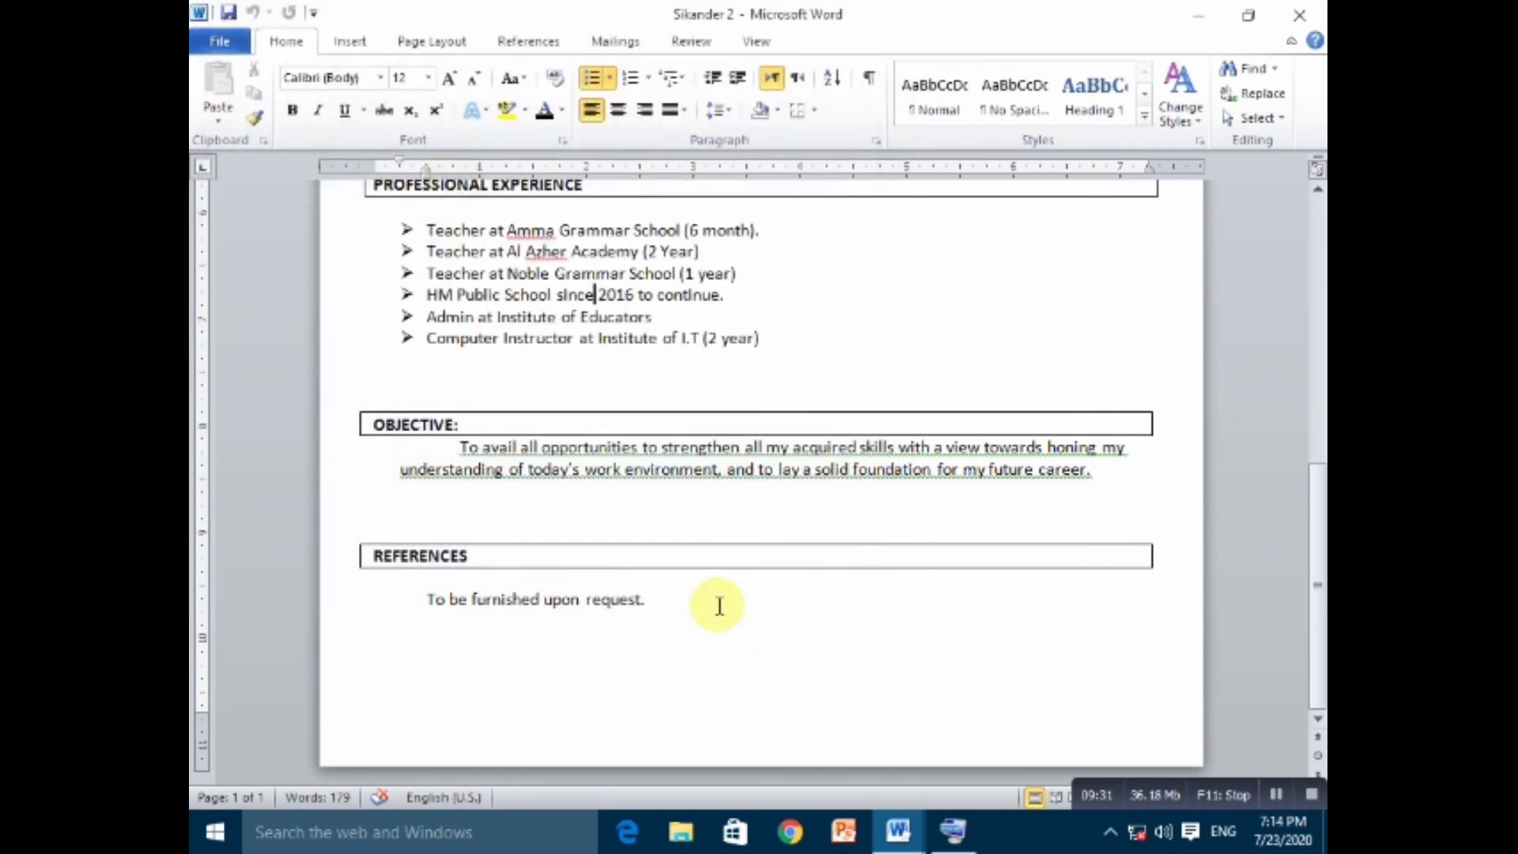
Switch to the desktop, open the CV's PDF in Microsoft Edge, look through it, close it and refresh the desktop.
left_click(1202, 15)
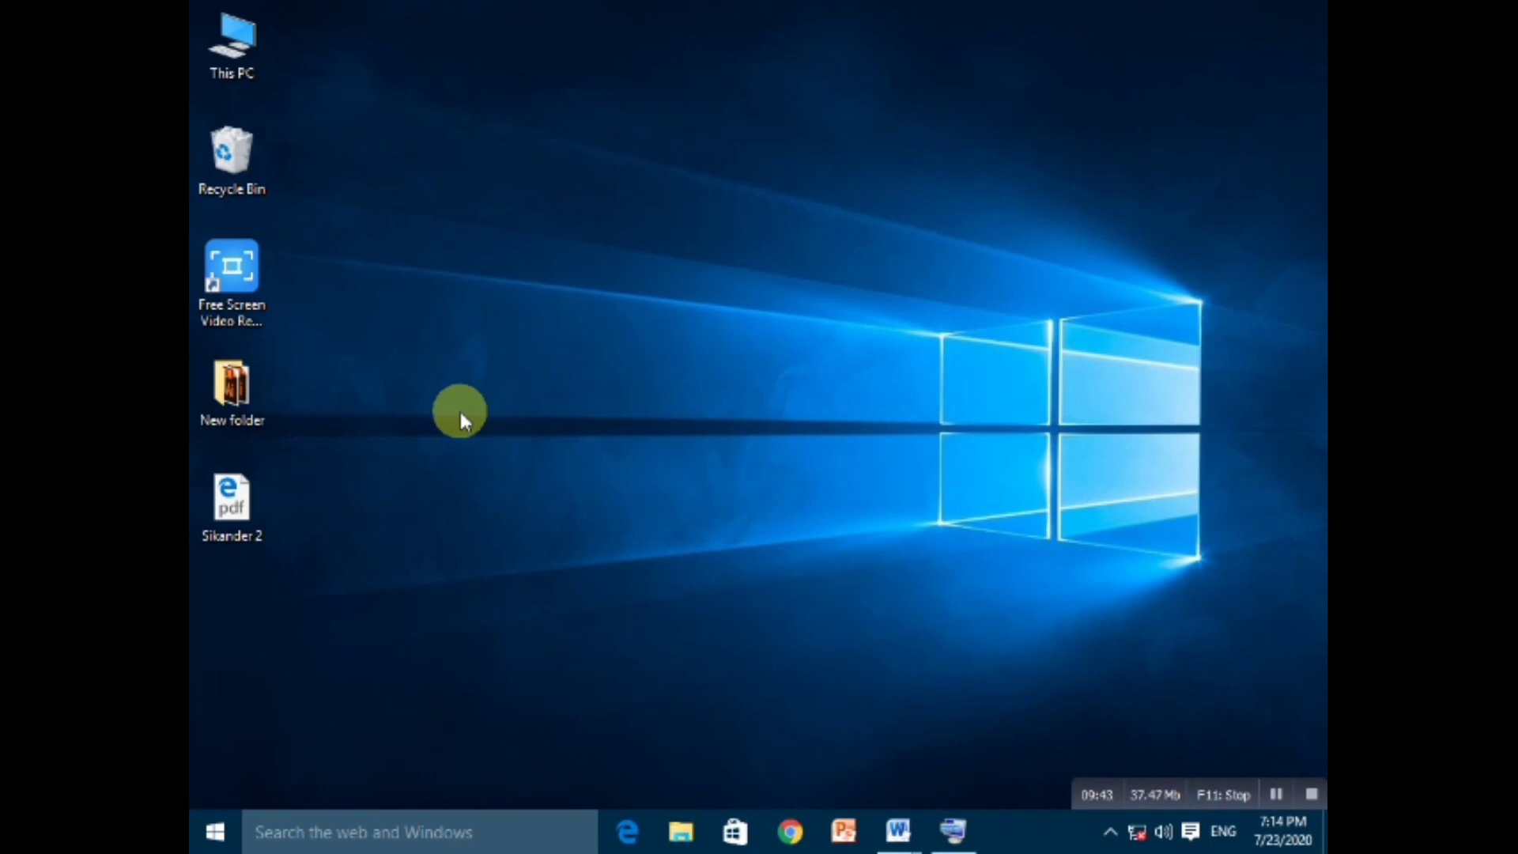
double_click(246, 530)
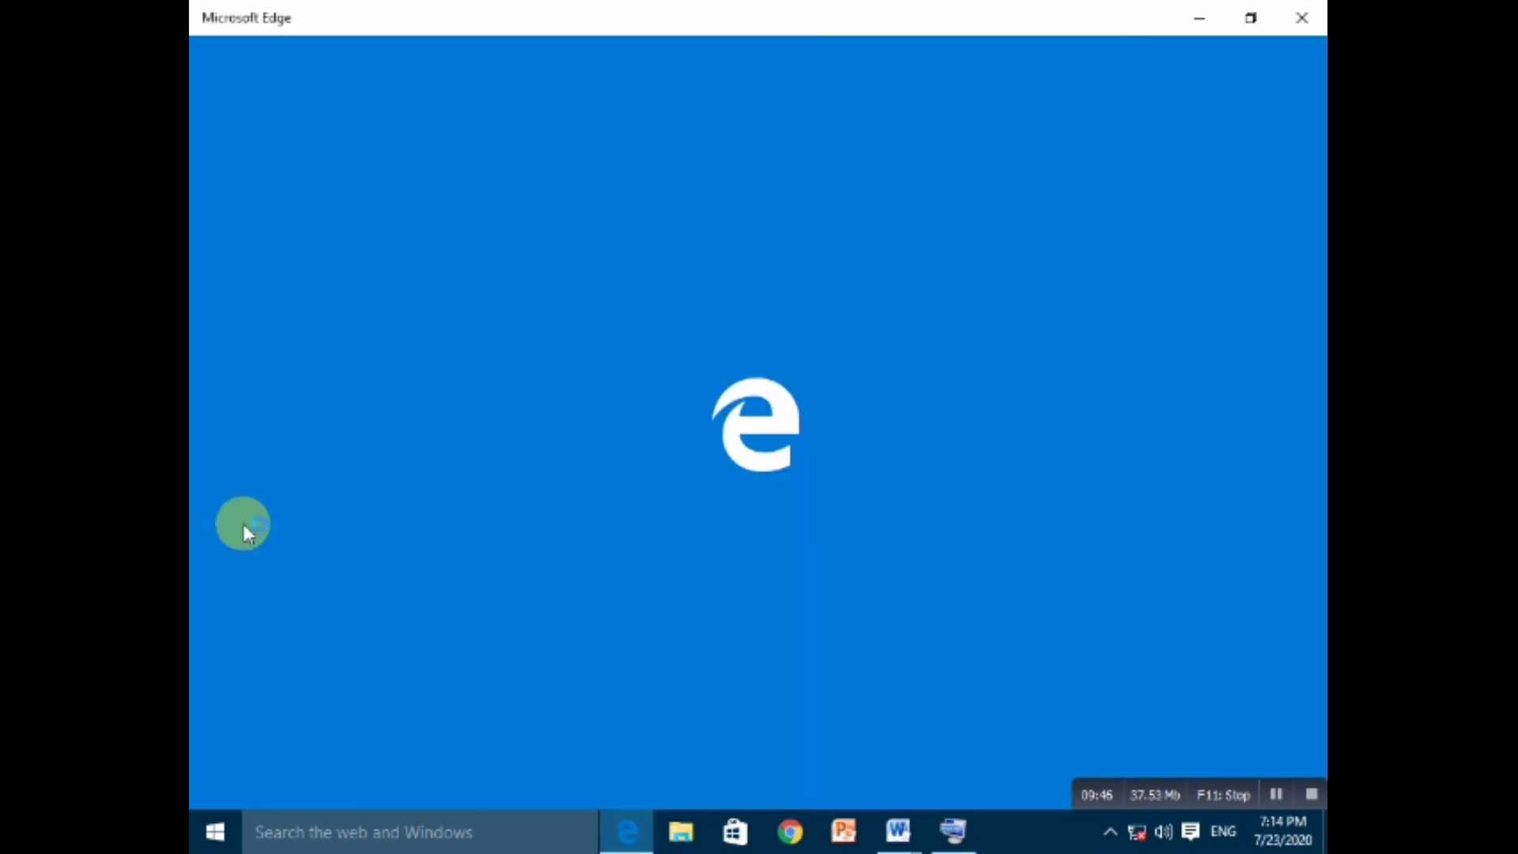
scroll(687, 261, "down", 6)
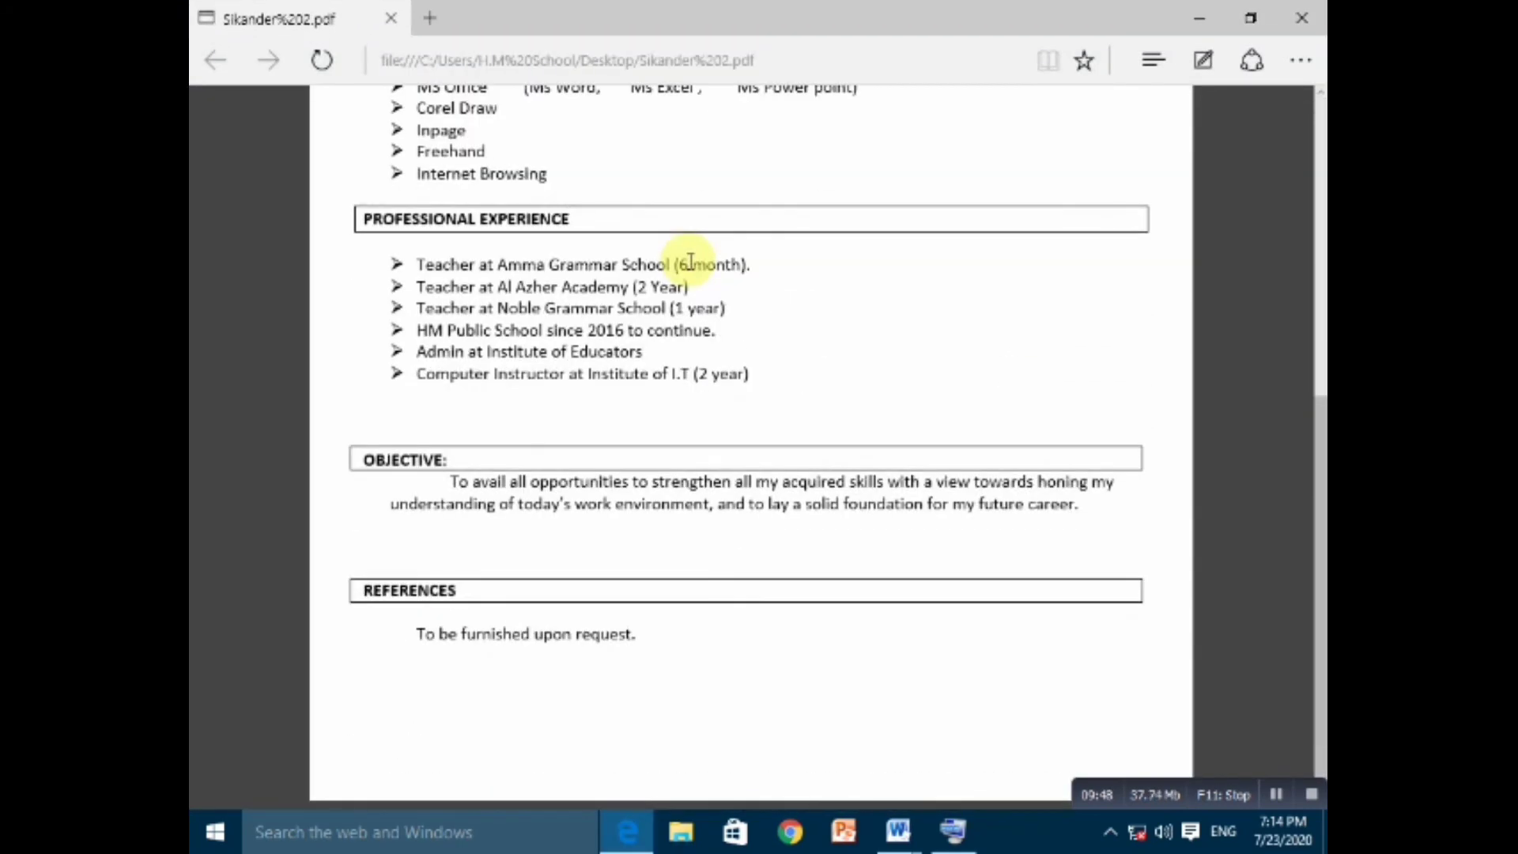
scroll(372, 525, "up", 1)
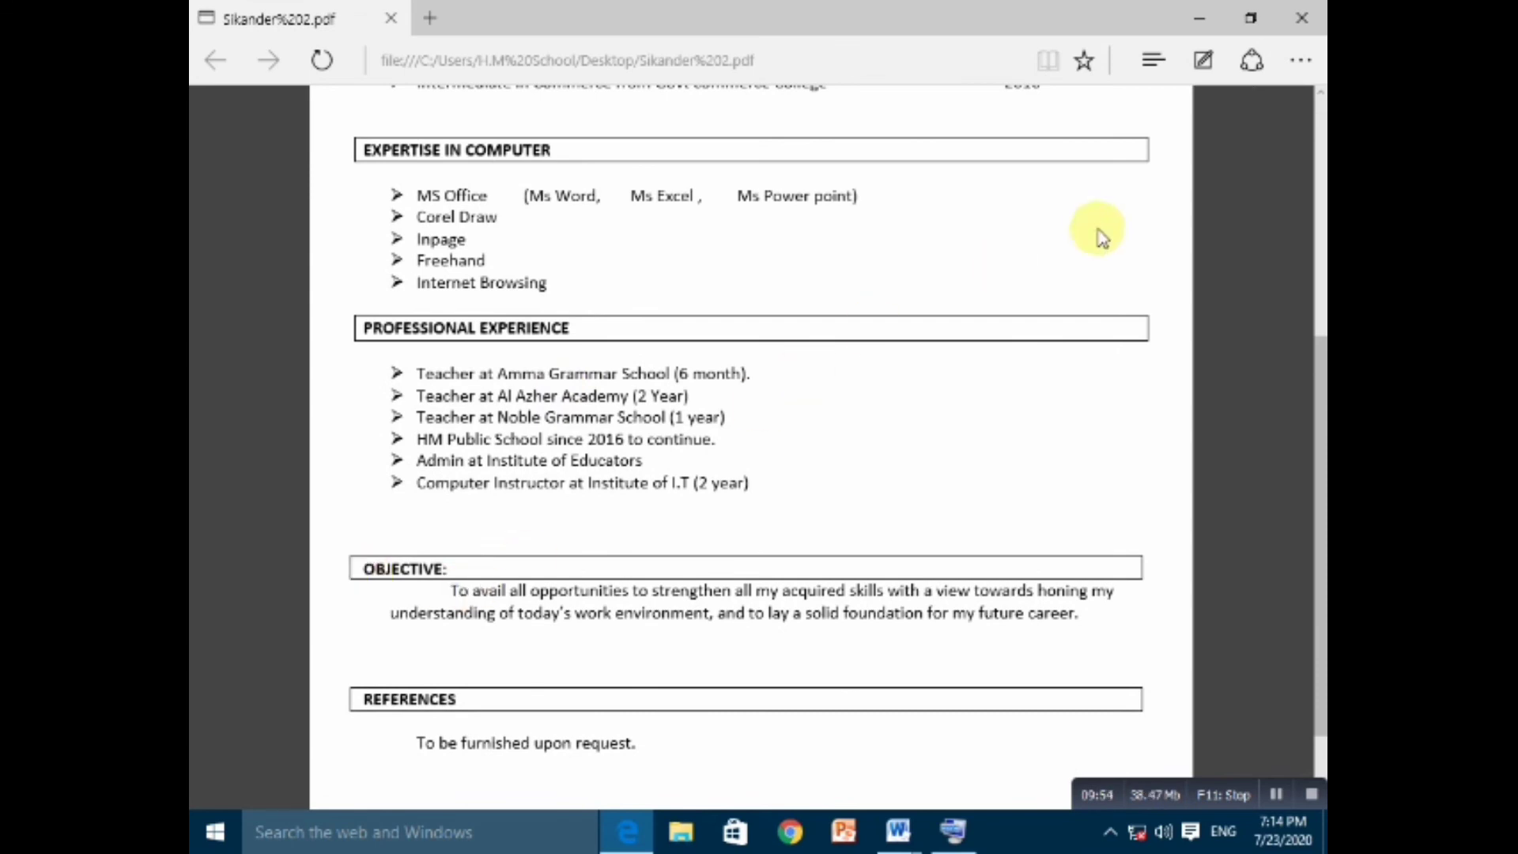
left_click(1303, 11)
right_click(775, 147)
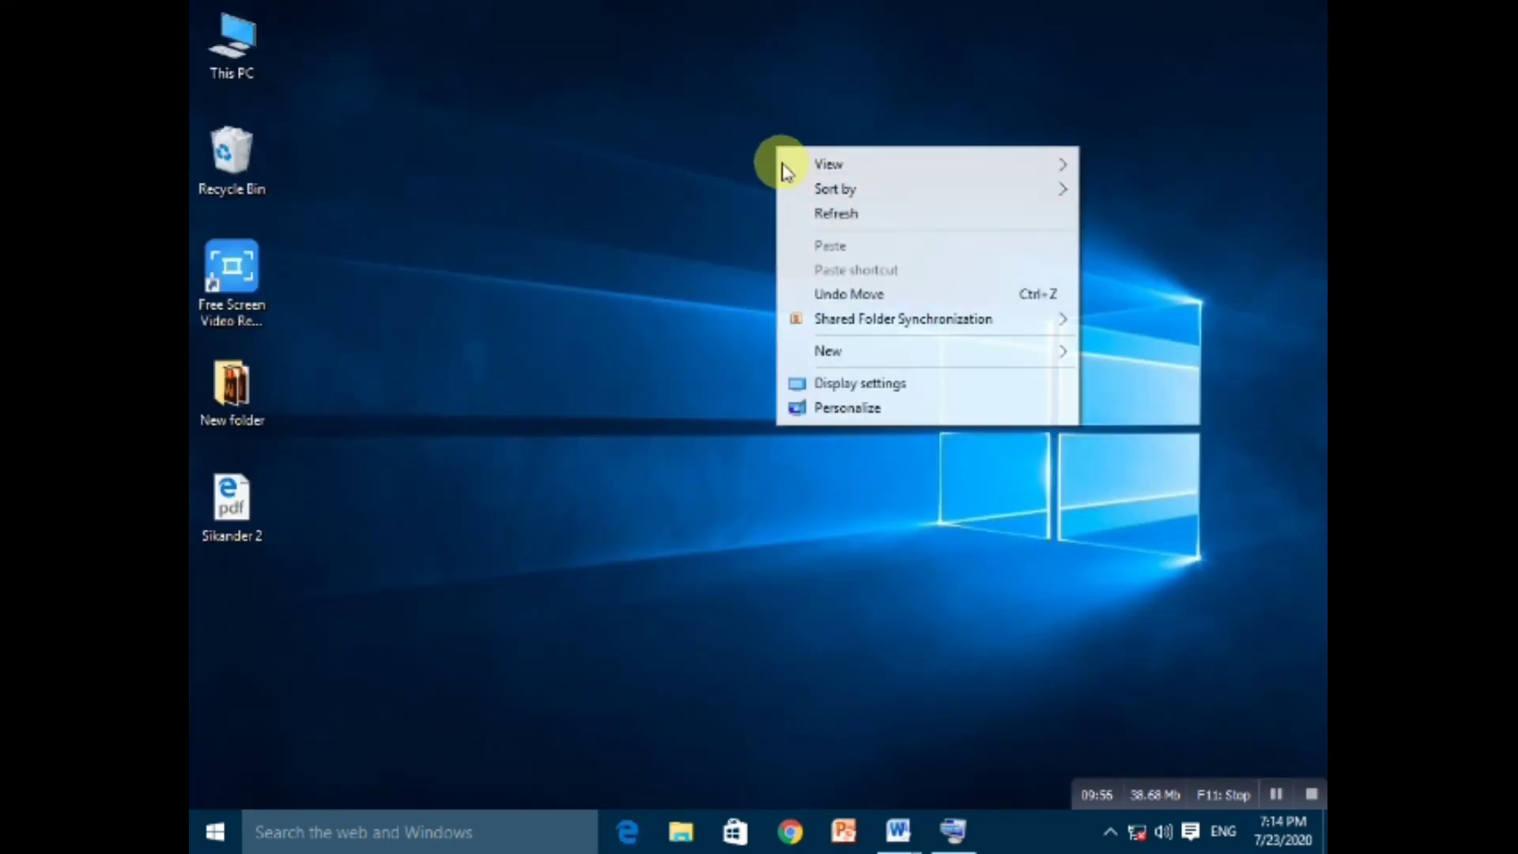
left_click(830, 213)
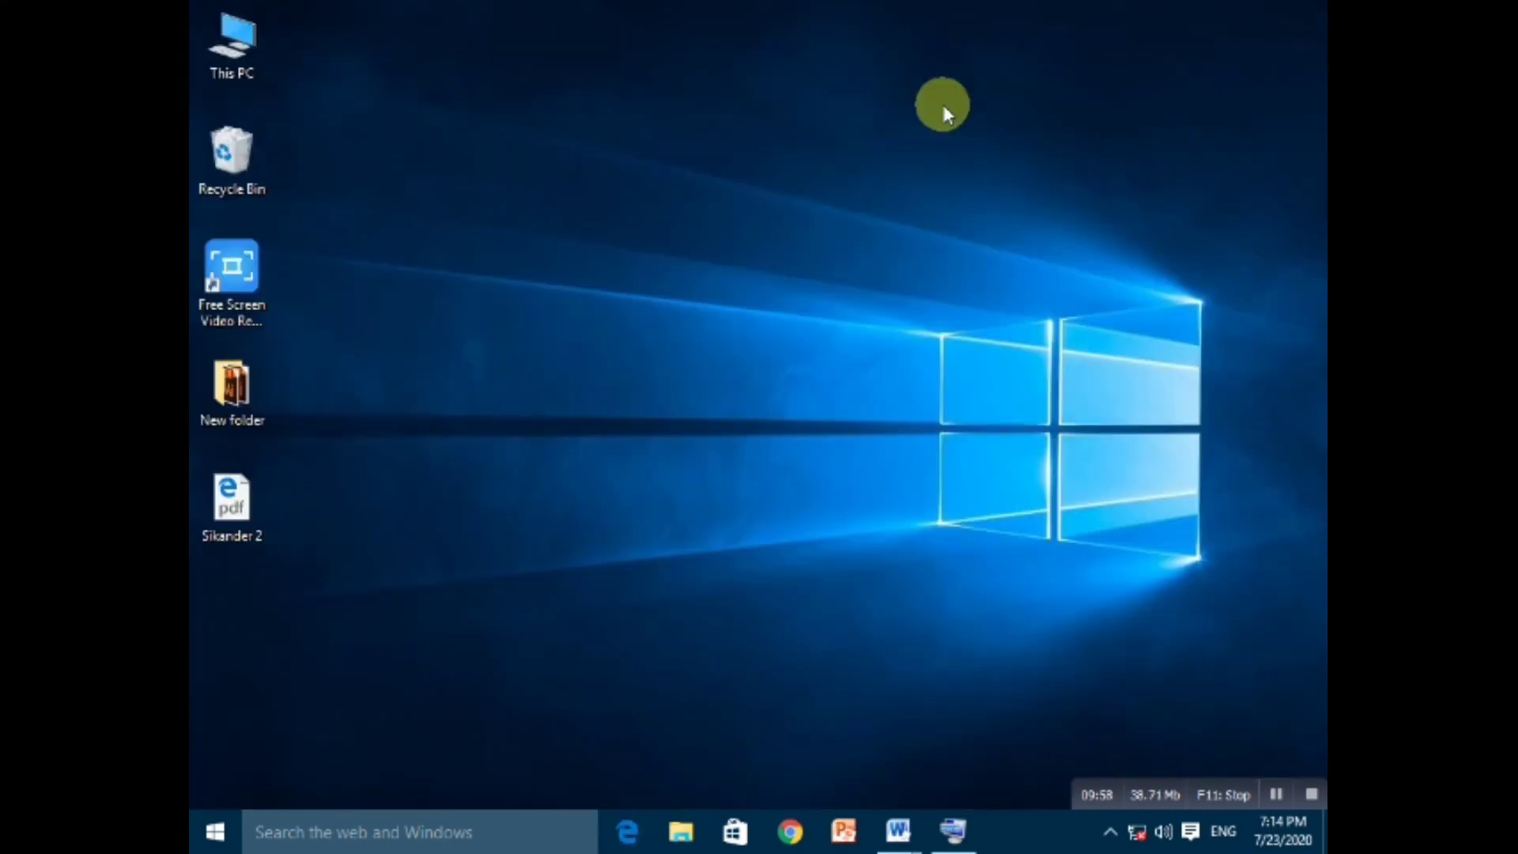